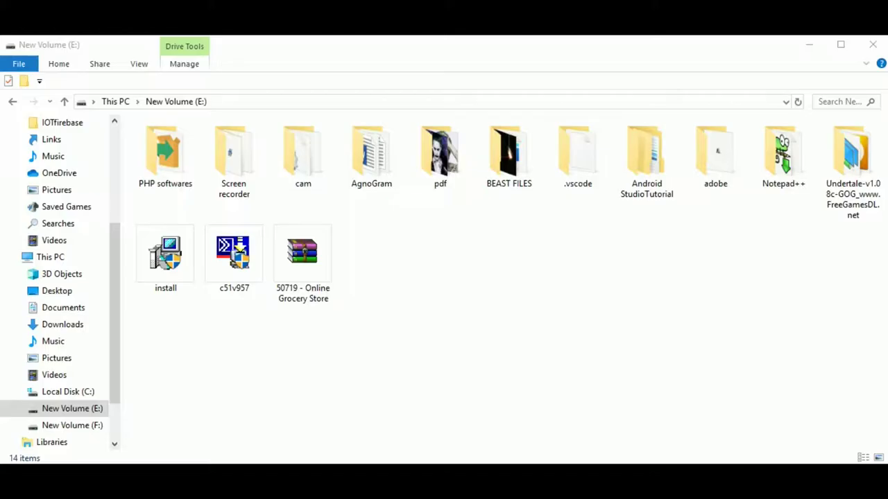
- Extract the 50719 - Online Grocery Store archive into a same-named folder on drive E:
left_click(317, 287)
right_click(300, 302)
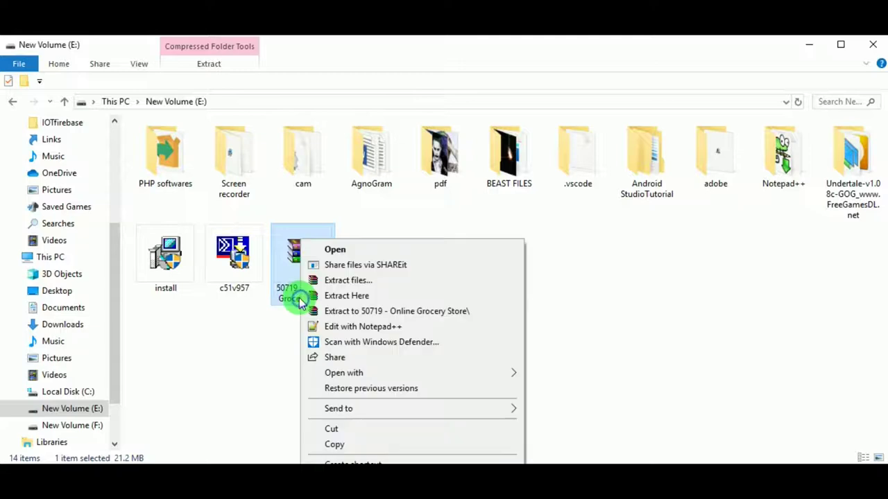
left_click(344, 286)
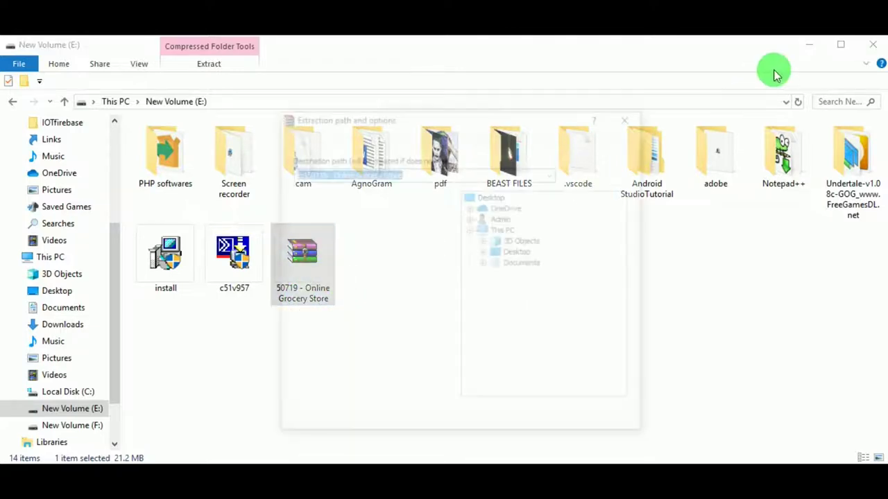
left_click(501, 422)
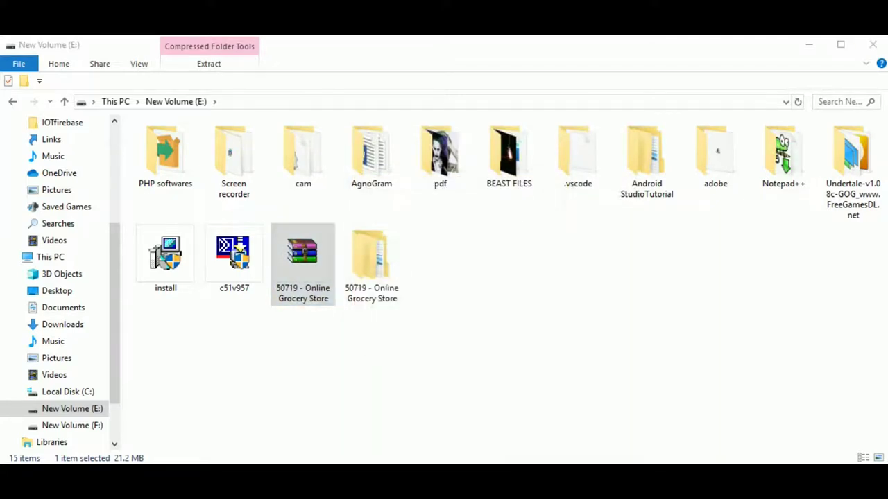
left_click(386, 294)
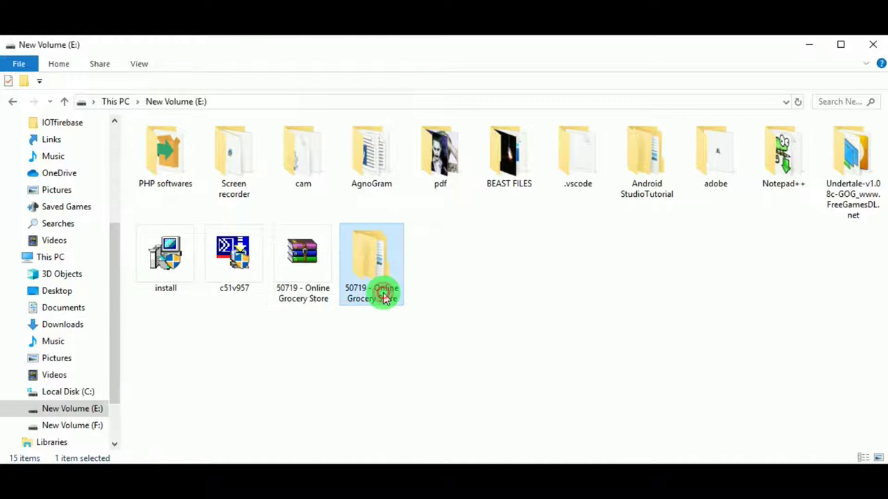
- Inside the extracted folder, extract the Source Code, Database Backup and Document archives in place
double_click(386, 293)
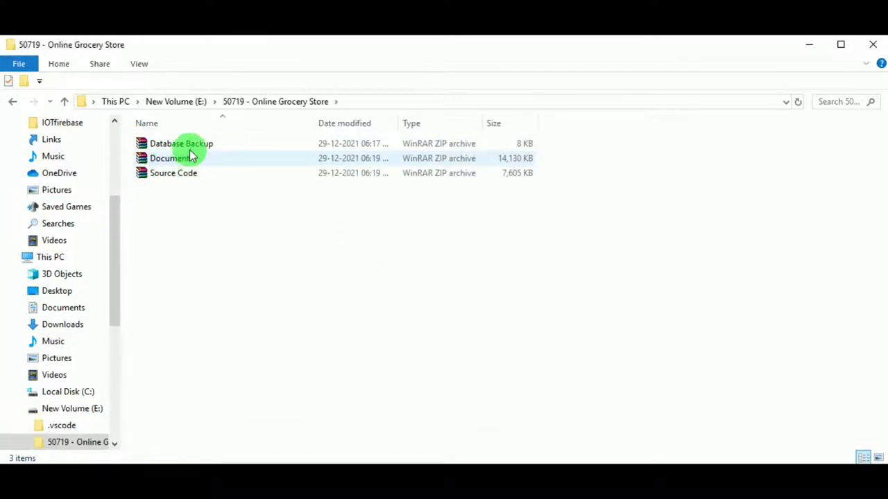
left_click(184, 174)
right_click(185, 174)
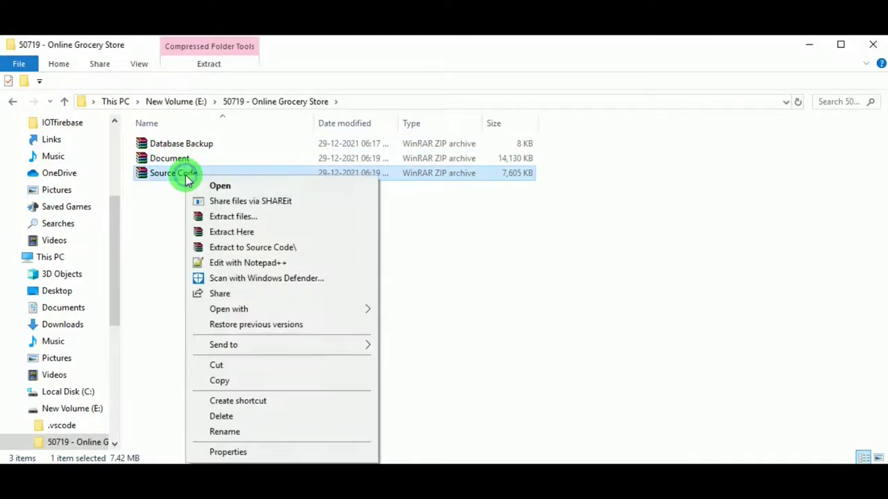
left_click(239, 232)
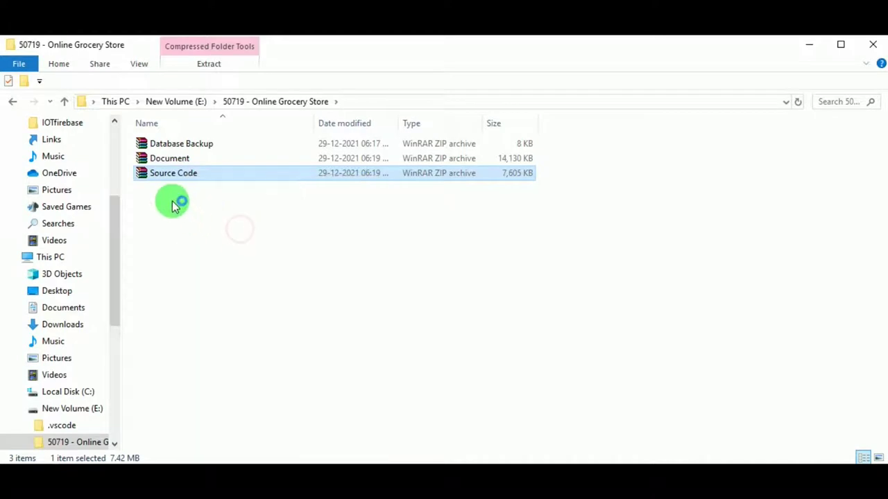
left_click(184, 144)
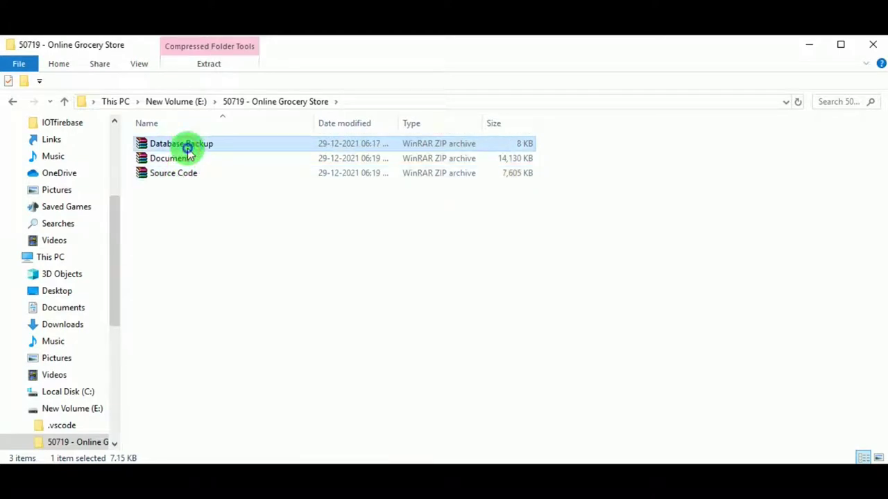
right_click(186, 148)
left_click(229, 204)
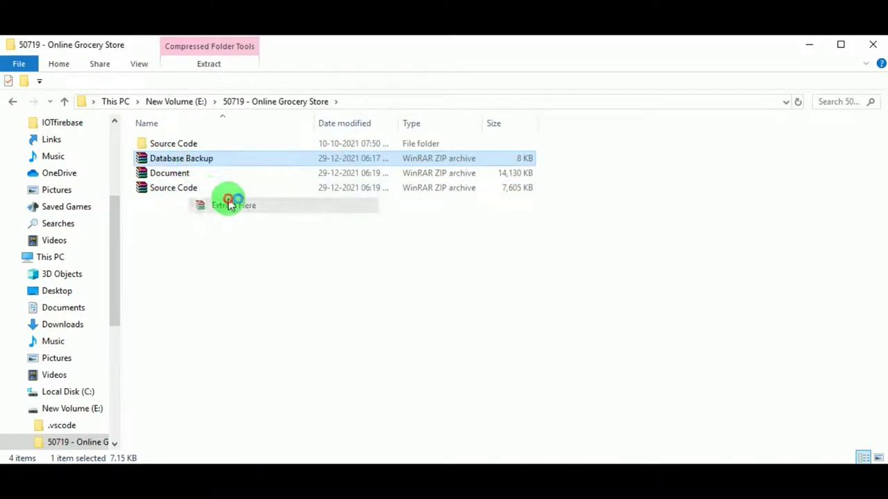
left_click(169, 175)
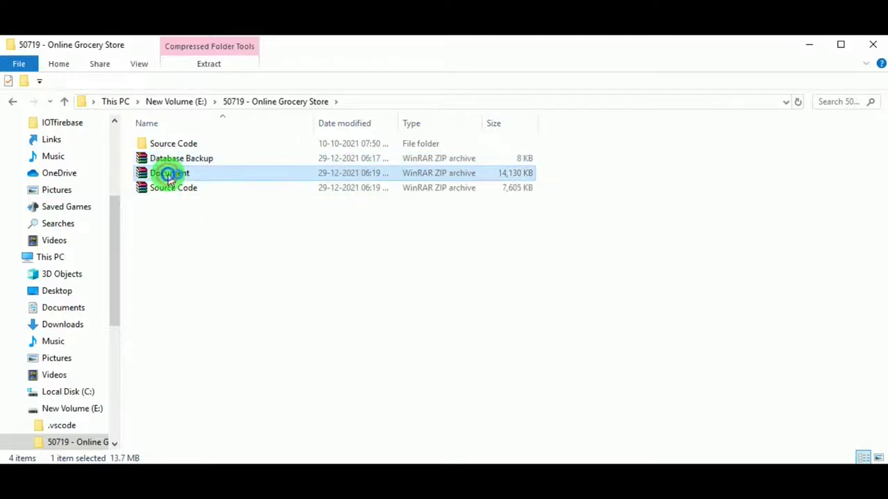
right_click(169, 175)
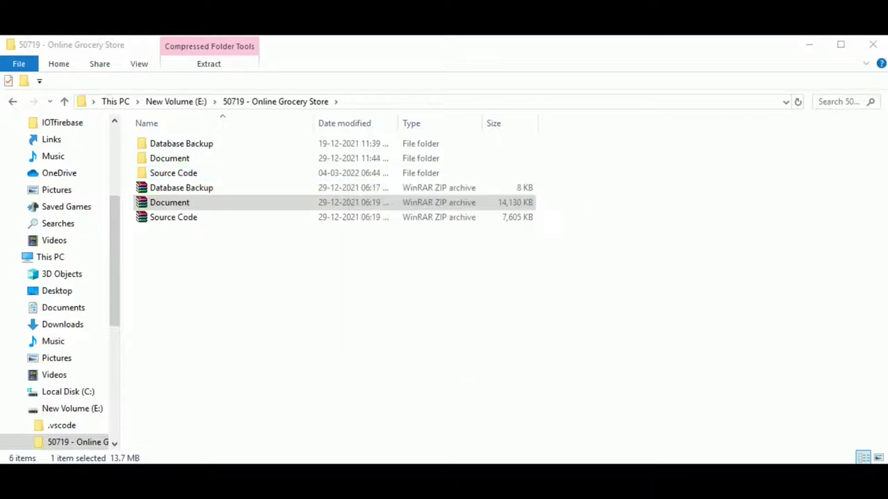
left_click(182, 174)
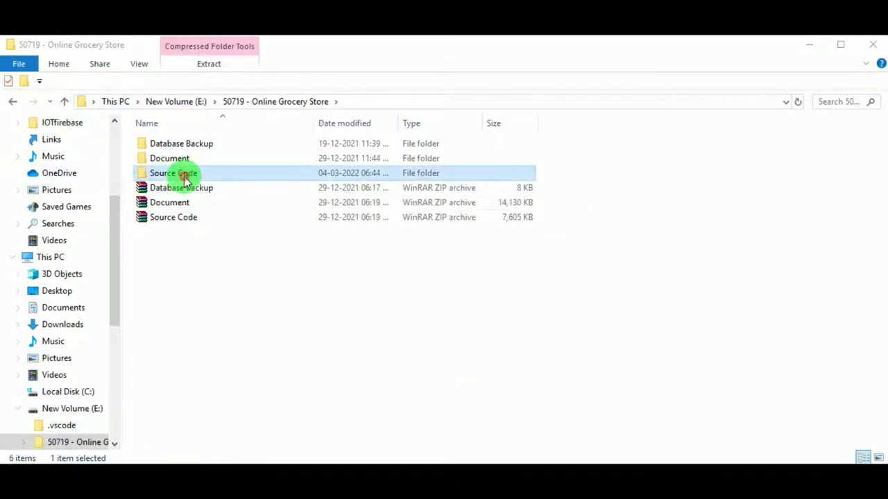
double_click(261, 175)
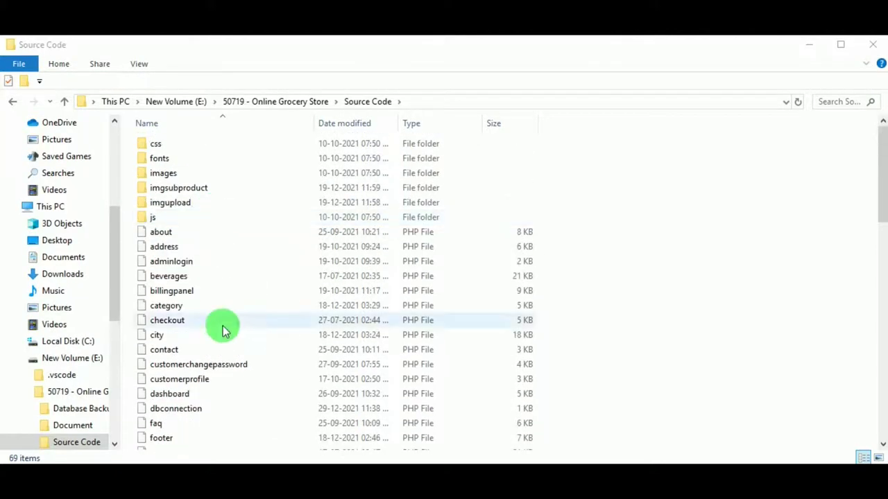
scroll(415, 341, "down", 1)
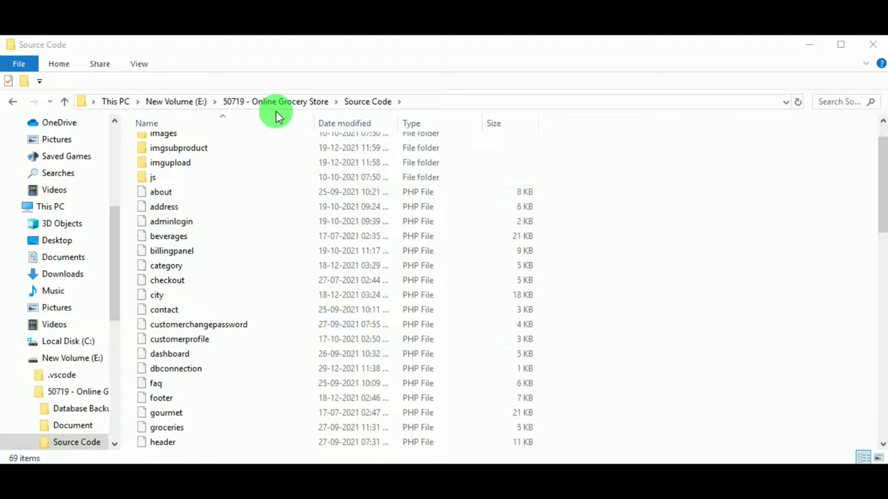
left_click(239, 103)
left_click(183, 146)
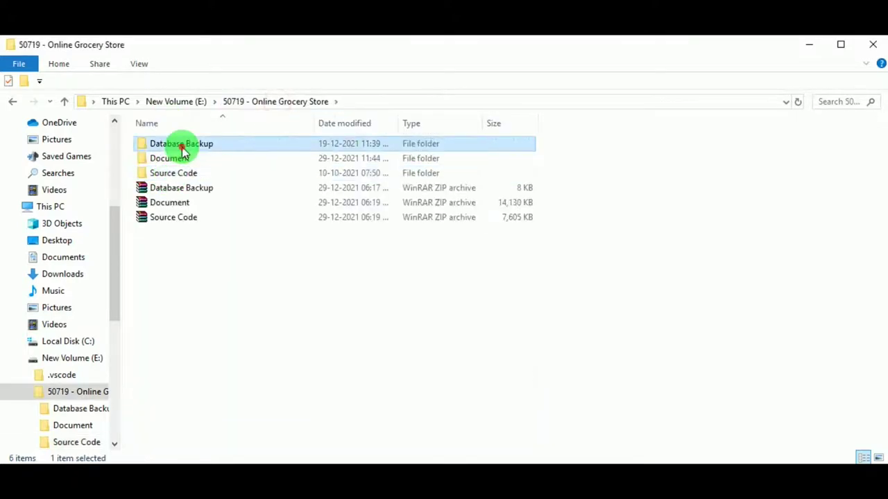
double_click(182, 146)
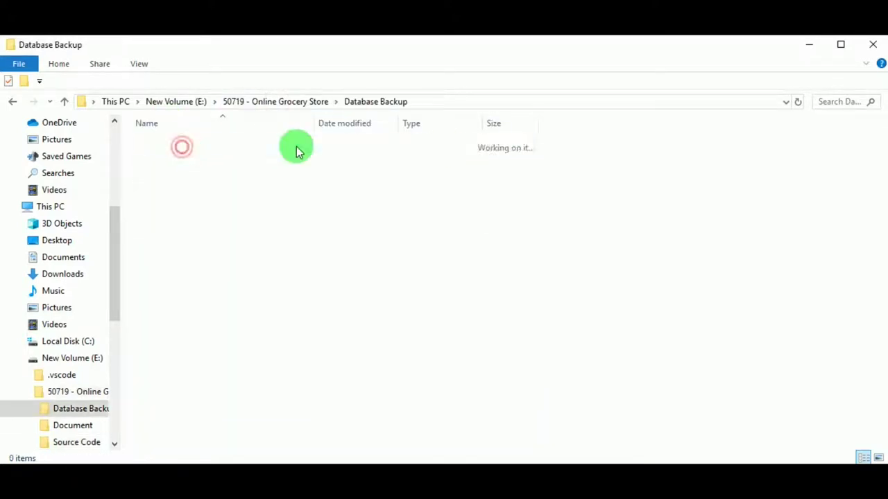
left_click(283, 102)
left_click(177, 159)
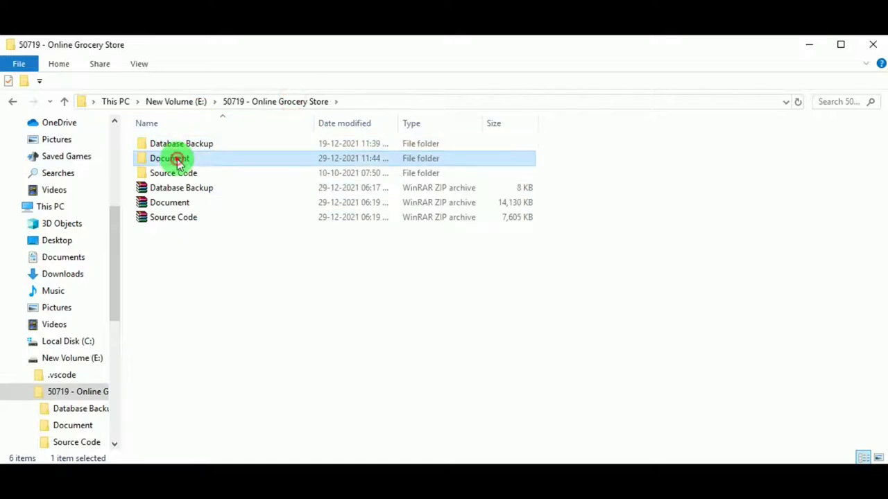
double_click(177, 159)
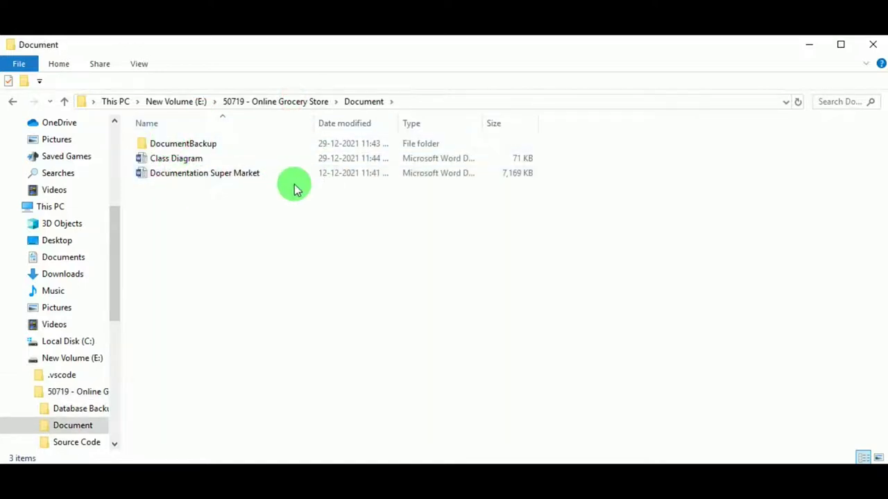
left_click(283, 104)
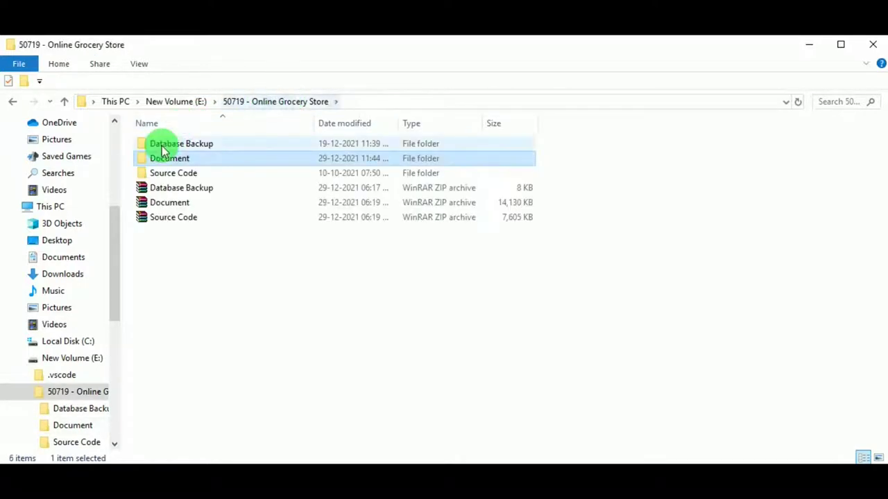
left_click(167, 174)
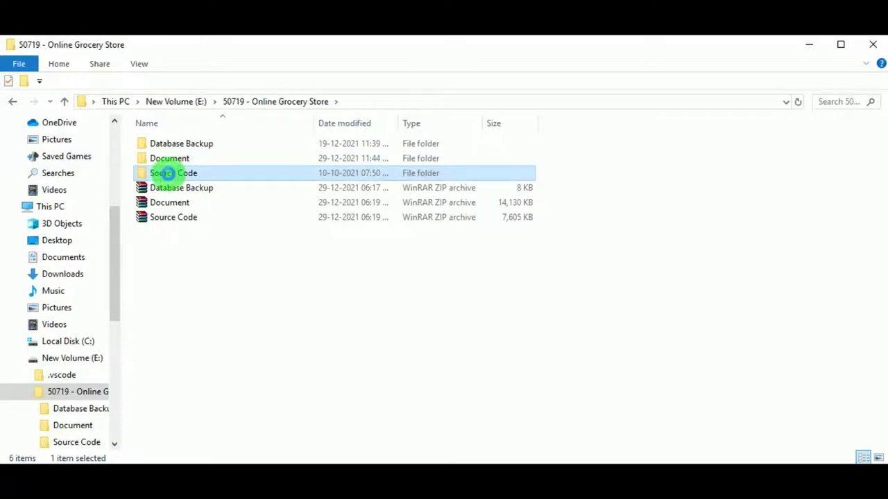
- Copy the Source Code folder and go to C:\xampp\htdocs
right_click(401, 173)
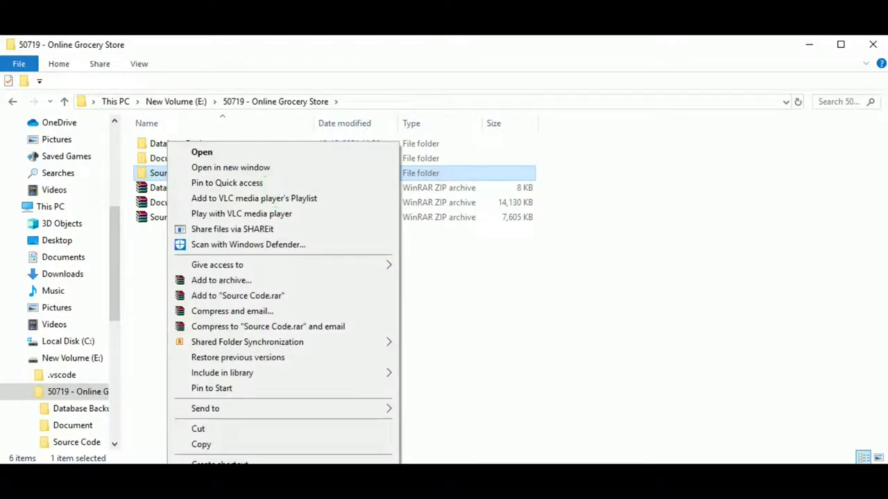
left_click(201, 445)
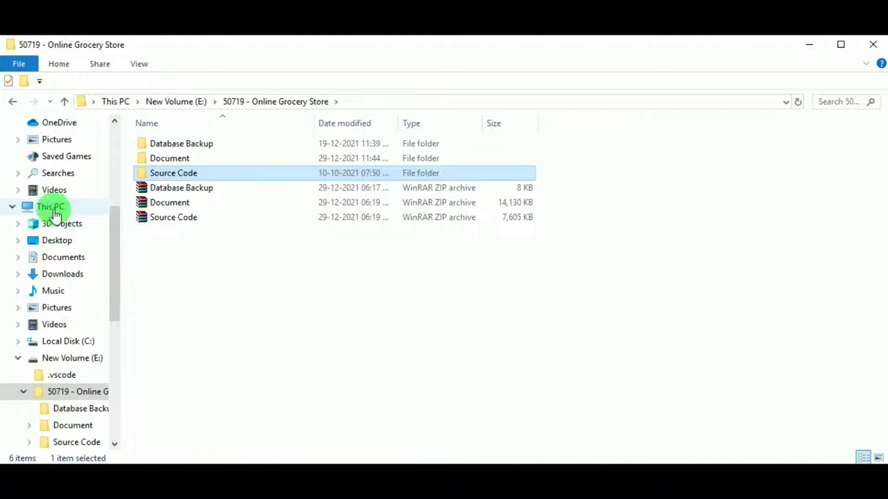
left_click(52, 206)
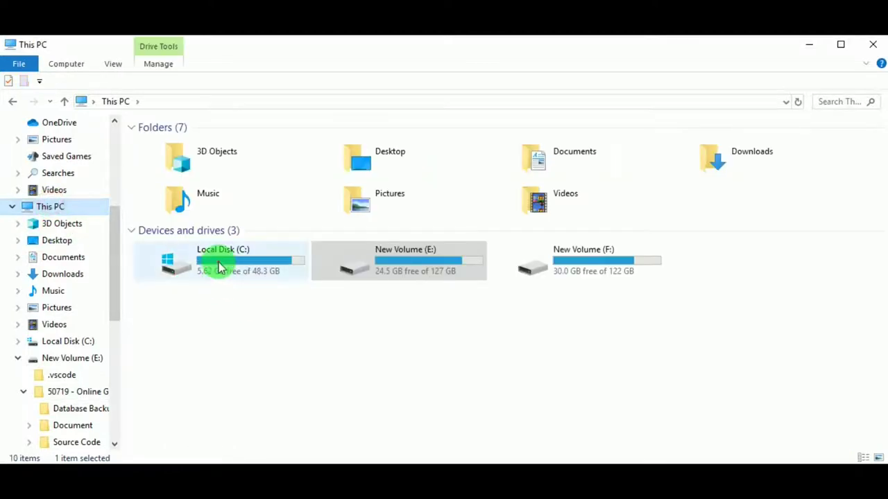
left_click(217, 267)
double_click(218, 267)
double_click(172, 245)
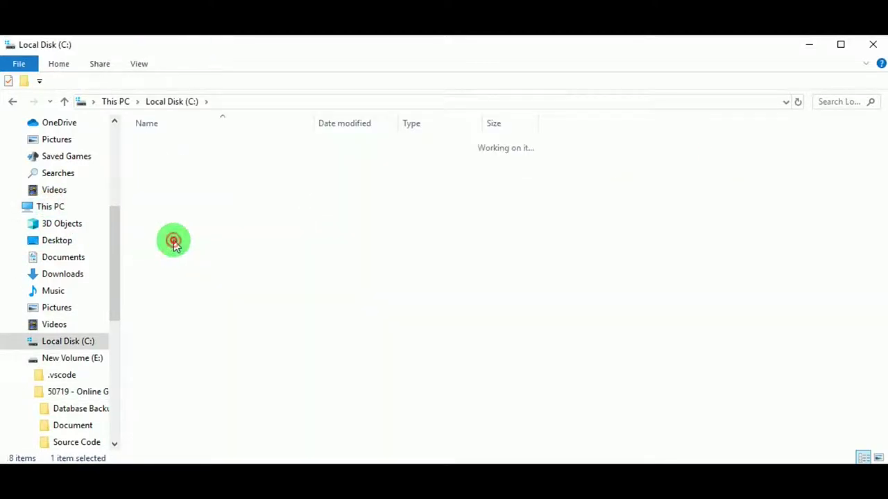
double_click(166, 217)
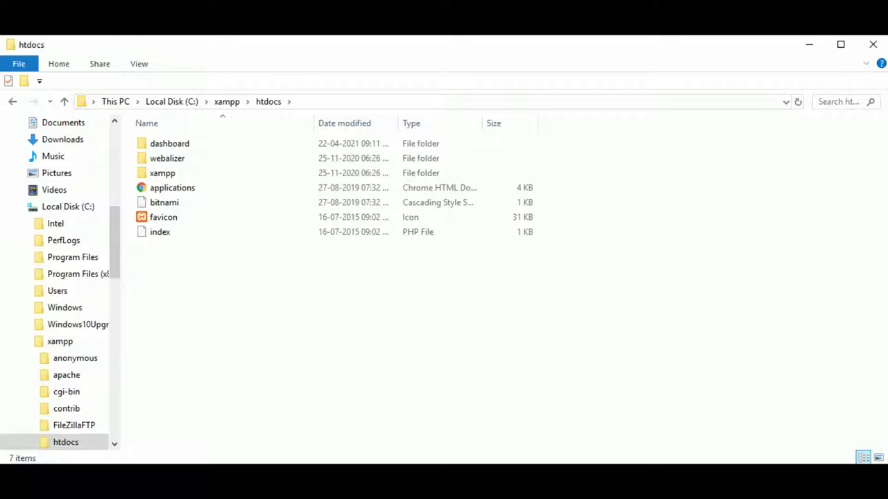
- Paste Source Code into htdocs and open it to browse its PHP files
right_click(178, 267)
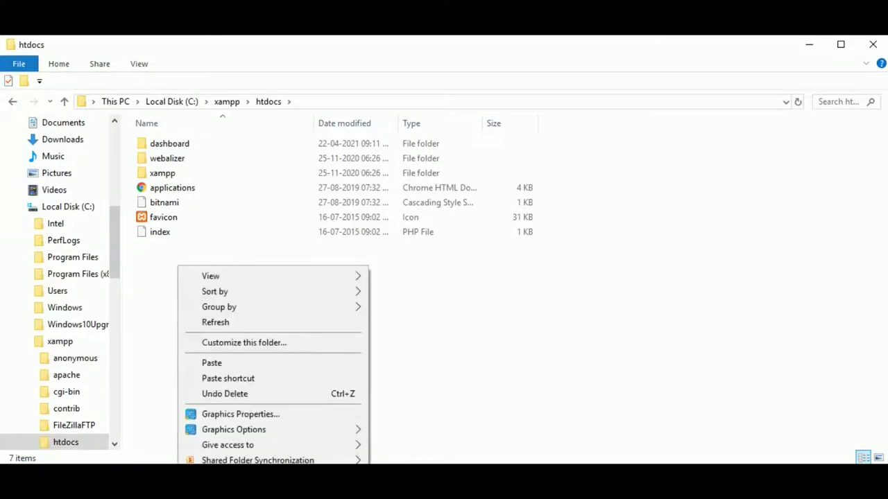
left_click(212, 363)
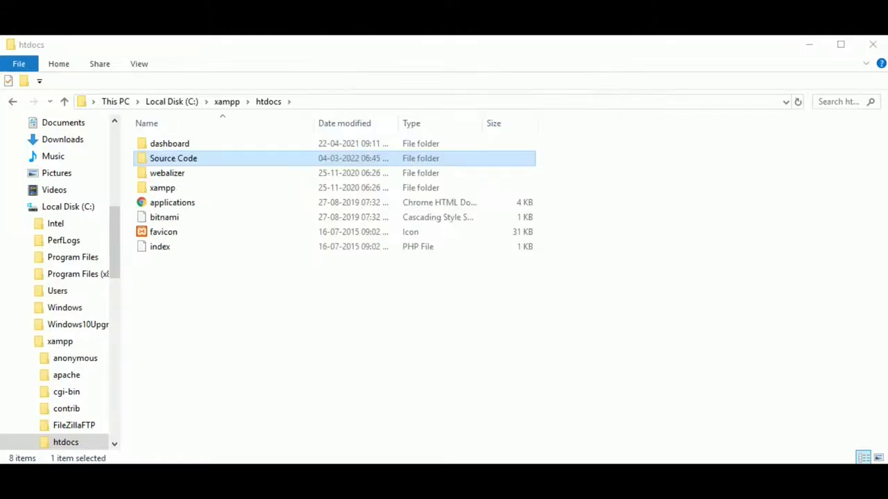
double_click(199, 159)
scroll(240, 259, "down", 6)
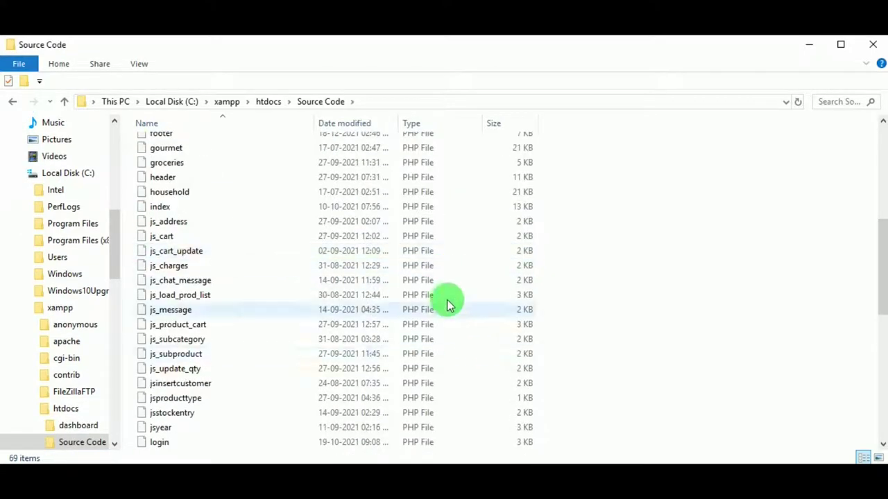
scroll(447, 305, "down", 9)
scroll(440, 294, "up", 5)
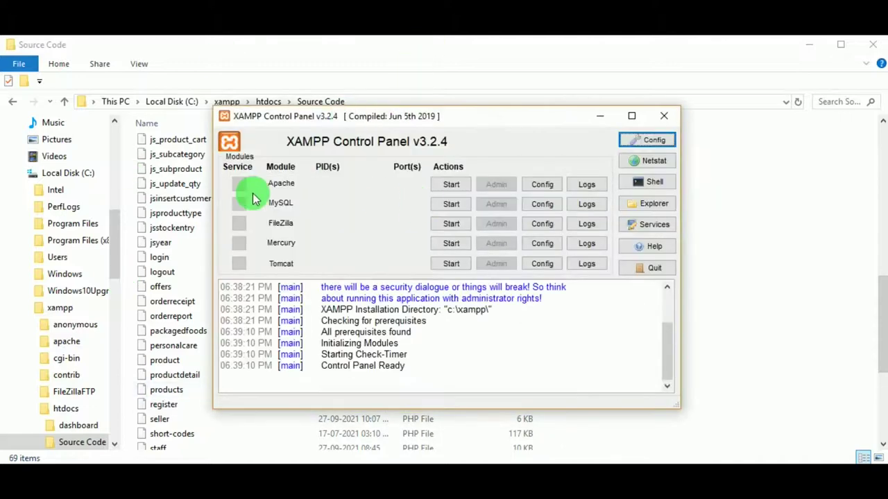
- Start Apache (ports 80, 443) and MySQL (port 3306), then minimize the XAMPP panel
left_click(450, 186)
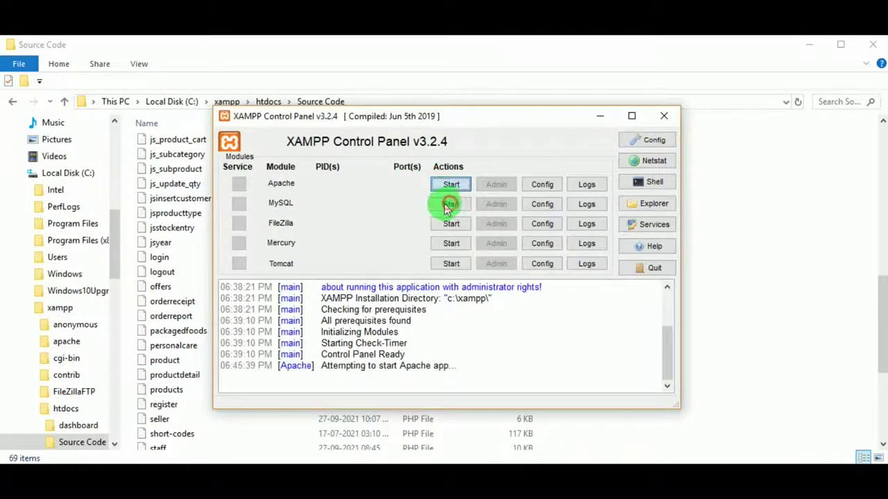
left_click(448, 205)
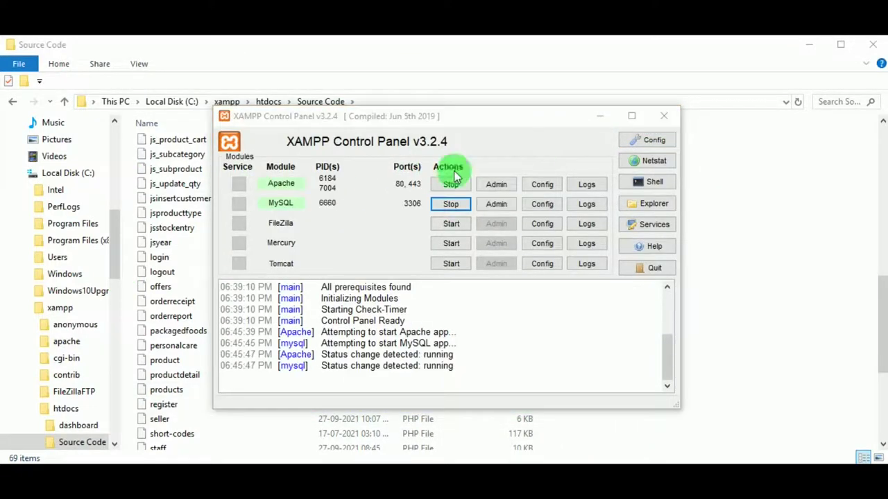
left_click(449, 188)
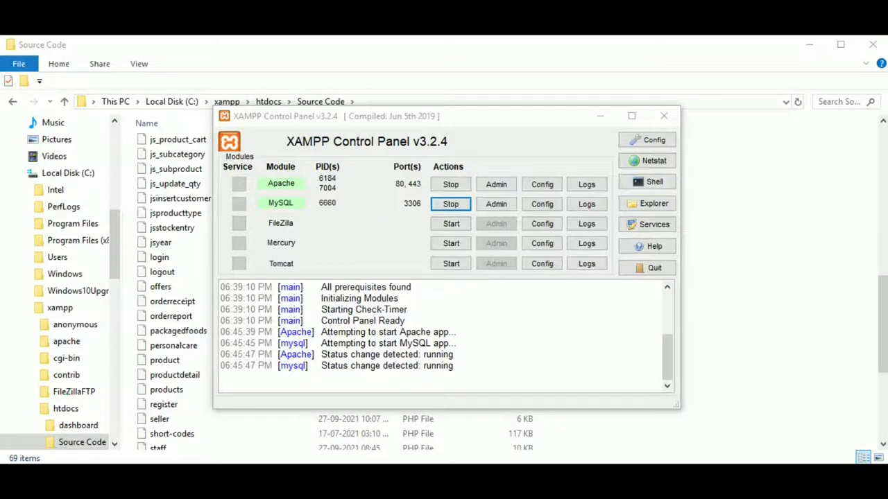
left_click(595, 119)
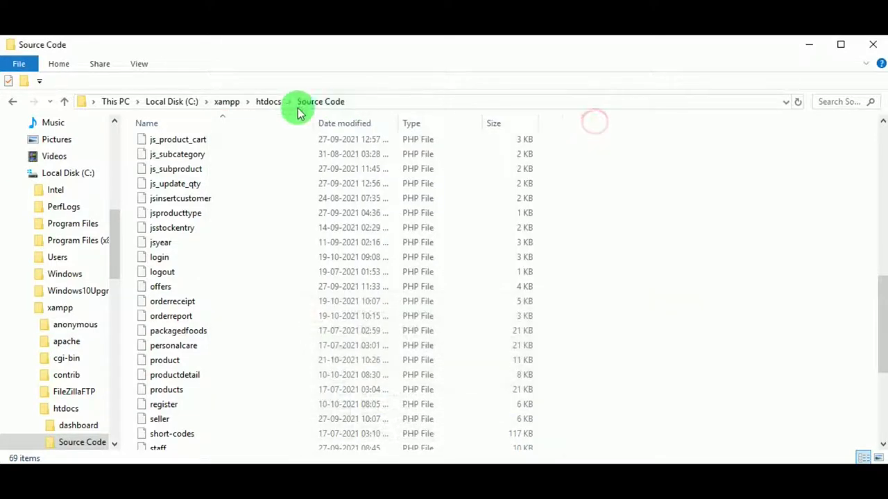
- Back in htdocs, copy the folder name 'Source Code' without renaming the folder
left_click(268, 101)
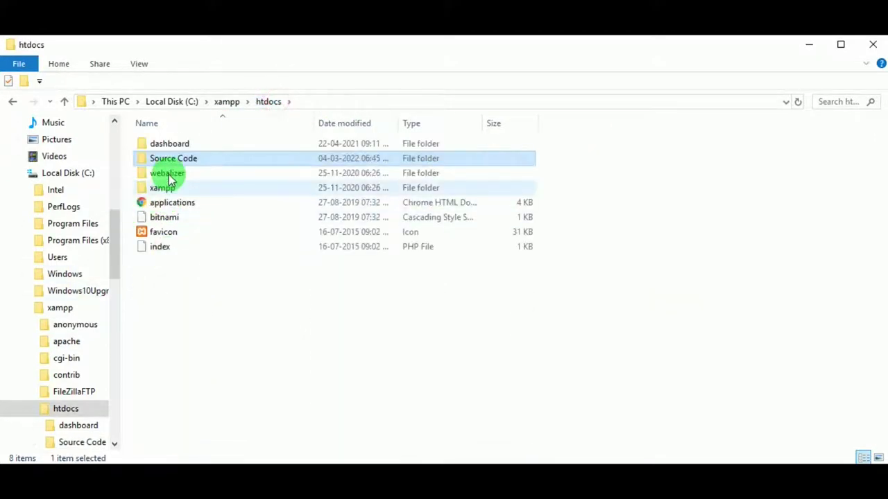
right_click(172, 159)
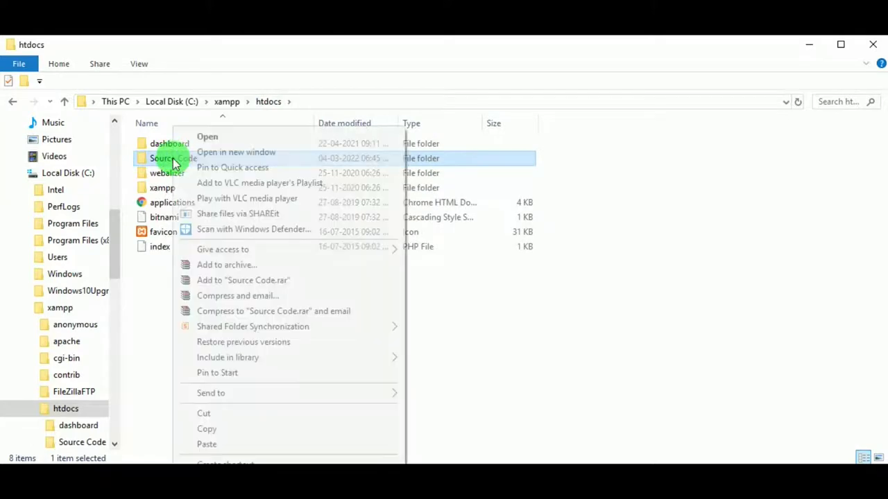
key("m")
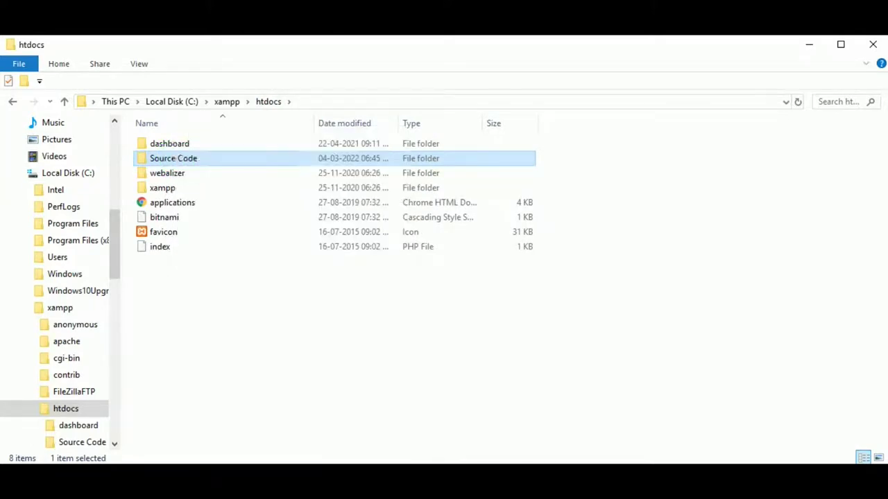
right_click(172, 158)
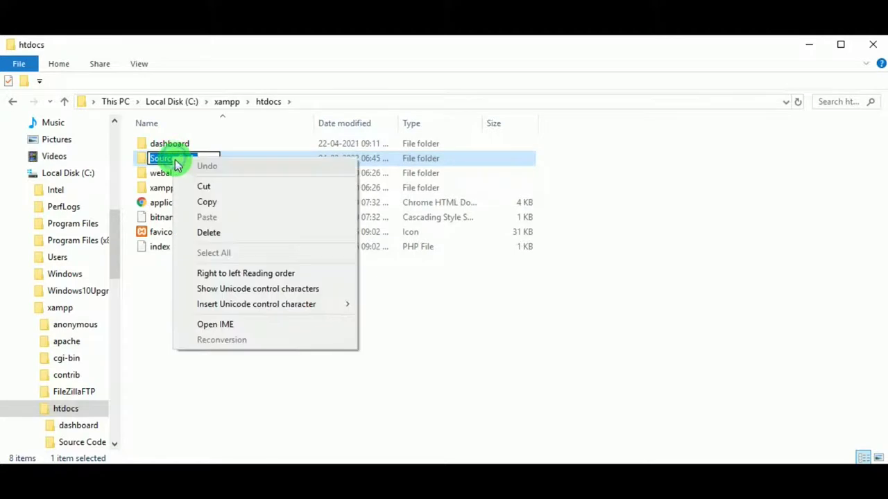
left_click(209, 202)
left_click(238, 262)
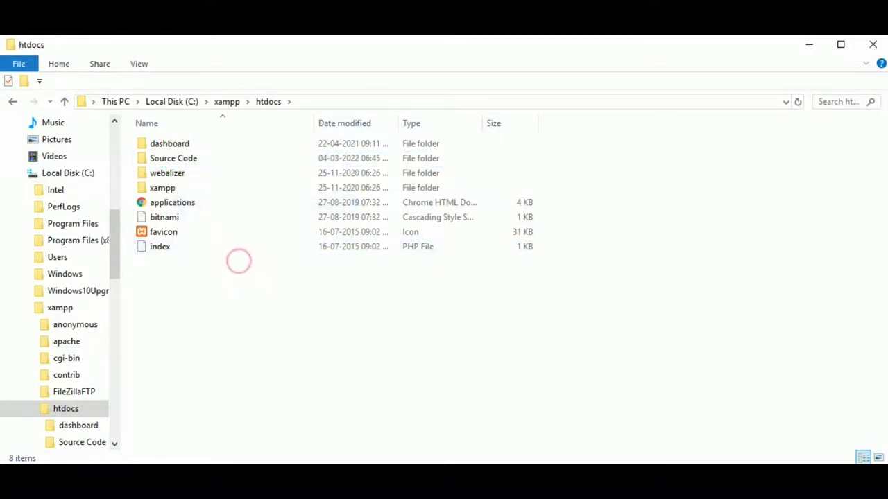
- Load localhost/Source Code in Chrome to open the Super Market site
left_click(613, 72)
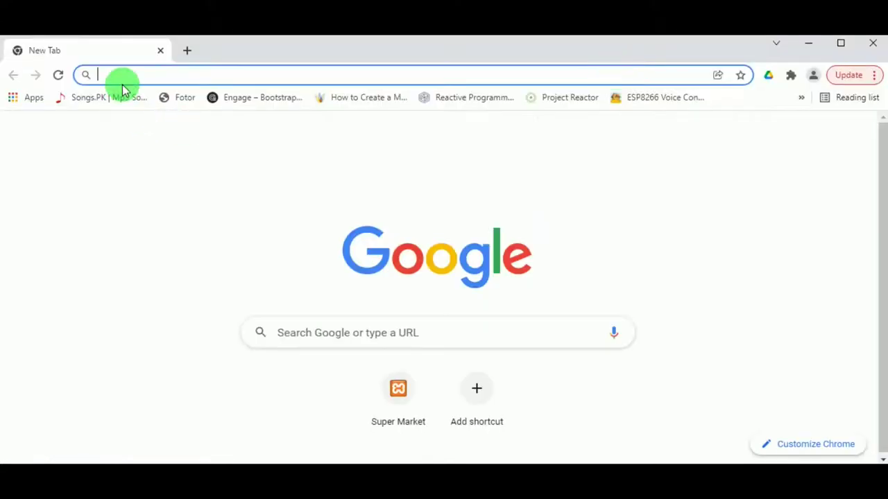
type("lo")
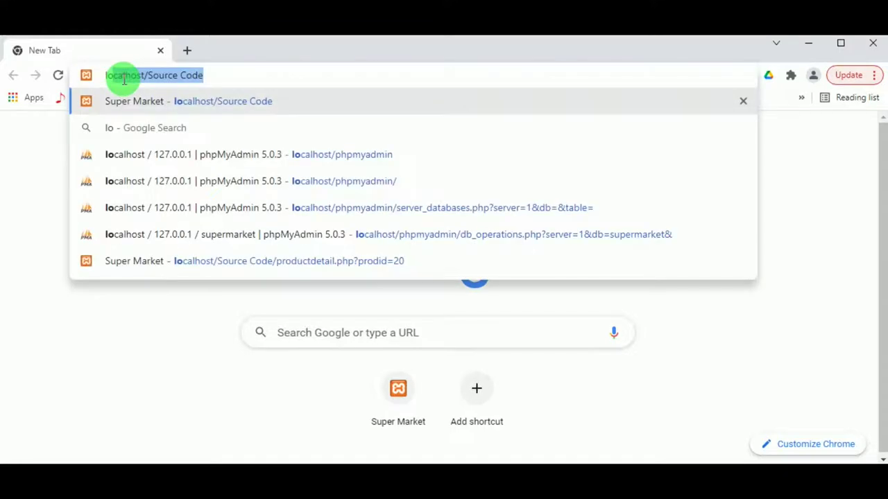
left_click(216, 75)
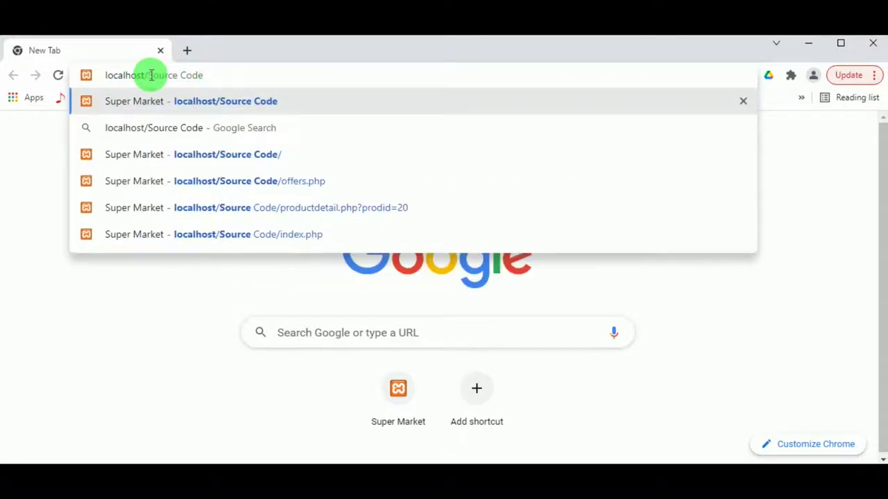
left_click_drag(152, 77, 233, 76)
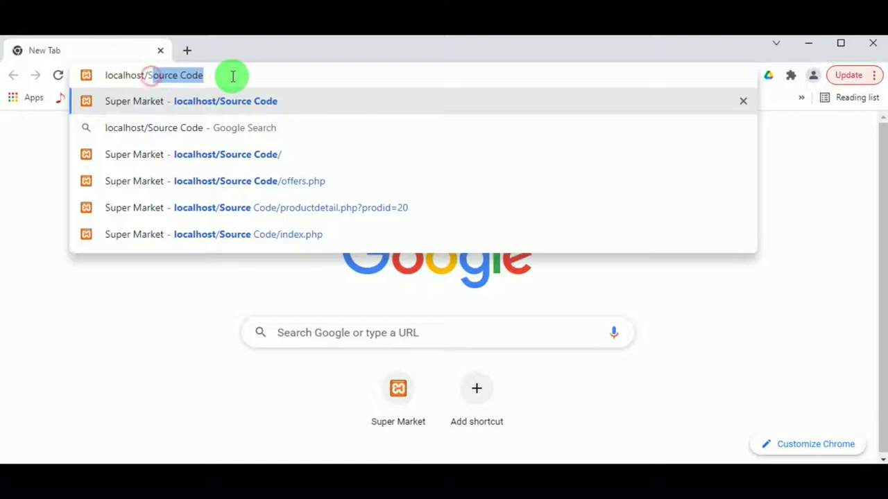
key("BackSpace")
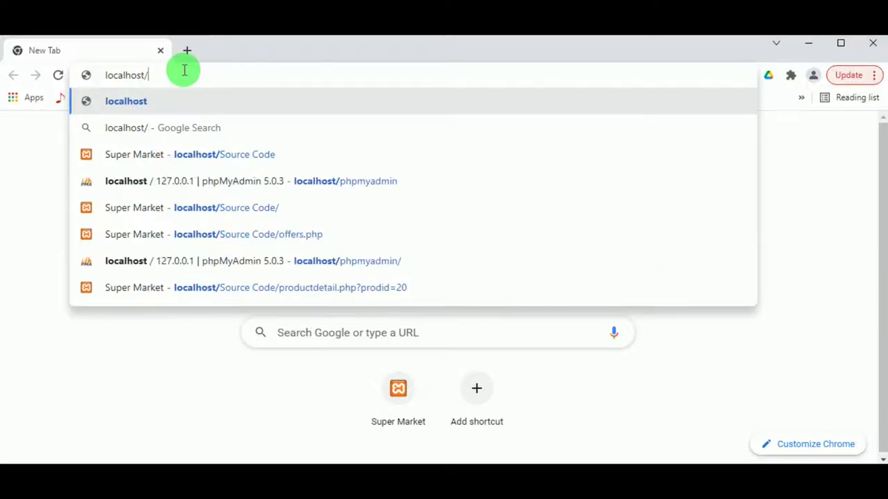
key("ctrl+z")
key("Return")
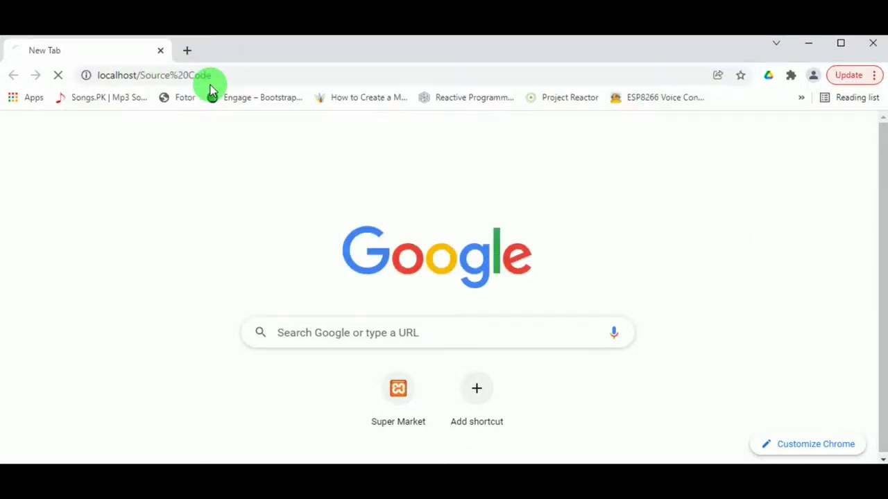
- Scroll the page showing the Unknown database 'supermarket' error, then open a second tab
scroll(386, 340, "down", 5)
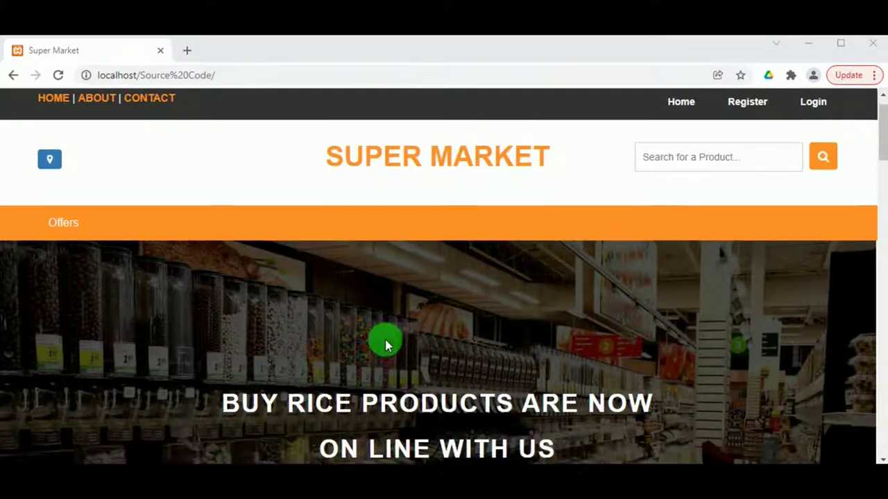
scroll(384, 340, "down", 2)
scroll(385, 340, "up", 4)
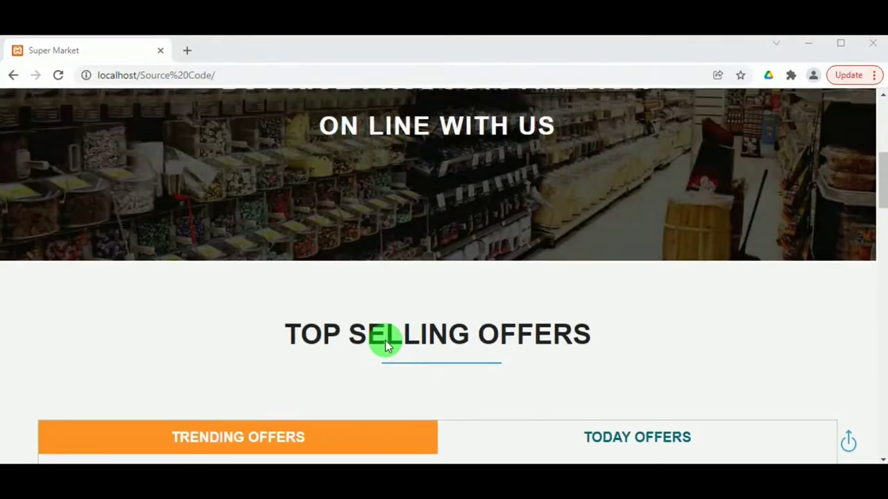
scroll(383, 326, "down", 10)
scroll(381, 312, "down", 8)
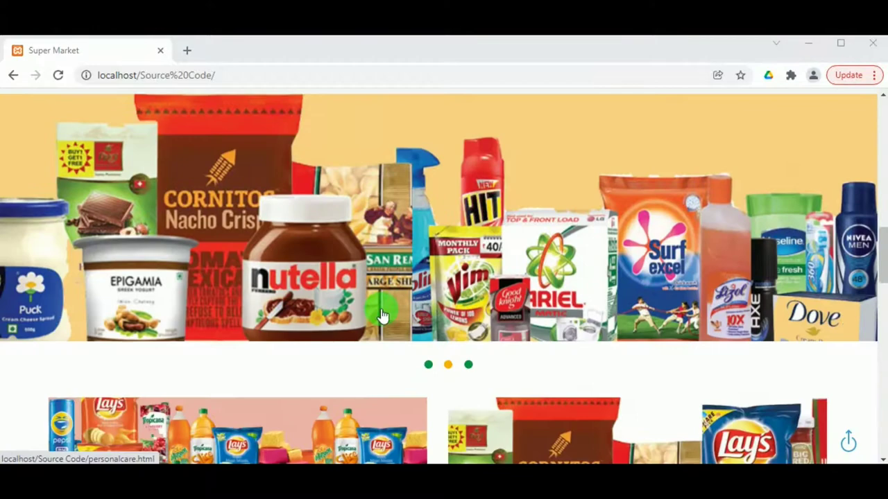
scroll(288, 340, "up", 20)
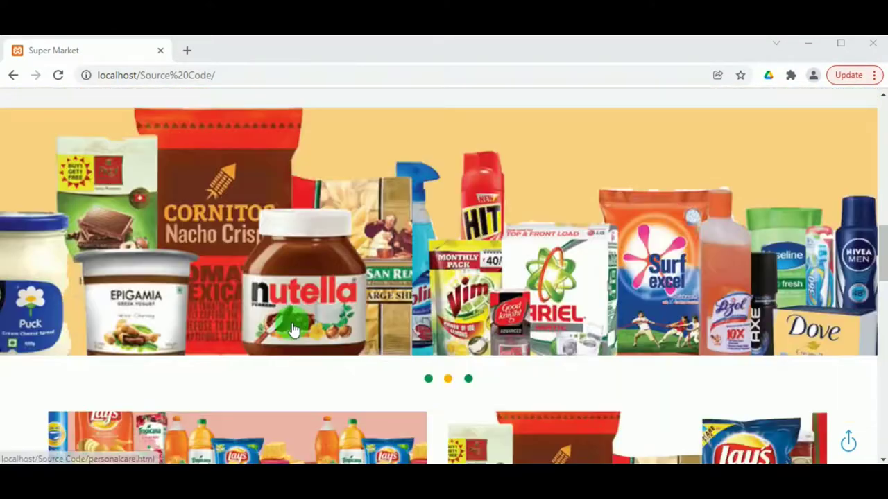
scroll(246, 187, "up", 2)
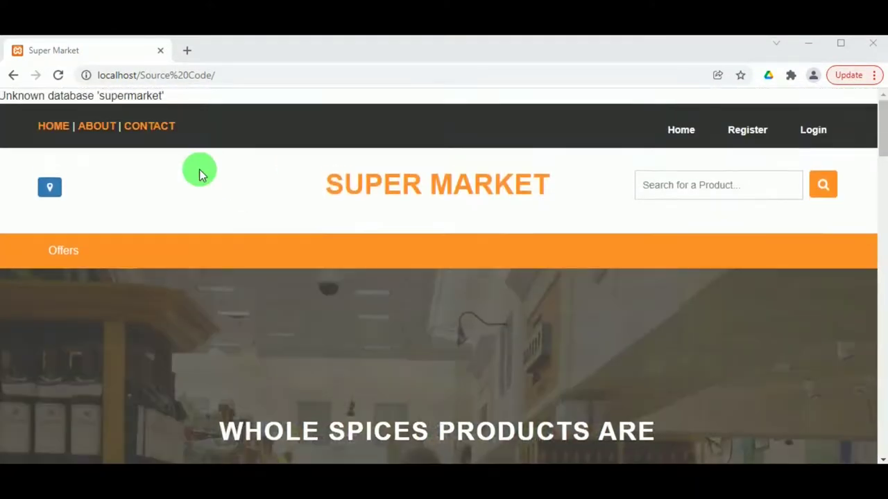
left_click(11, 97)
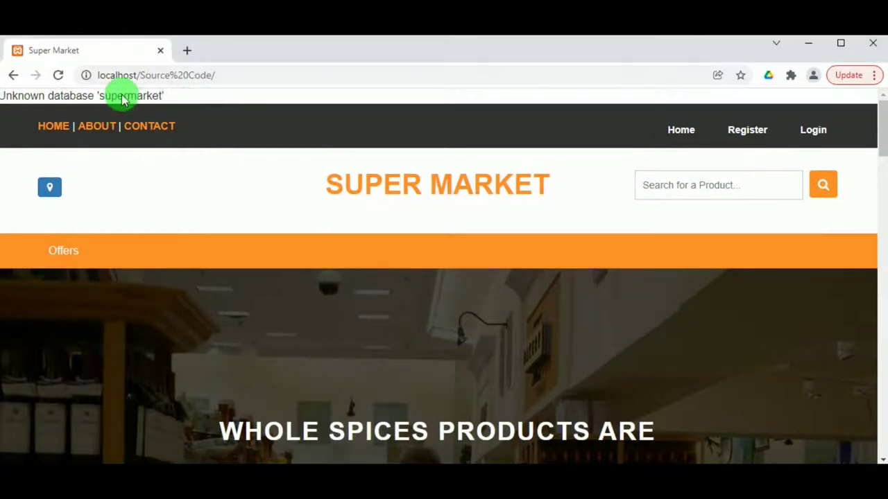
left_click(186, 51)
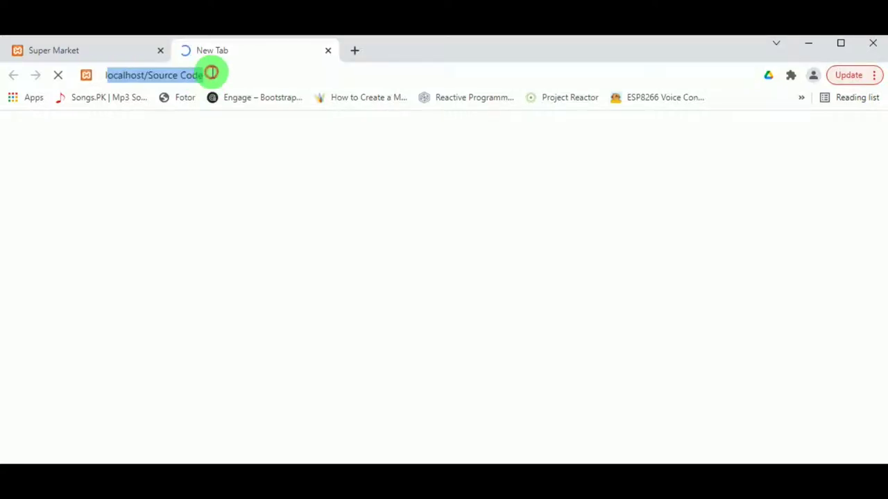
- Open localhost/phpmyadmin in the new tab and go to its Databases page
left_click(209, 74)
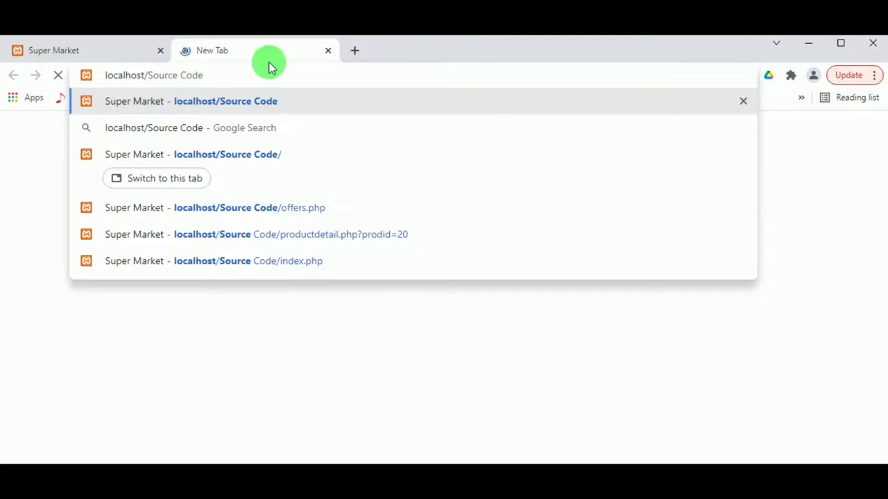
key("BackSpace")
key("BackSpace")
key("BackSpace")
key("BackSpace")
key("BackSpace")
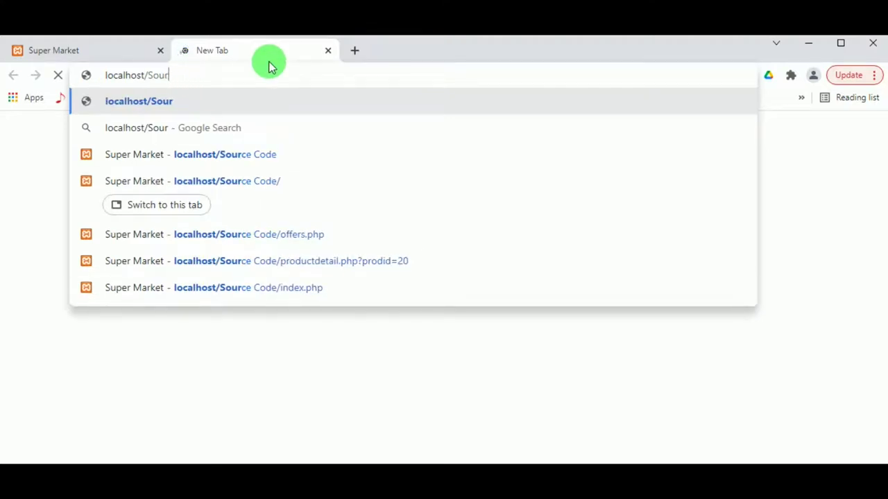
key("BackSpace")
key("BackSpace")
key("BackSpace")
key("BackSpace")
type("php")
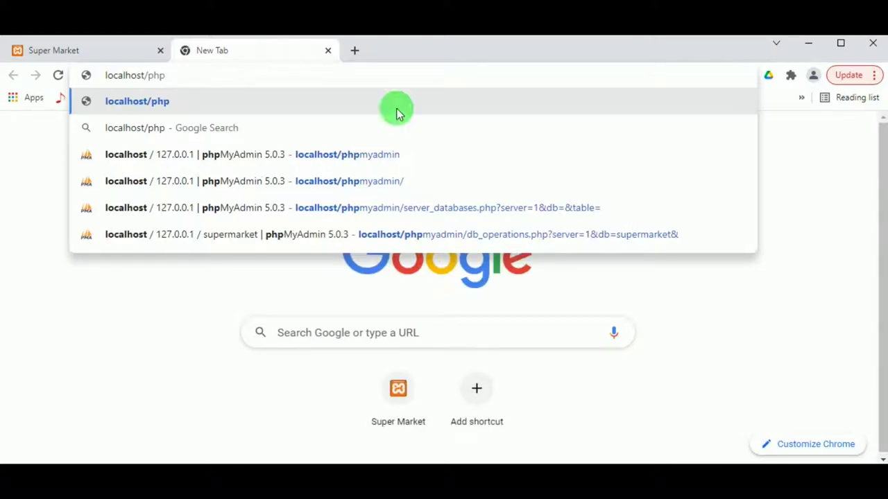
left_click(370, 163)
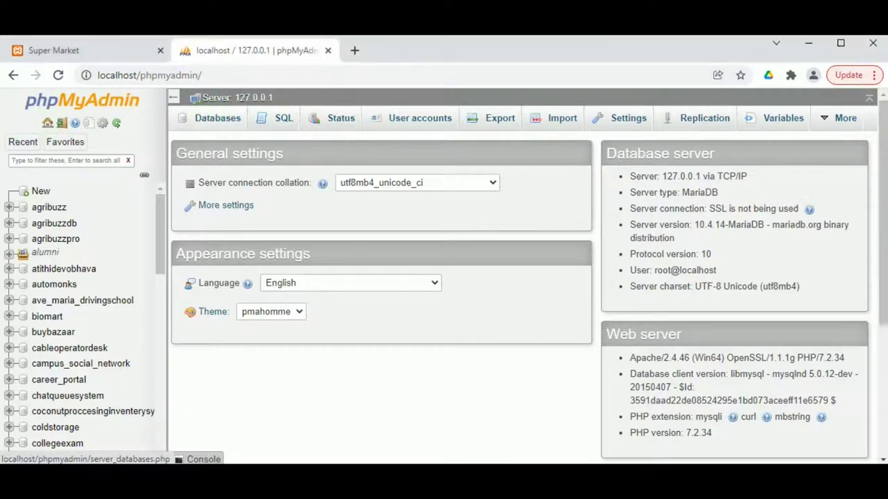
left_click(217, 118)
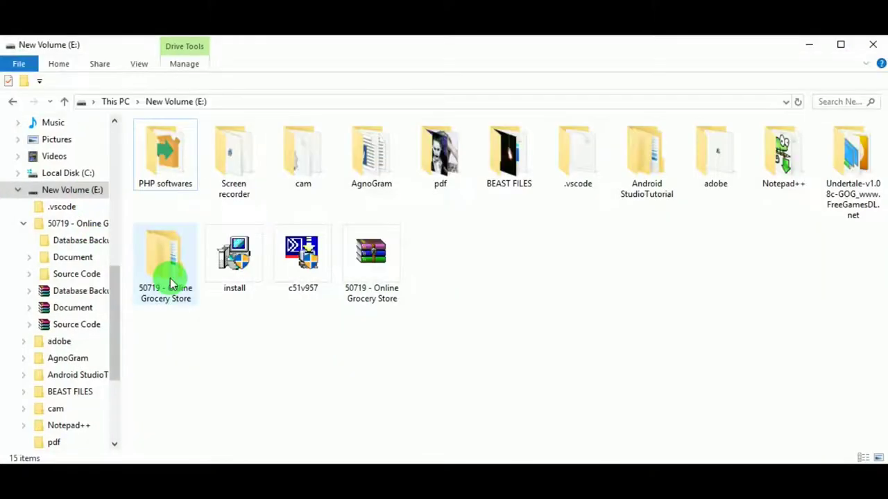
- Open 50719 - Online Grocery Store > Database Backup and select the supermarket SQL file
left_click(169, 276)
double_click(168, 276)
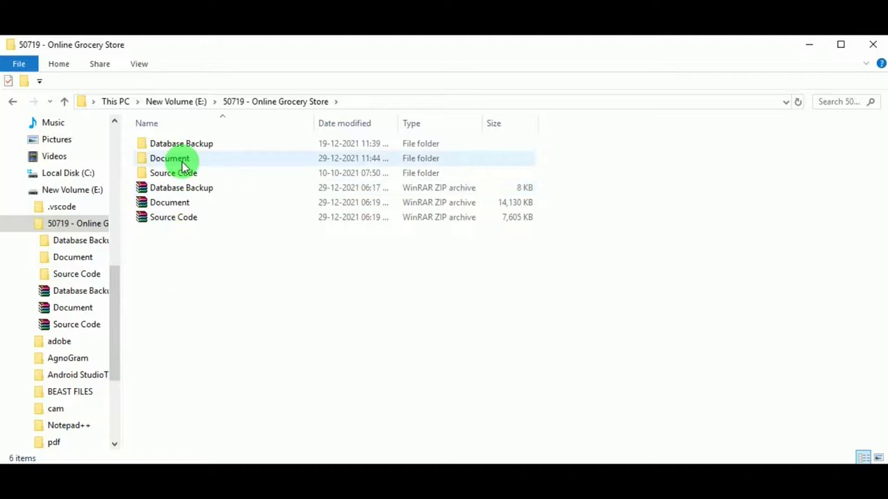
left_click(177, 159)
left_click(199, 146)
double_click(199, 146)
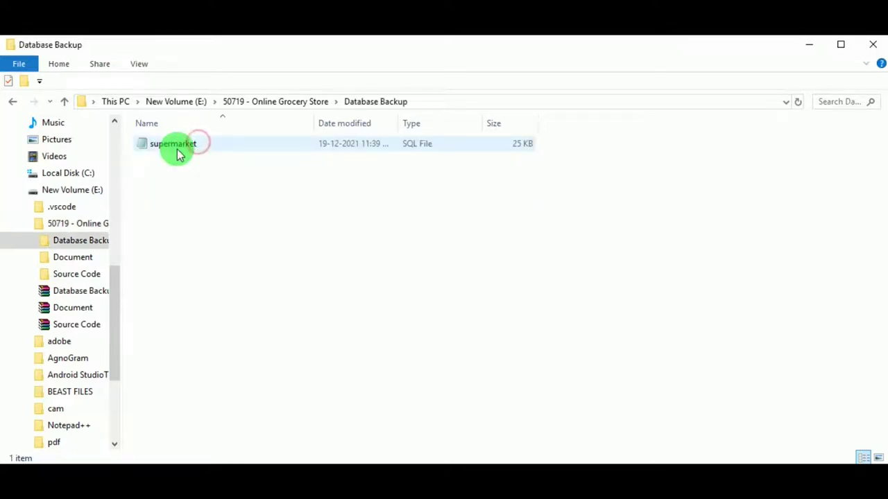
left_click(176, 150)
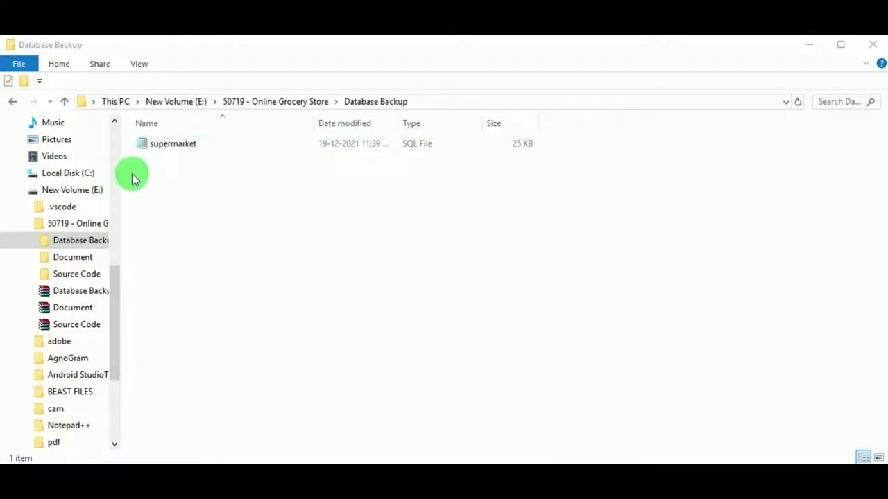
- Copy the file name 'supermarket' via Rename, leaving the name unchanged
right_click(157, 153)
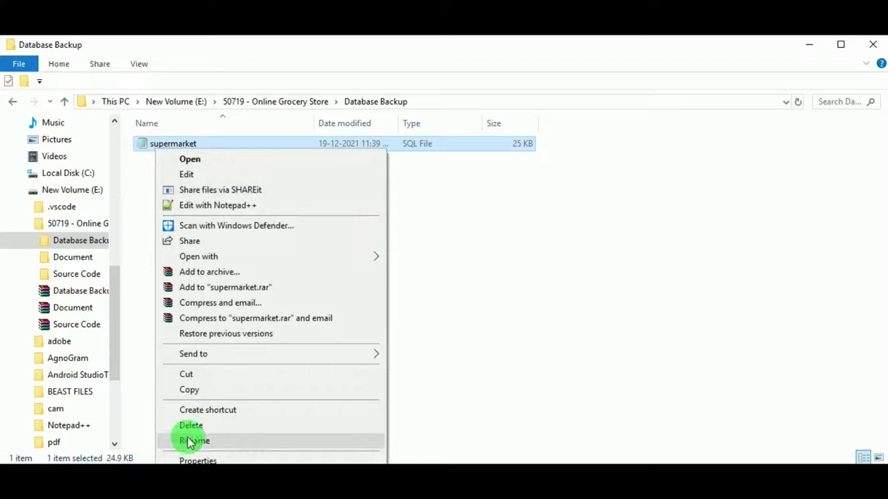
left_click(189, 440)
right_click(178, 145)
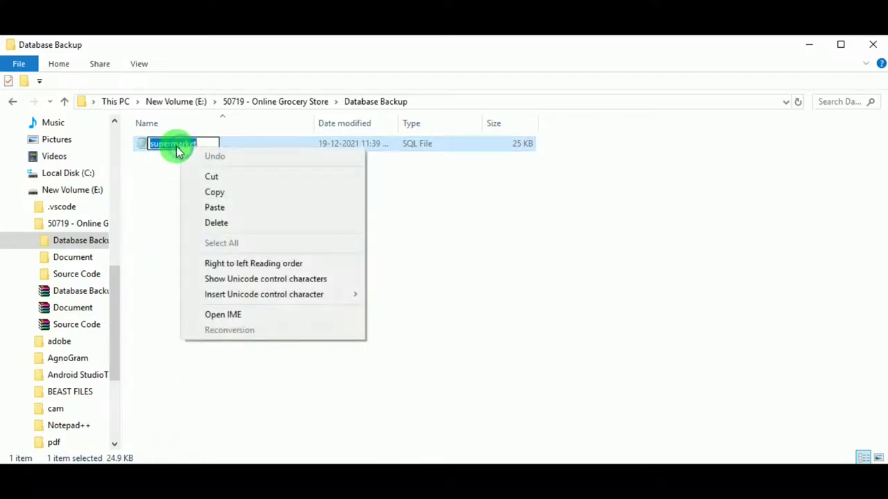
left_click(215, 193)
left_click(290, 227)
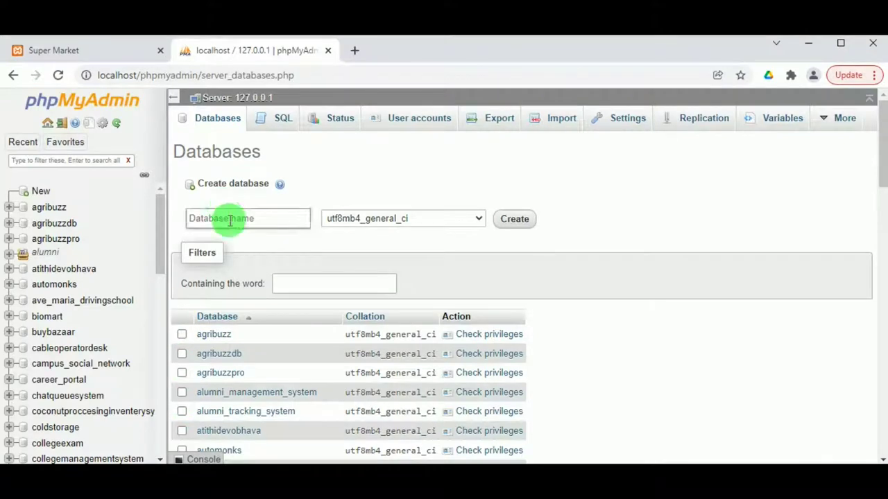
- Paste 'supermarket' as the Database name and create the database
left_click(229, 221)
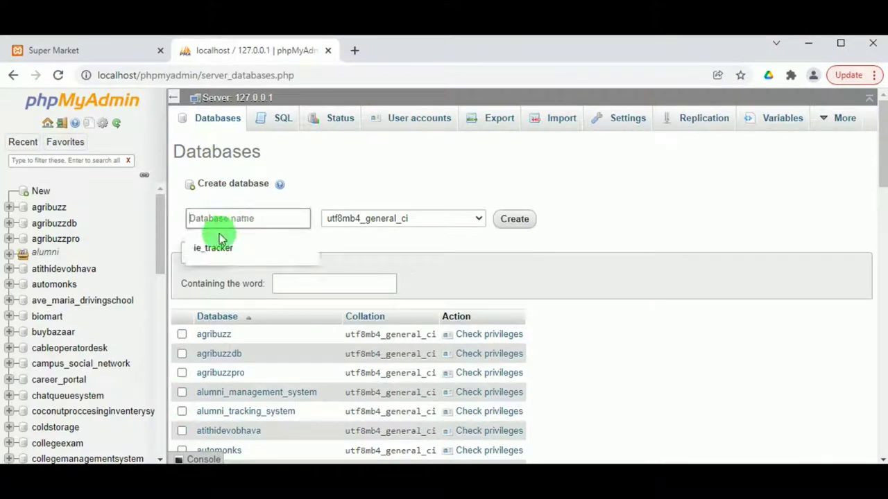
left_click(198, 248)
key("ctrl+v")
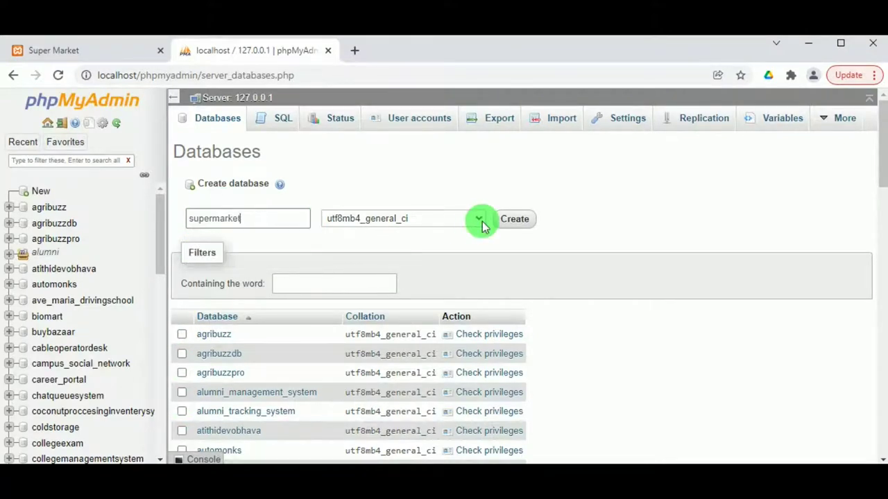
left_click(514, 219)
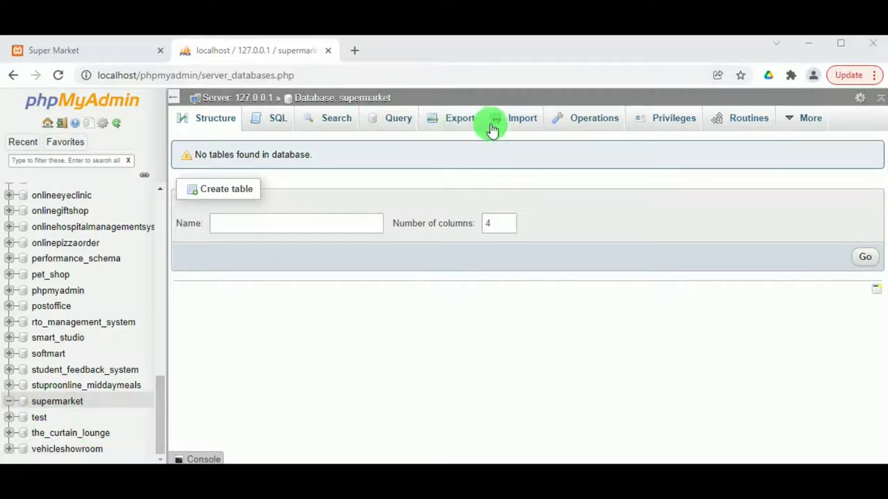
- Choose Database Backup\supermarket.sql as the import file for the supermarket database
left_click(515, 122)
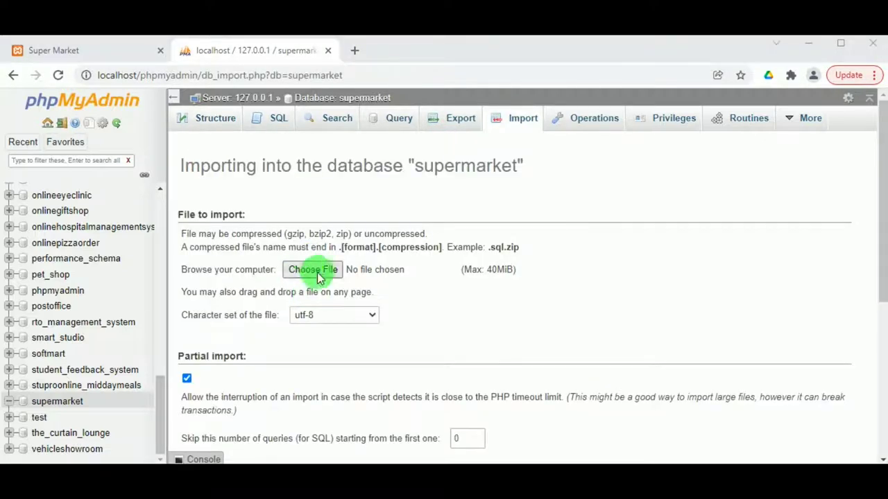
left_click(315, 272)
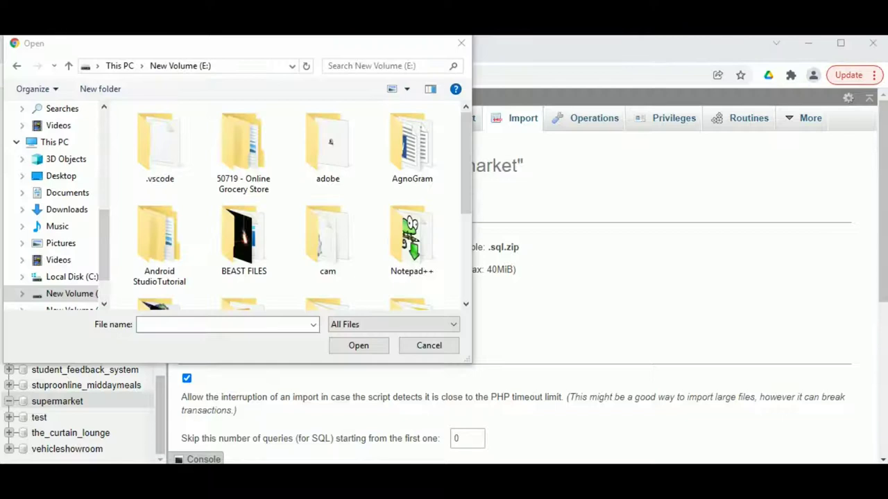
double_click(239, 137)
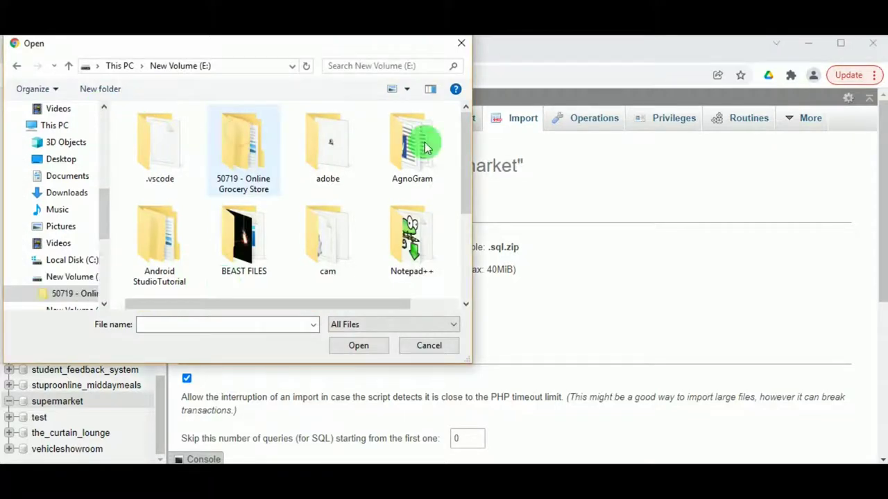
double_click(159, 131)
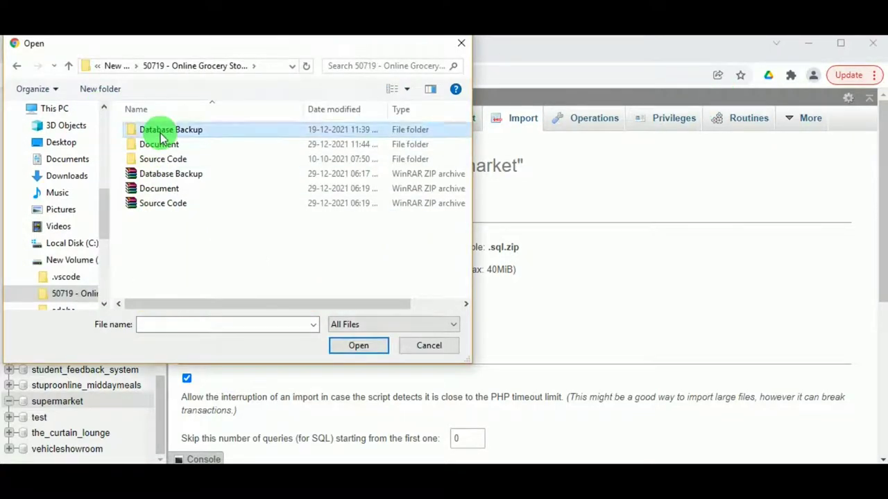
left_click(151, 137)
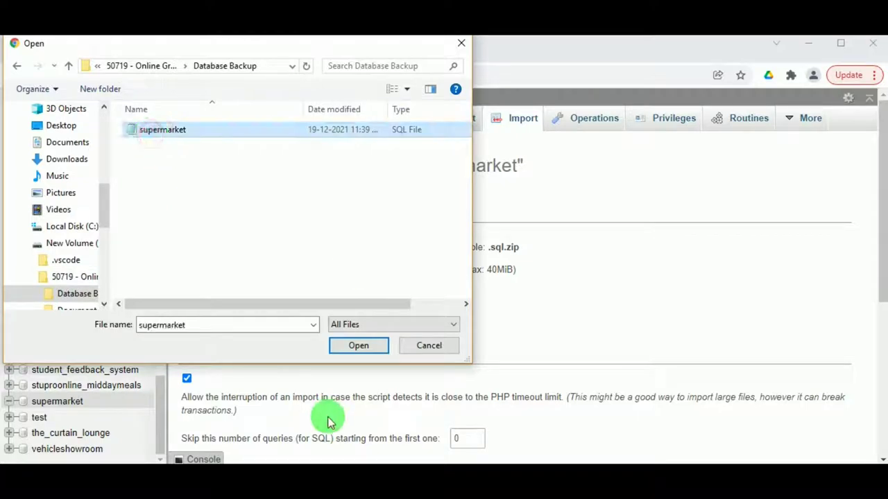
left_click(337, 345)
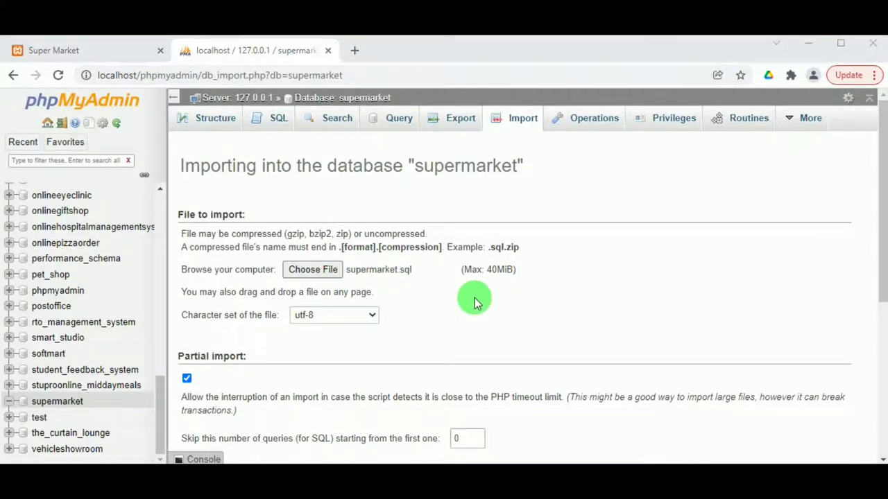
- Run the import, filling supermarket with 9 tables from address to type
scroll(451, 289, "down", 2)
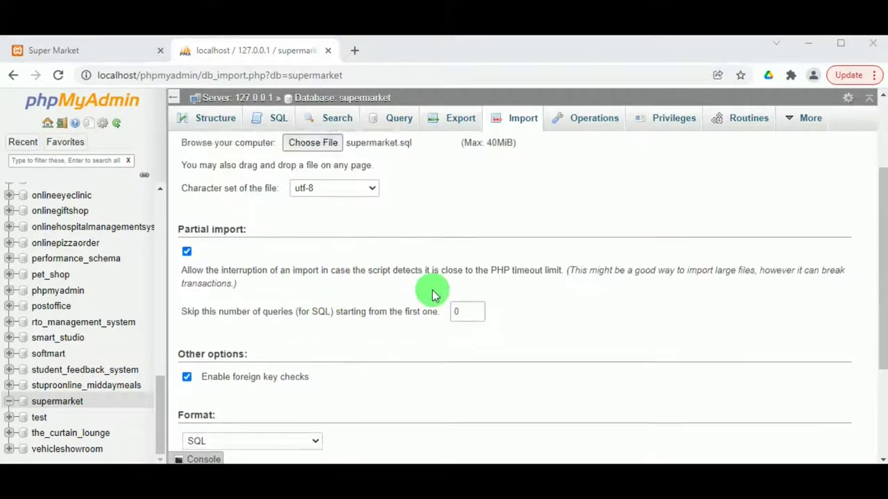
scroll(404, 306, "down", 2)
scroll(367, 310, "up", 1)
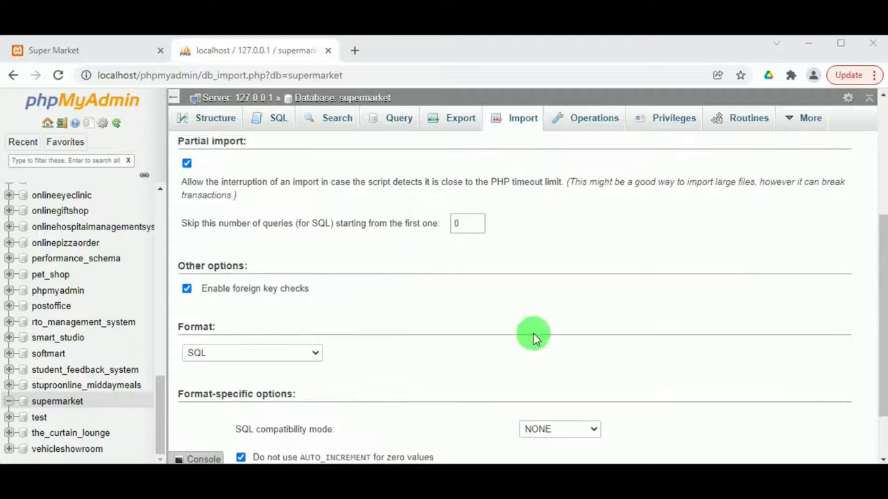
scroll(673, 371, "down", 1)
scroll(817, 405, "up", 1)
scroll(871, 447, "down", 1)
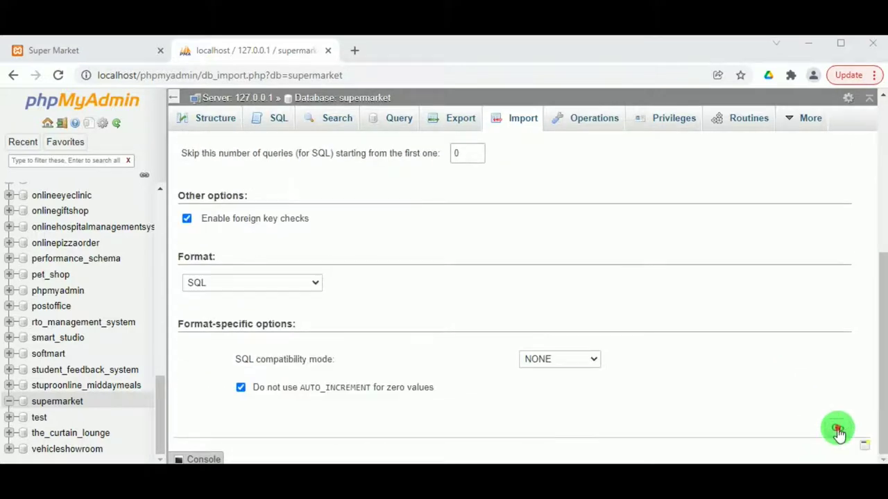
left_click(838, 431)
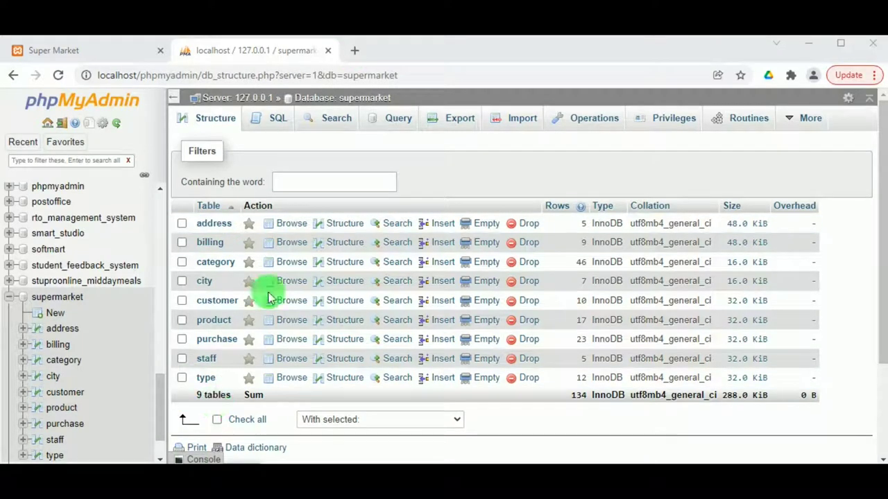
- Reload the Super Market homepage and scroll through its offers and product types
left_click(85, 51)
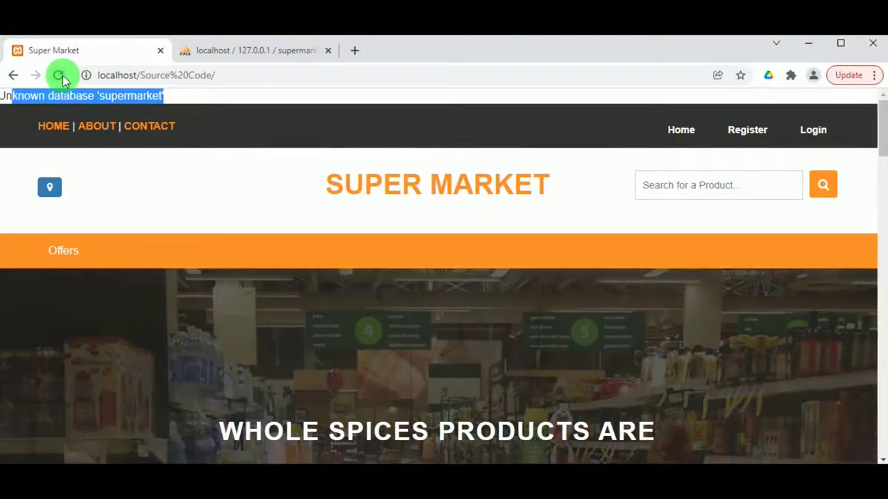
left_click(60, 75)
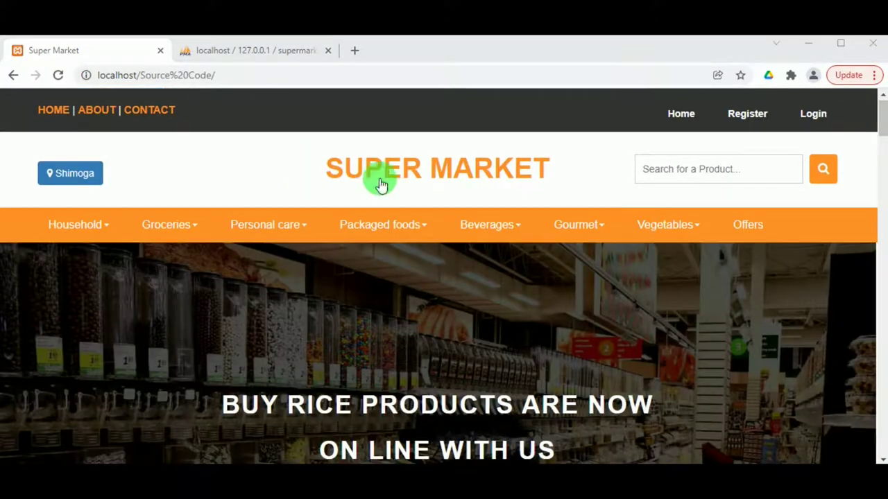
scroll(562, 230, "down", 3)
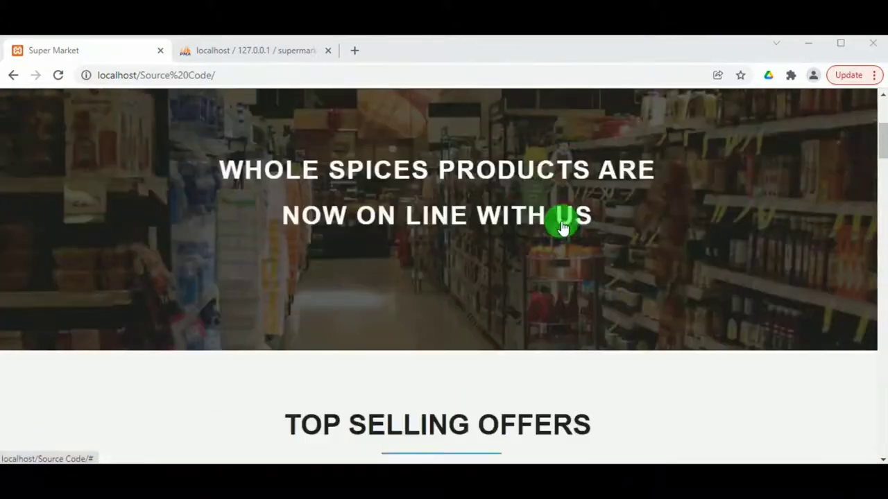
scroll(562, 230, "down", 3)
scroll(406, 295, "down", 10)
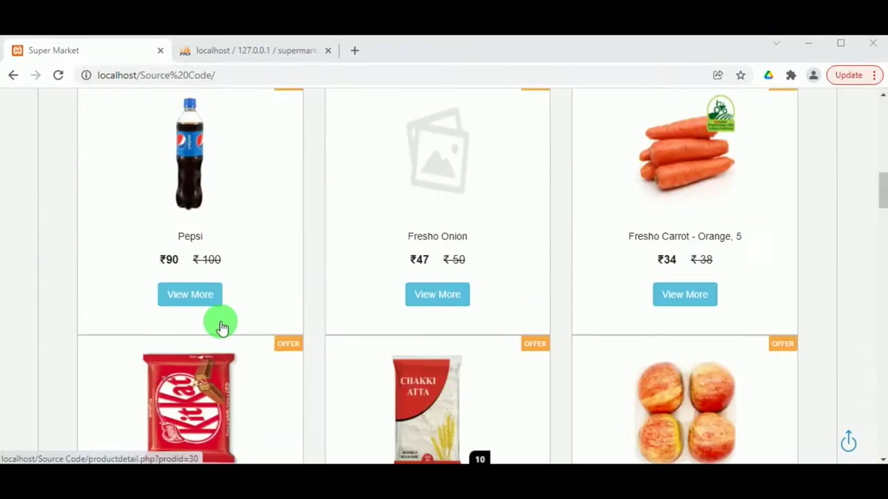
scroll(440, 367, "down", 8)
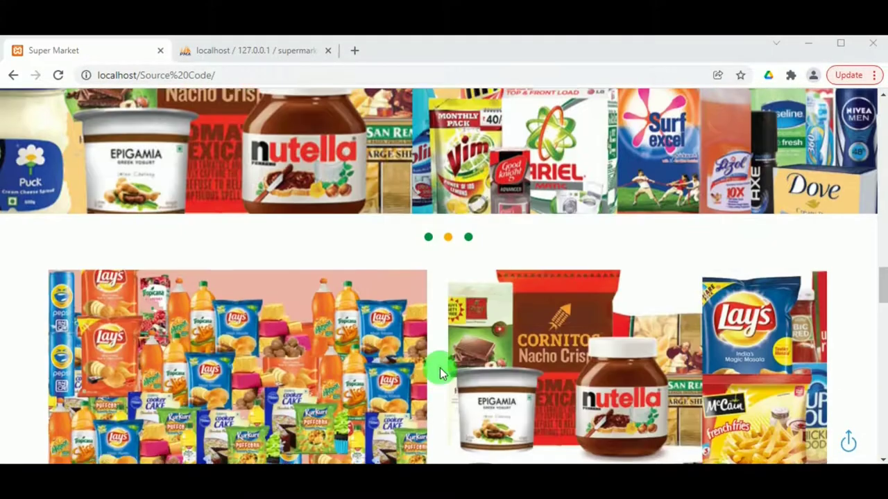
scroll(440, 367, "up", 3)
scroll(440, 364, "down", 6)
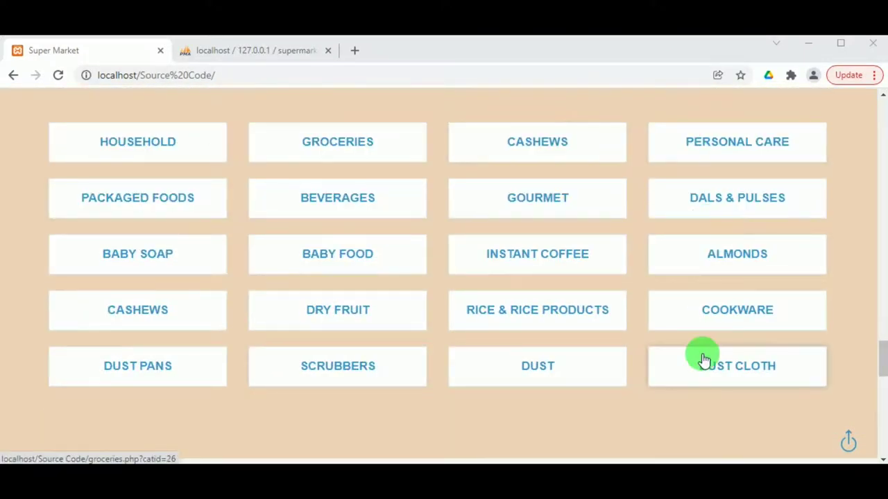
scroll(616, 420, "up", 5)
scroll(618, 351, "up", 15)
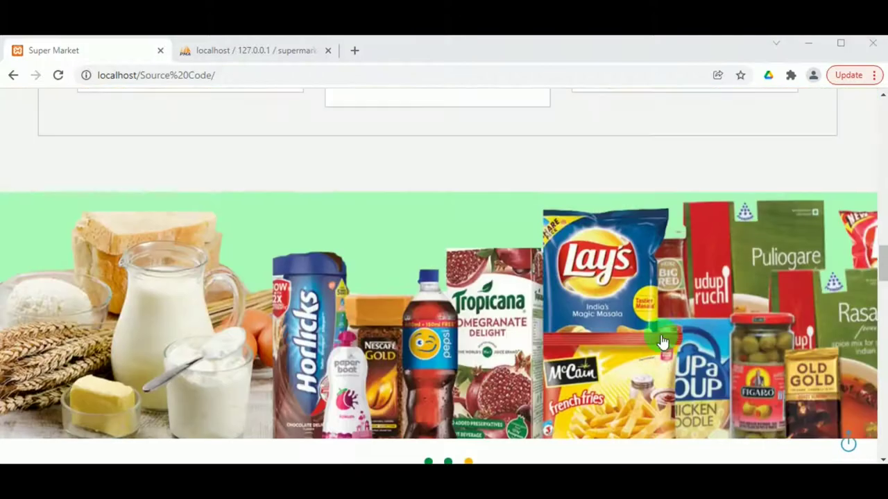
scroll(656, 310, "up", 5)
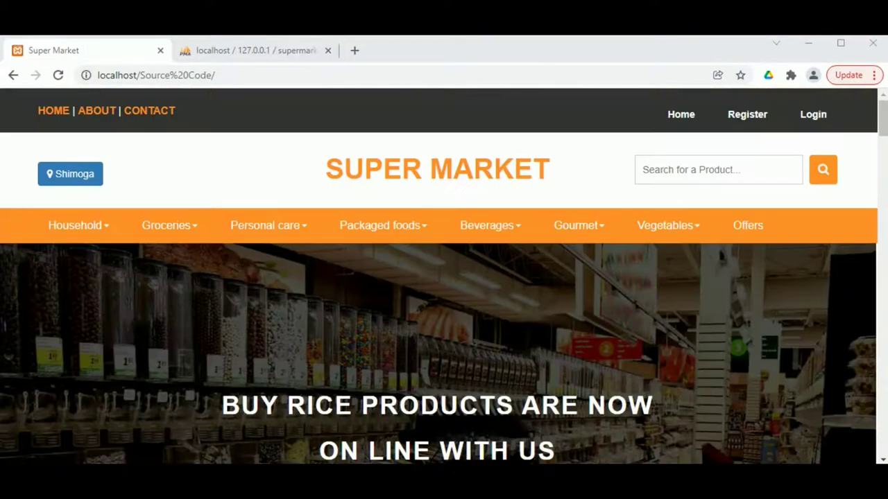
- Open the Shimoga location picker, close it without changing city, and return to phpMyAdmin
left_click(70, 174)
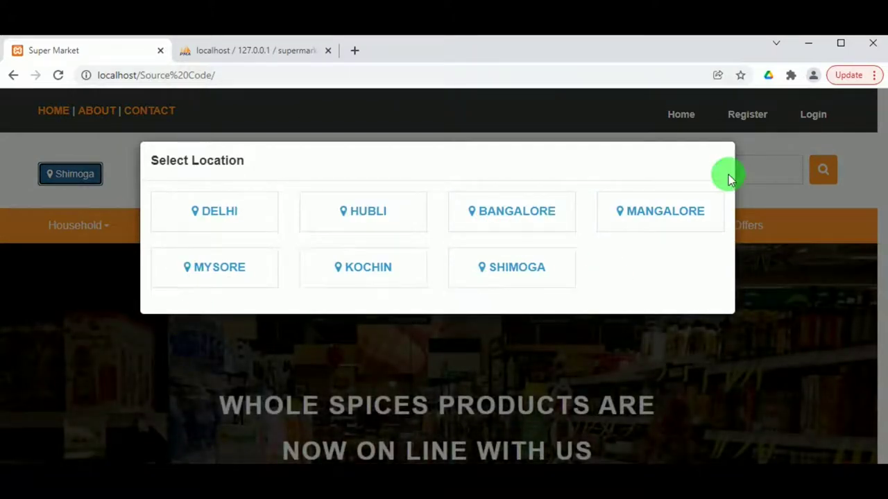
left_click(768, 146)
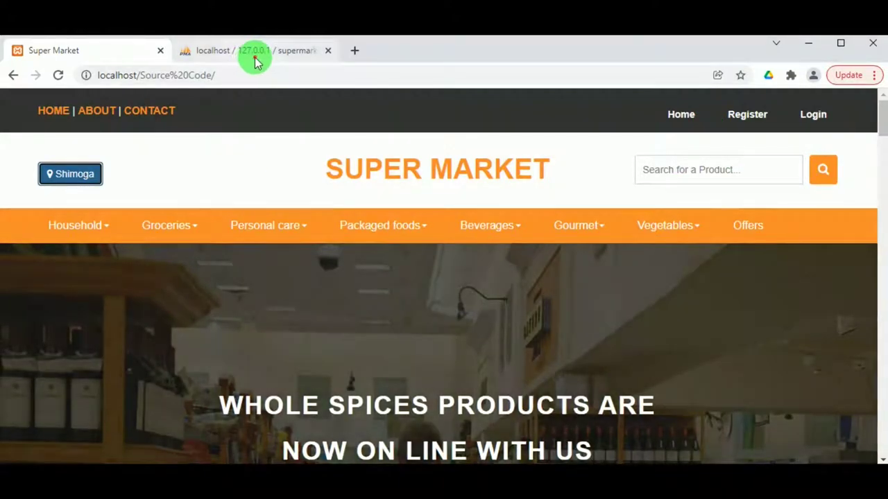
left_click(253, 59)
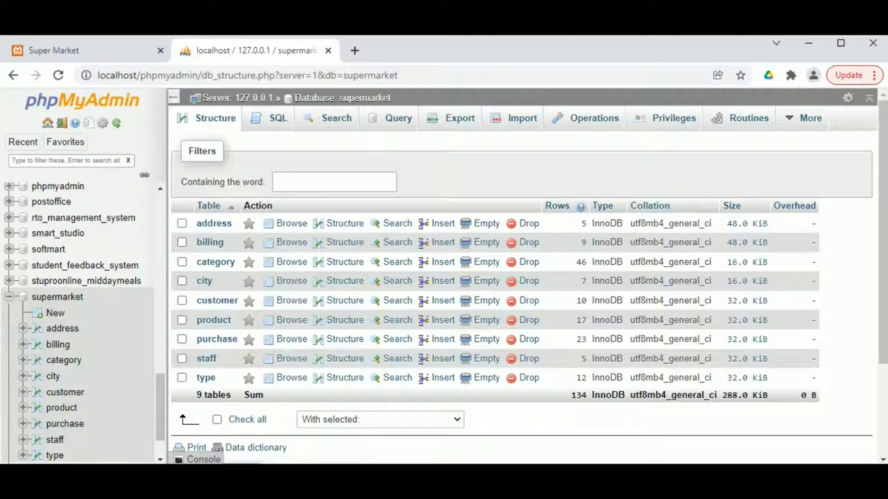
key("ctrl+shift+Tab")
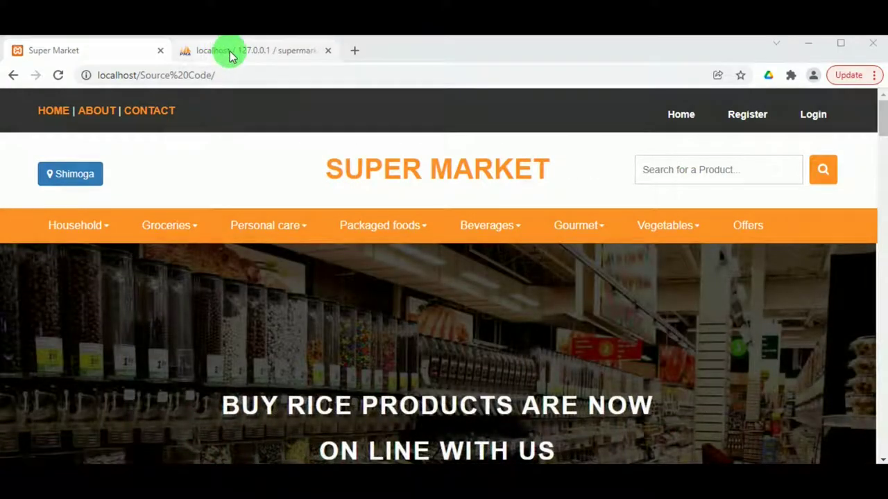
- Open the staff table and start editing the admin record in row 1
left_click(230, 52)
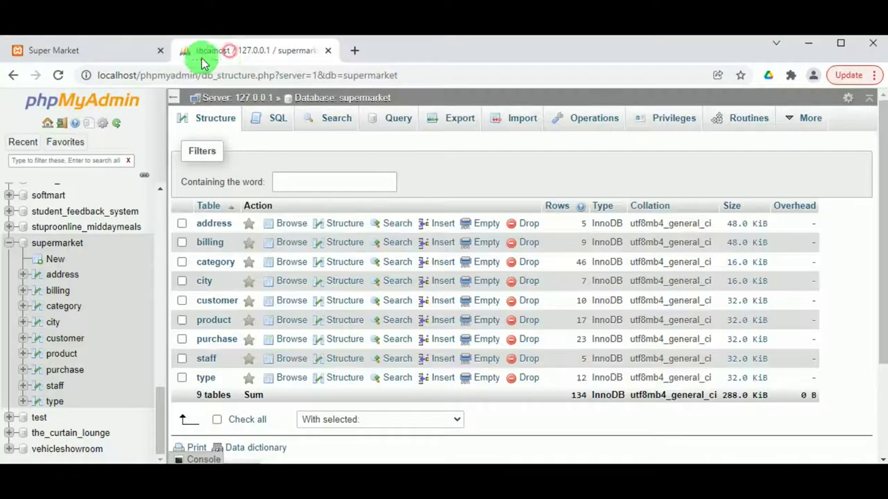
left_click(206, 359)
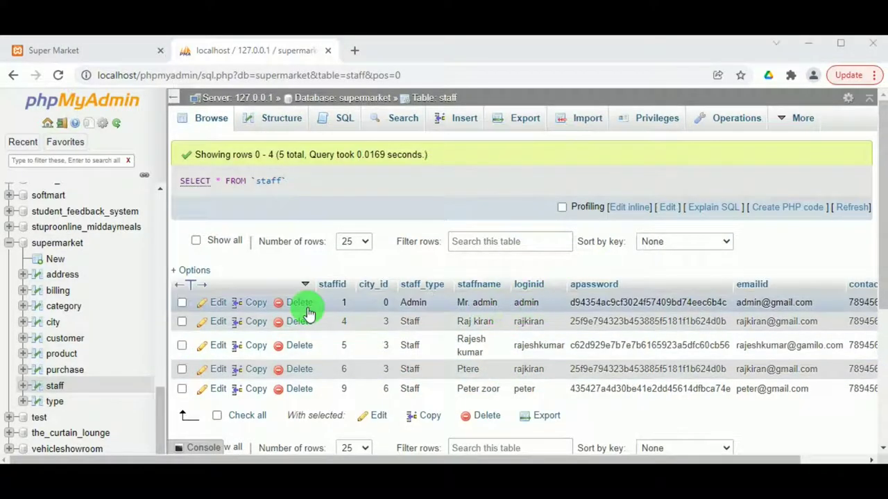
left_click(218, 304)
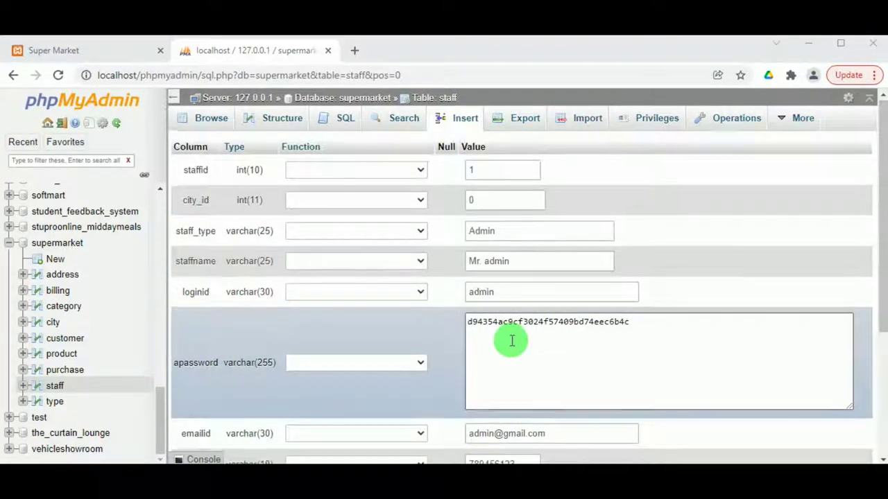
- Replace the admin's apassword with a new value using the MD5 function, and save the row
scroll(512, 341, "down", 1)
double_click(546, 257)
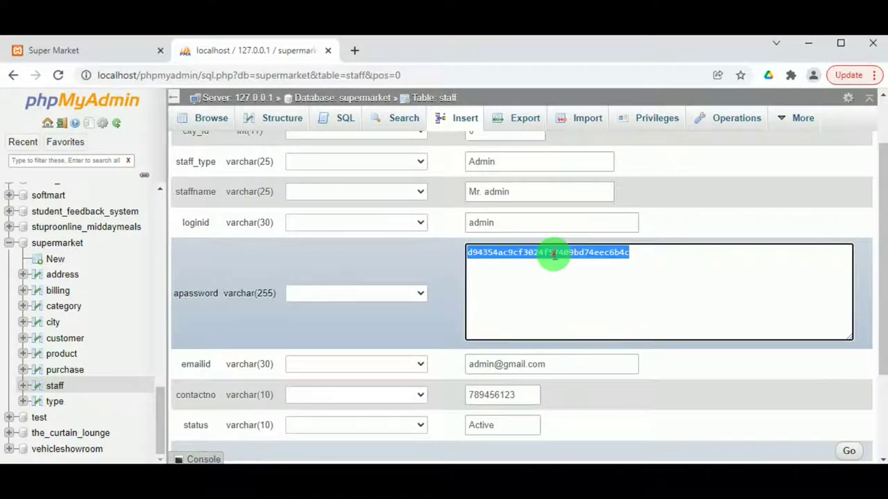
left_click(553, 254)
double_click(554, 253)
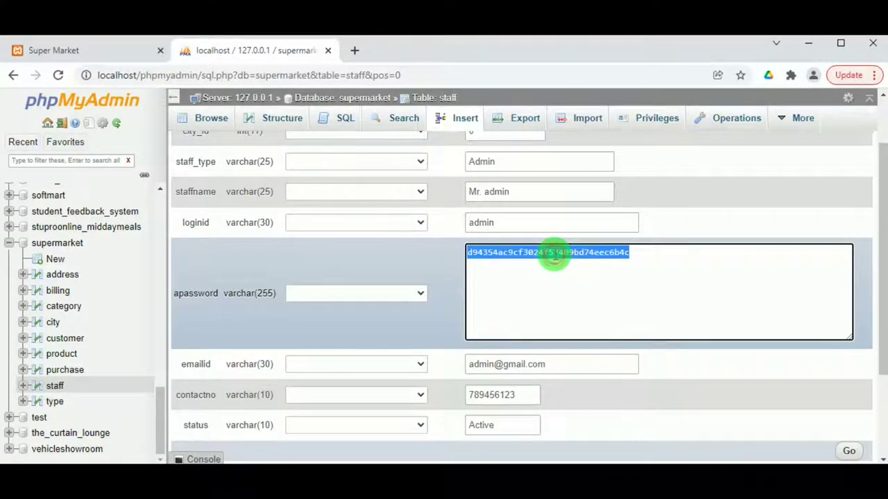
type("adminadmin")
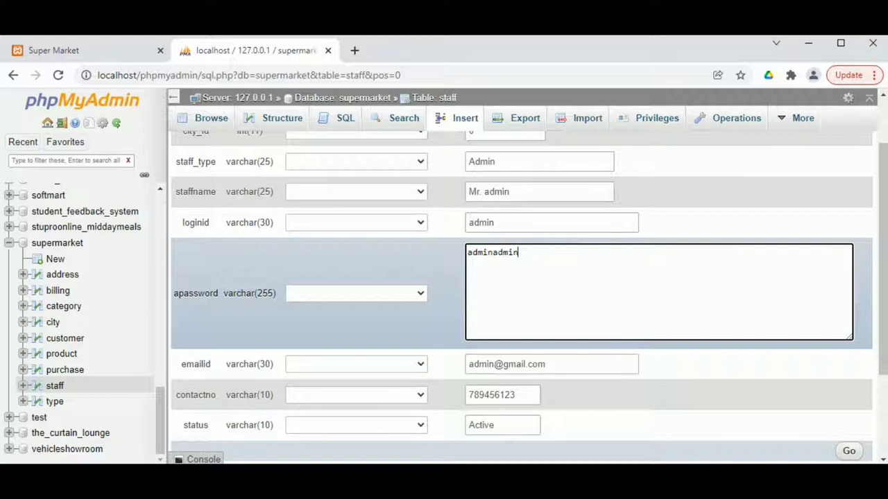
left_click(418, 293)
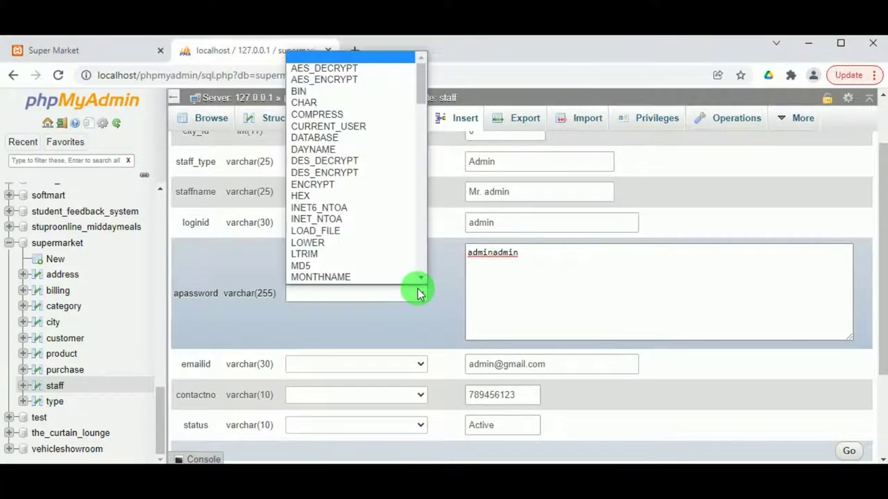
scroll(357, 257, "down", 1)
left_click(339, 243)
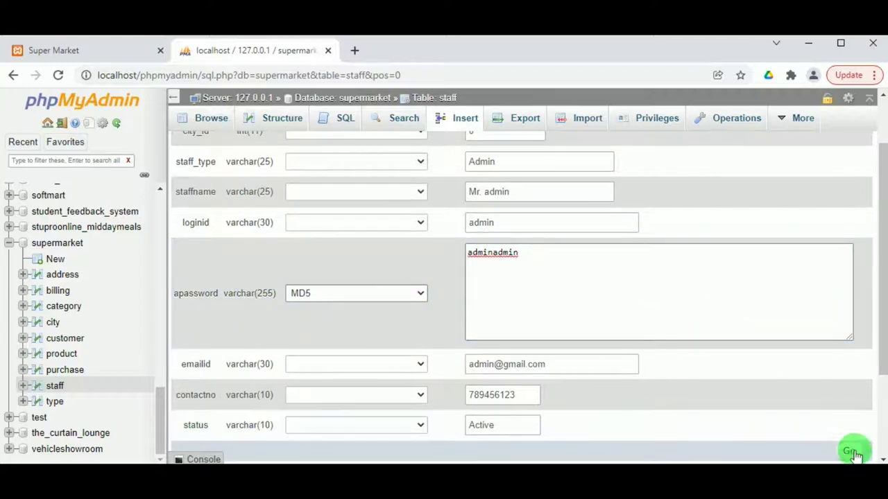
left_click(849, 451)
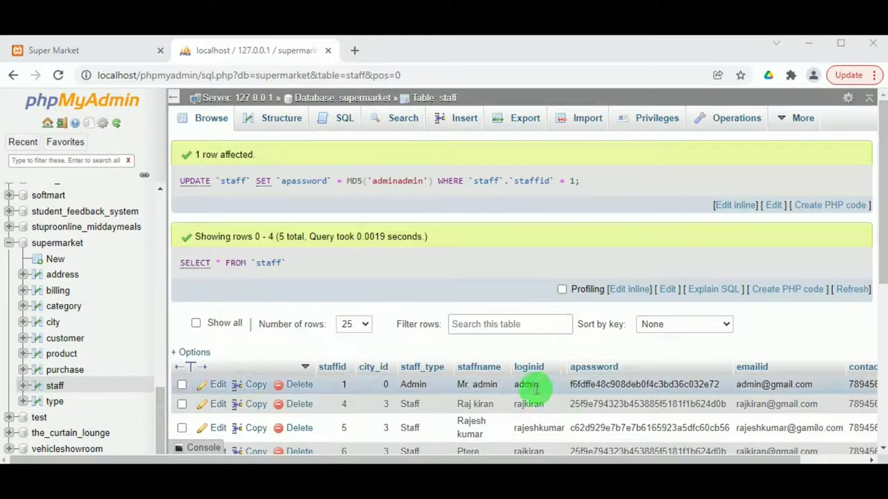
- Open the Super Market Admin Login page from the footer link
left_click(95, 50)
scroll(444, 278, "down", 15)
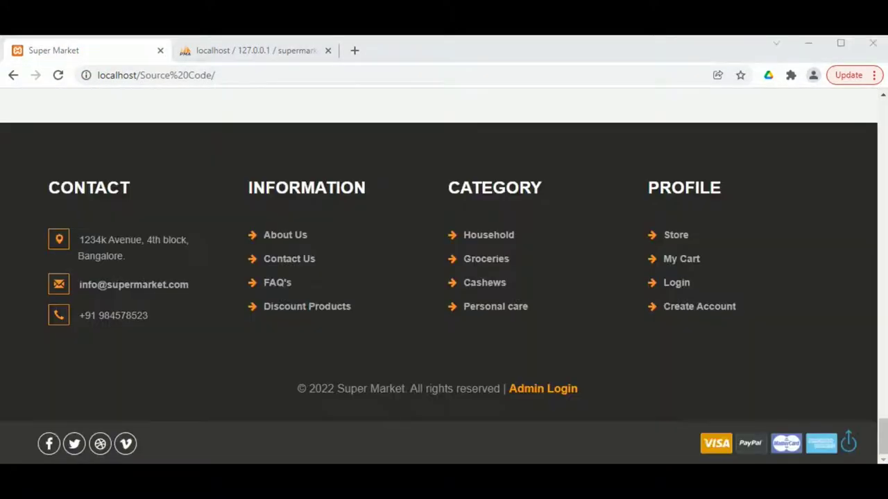
left_click(534, 389)
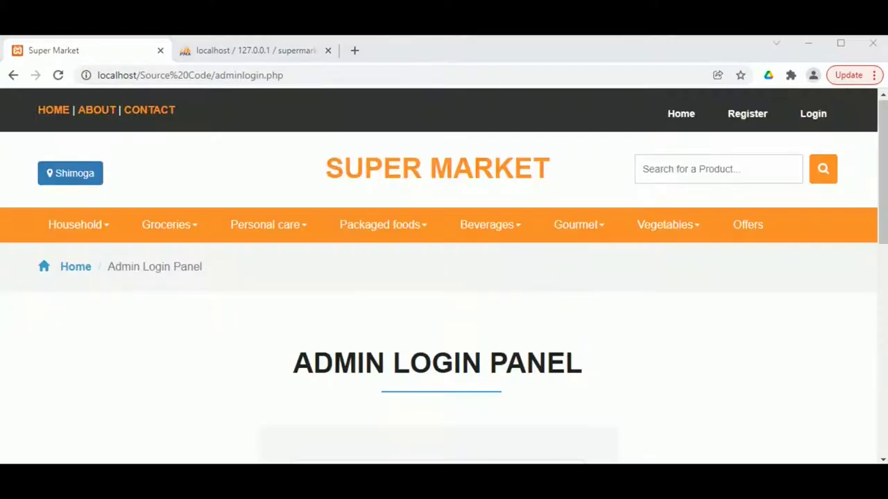
scroll(386, 363, "down", 7)
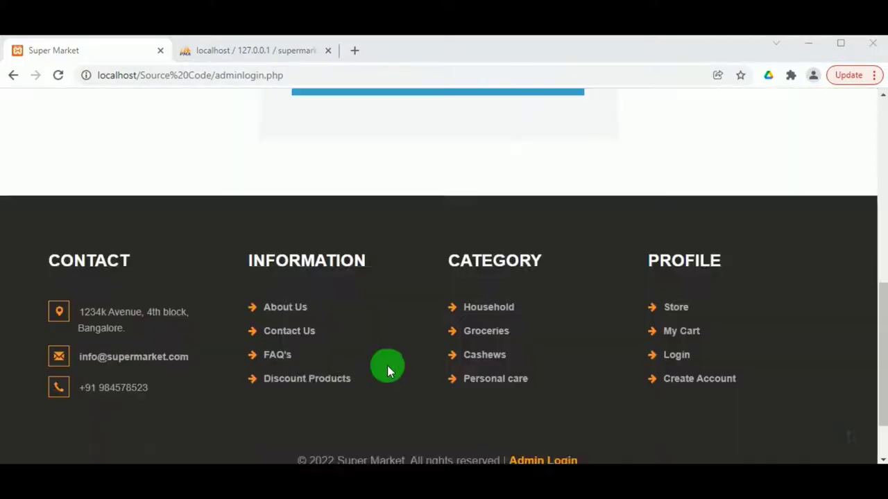
scroll(387, 358, "up", 2)
- Fill in the saved admin login ID, paste the admin password, and submit the login
left_click(301, 124)
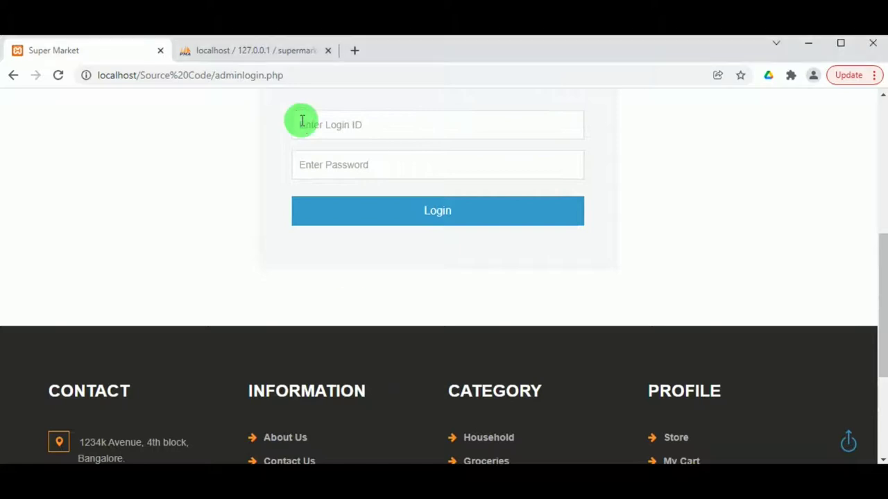
left_click(326, 186)
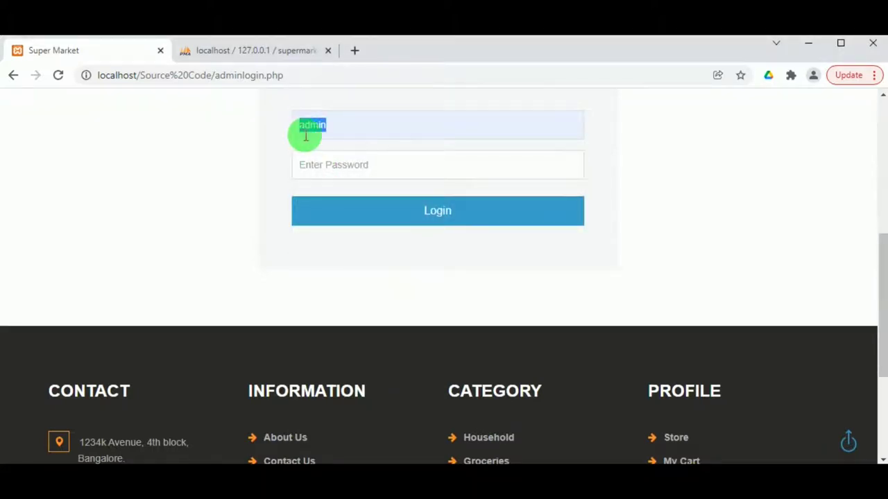
left_click(322, 170)
key("ctrl+v")
left_click(422, 215)
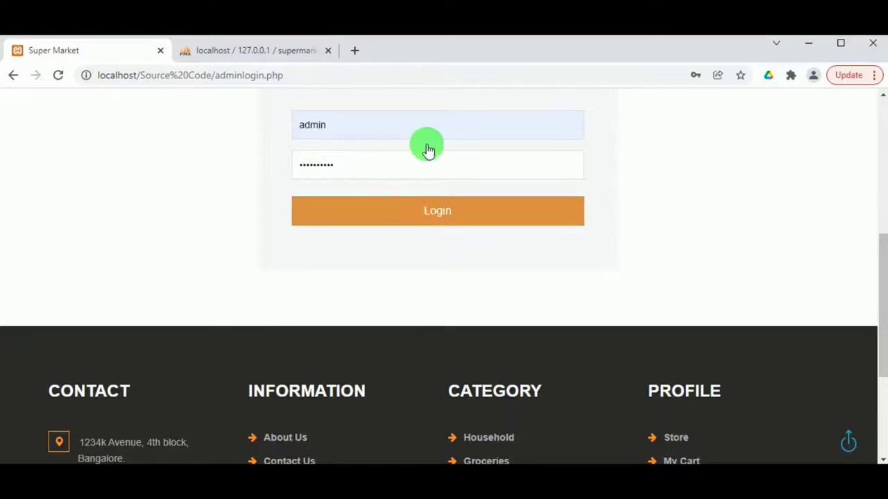
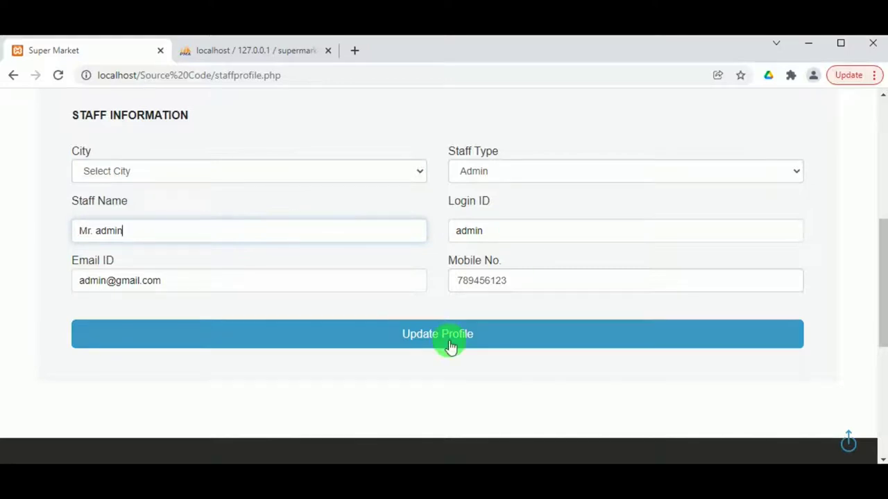
- Save the edited staff profile
left_click(449, 344)
scroll(668, 262, "up", 3)
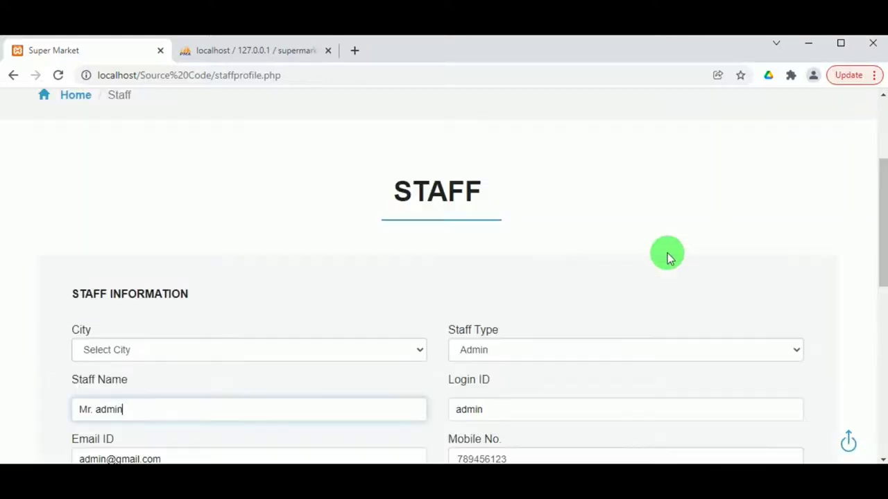
scroll(667, 257, "up", 3)
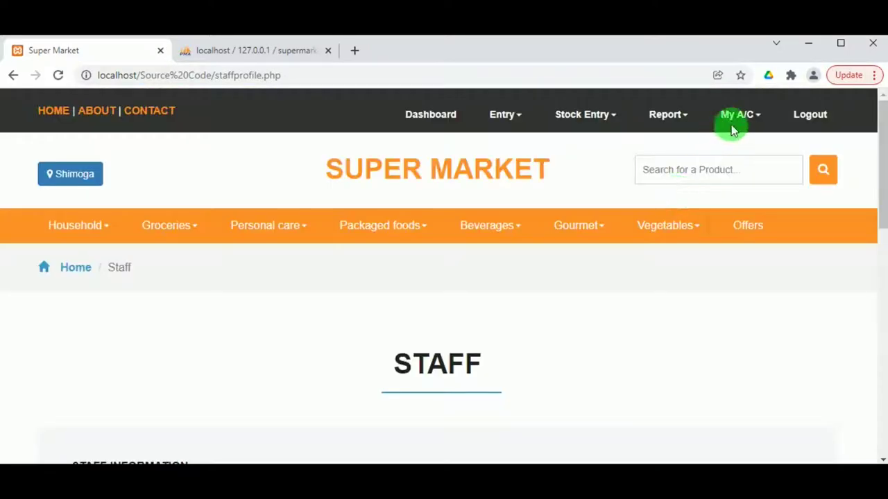
- Visit the Change Password page from My A/C, then head for Add Staff
left_click(754, 113)
left_click(767, 219)
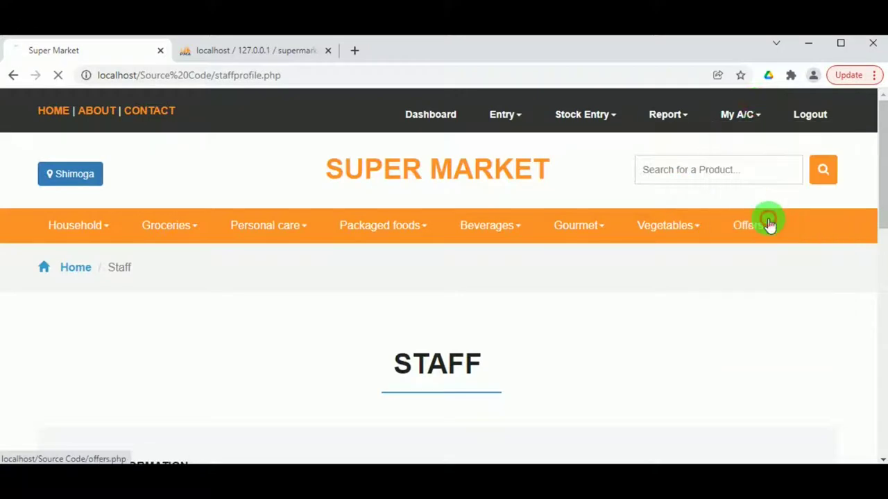
scroll(343, 347, "down", 2)
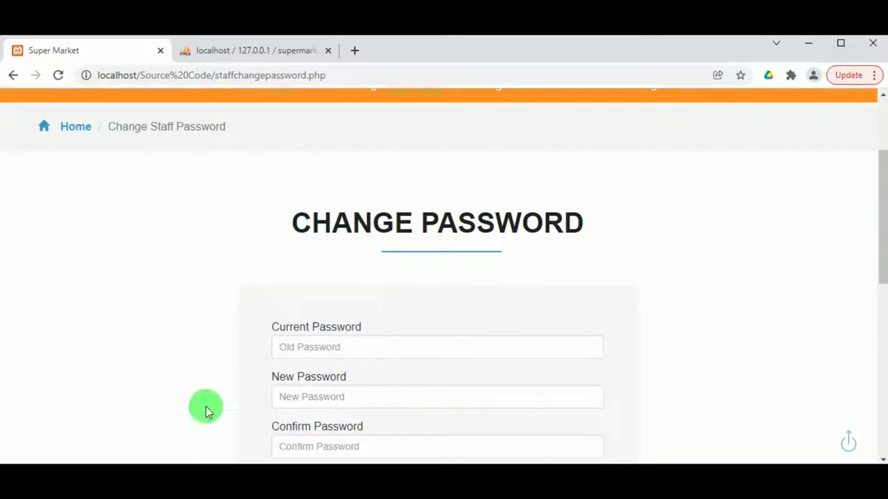
scroll(390, 416, "up", 2)
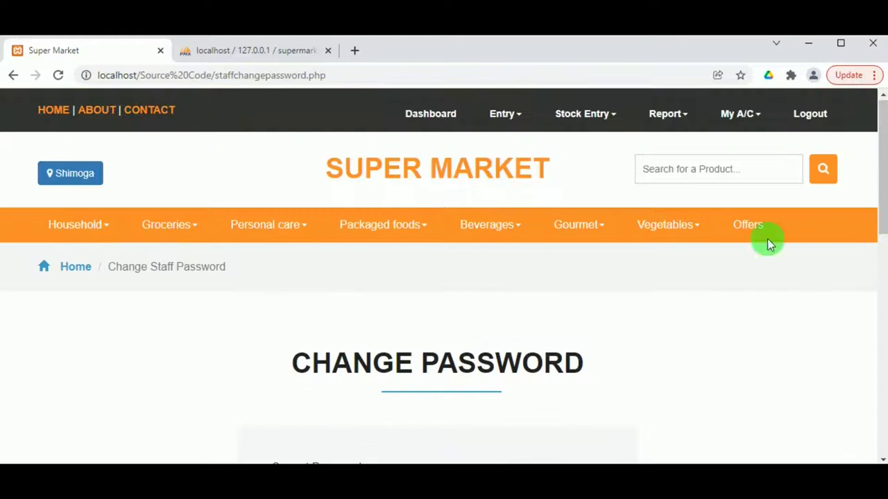
left_click(749, 120)
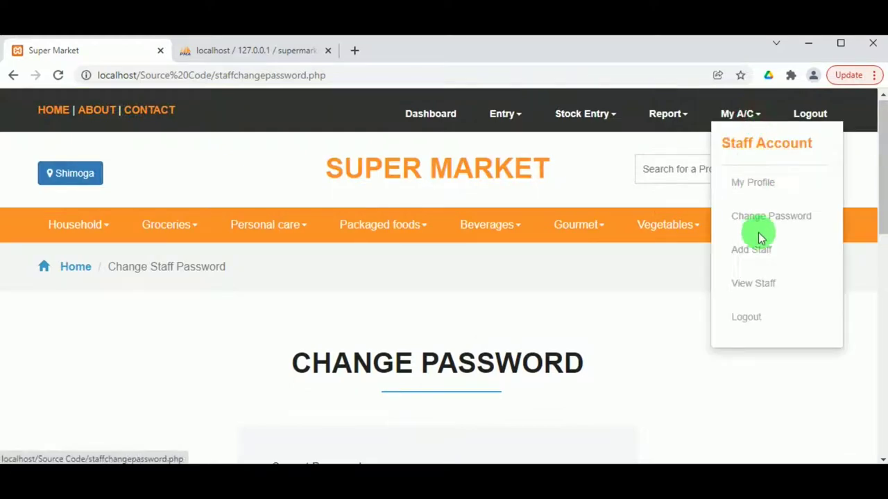
left_click(750, 253)
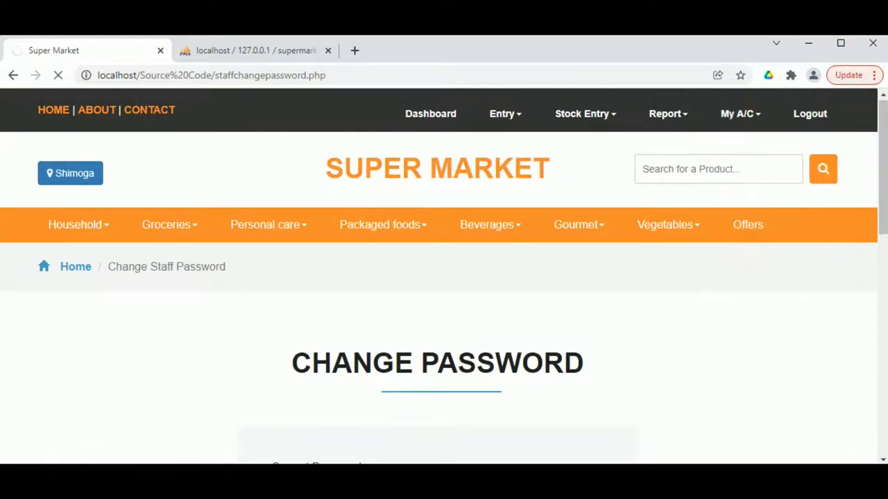
- Choose city Shimoga and staff type Staff, and enter the member's name
scroll(525, 134, "down", 4)
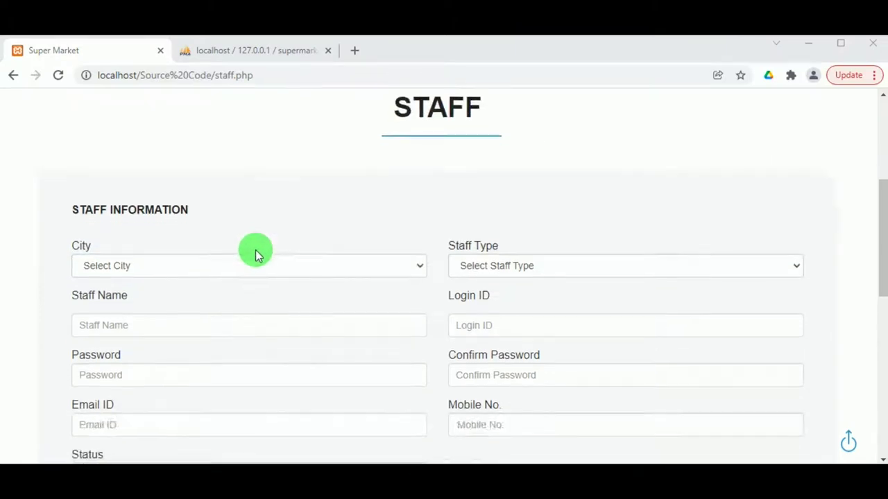
left_click(256, 254)
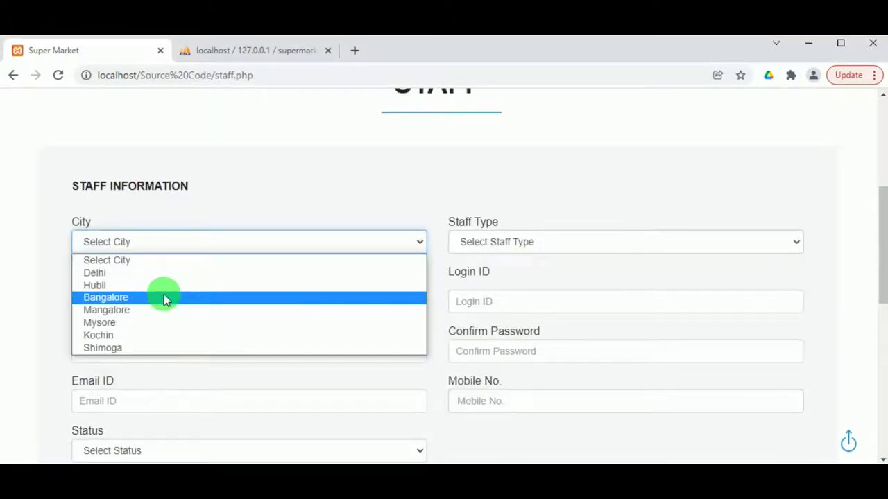
left_click(165, 297)
left_click(570, 252)
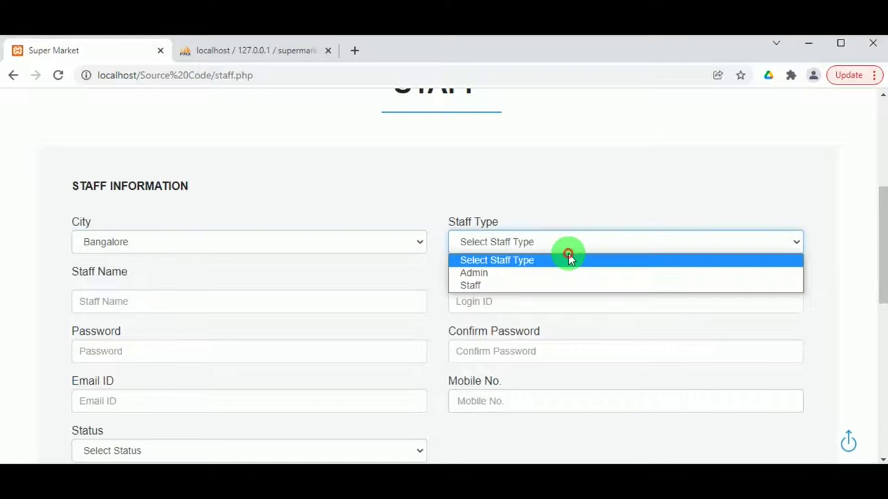
left_click(567, 284)
left_click(117, 307)
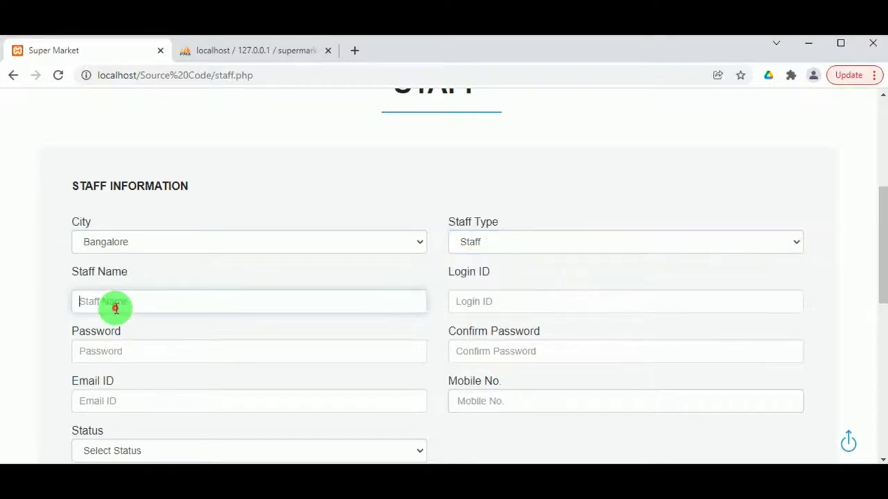
left_click(154, 242)
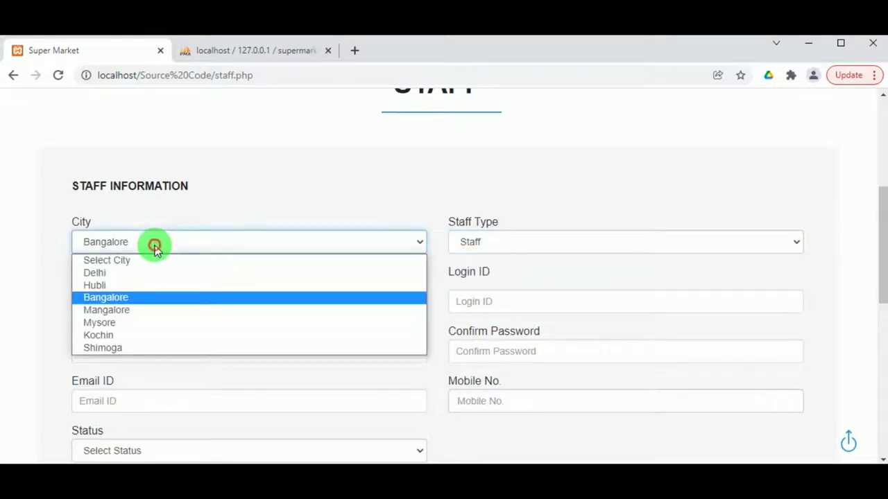
left_click(132, 347)
left_click(147, 308)
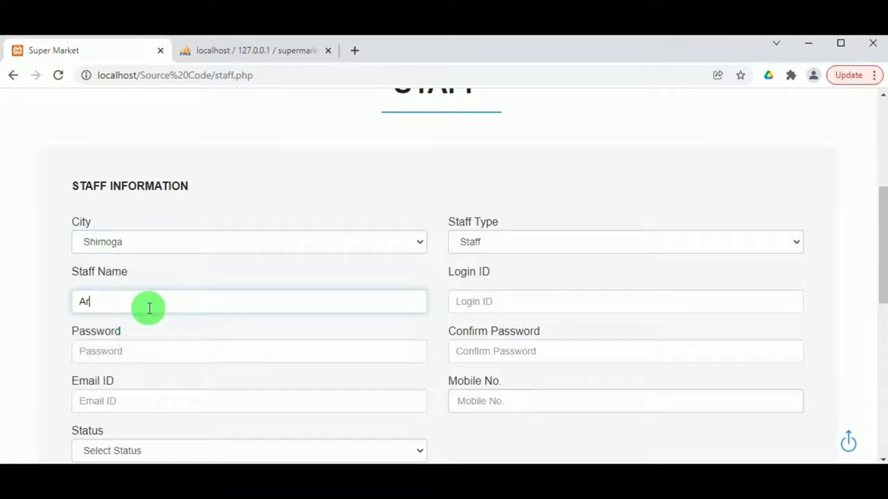
- Enter the login ID and the password, pasting it again as confirmation
left_click(529, 295)
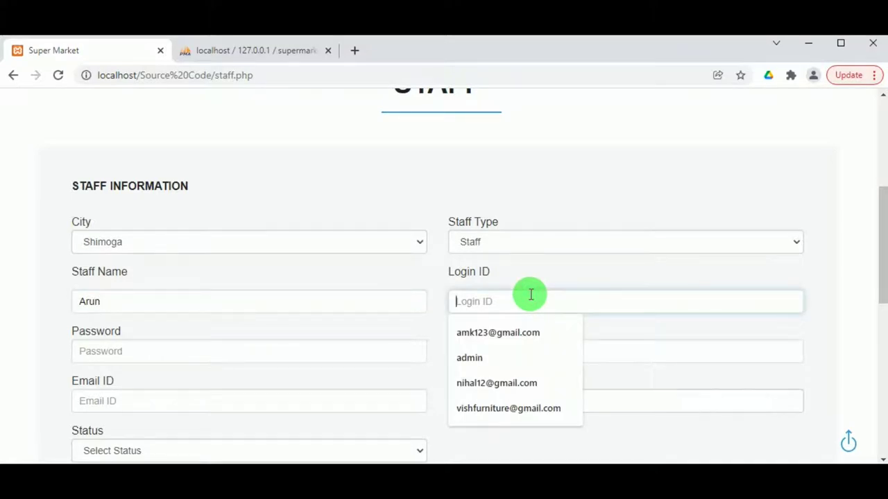
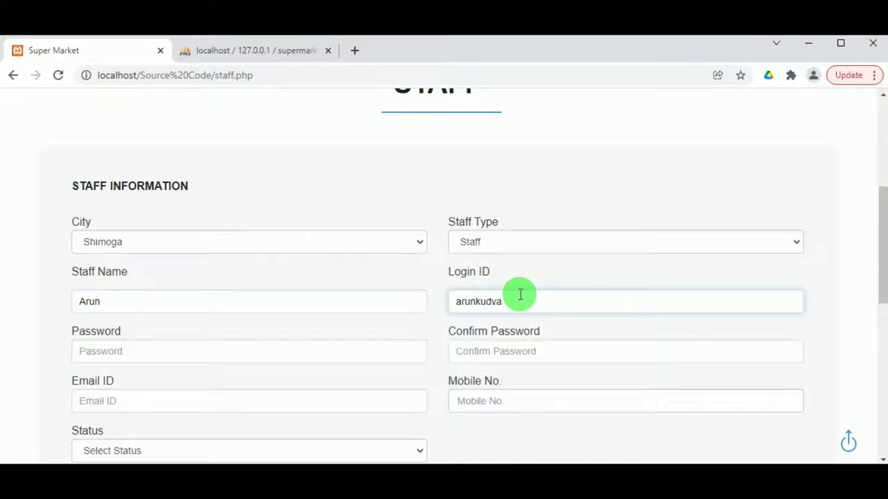
scroll(188, 368, "up", 1)
scroll(184, 368, "down", 3)
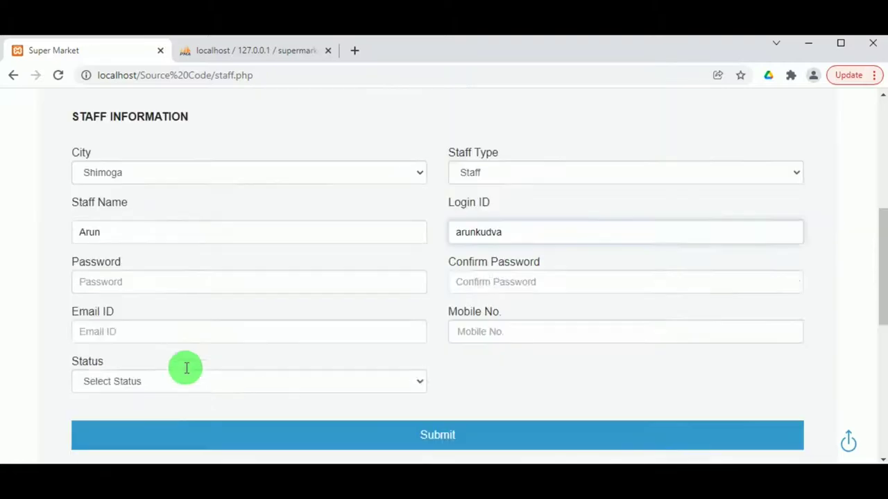
left_click(130, 213)
double_click(492, 159)
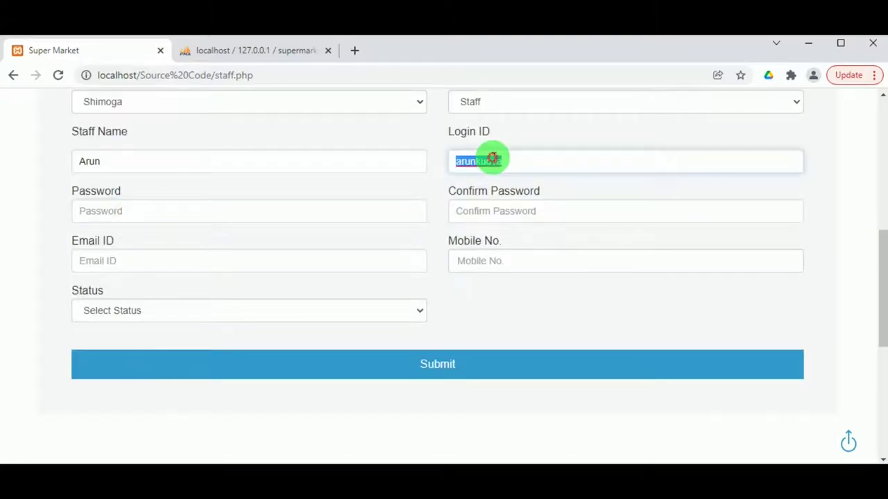
left_click(267, 217)
left_click(479, 215)
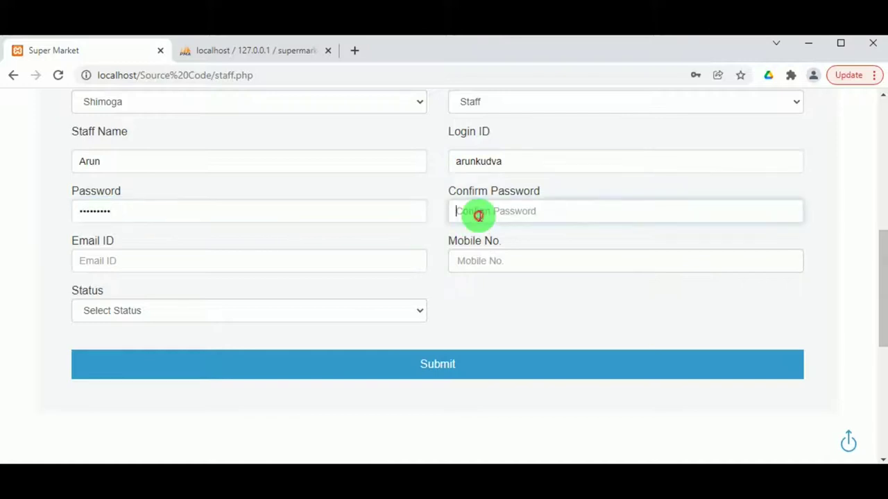
key("ctrl+v")
- Fill in e-mail and mobile number, set status Active, submit and acknowledge success
left_click(206, 266)
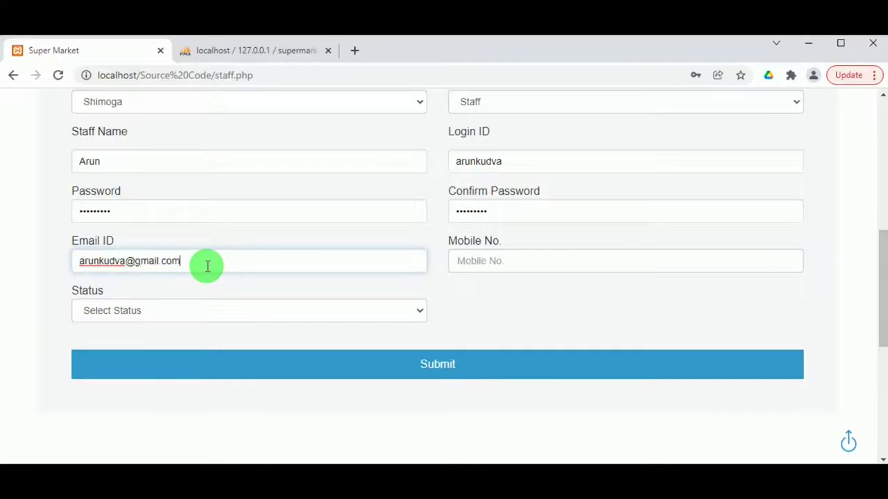
left_click(456, 261)
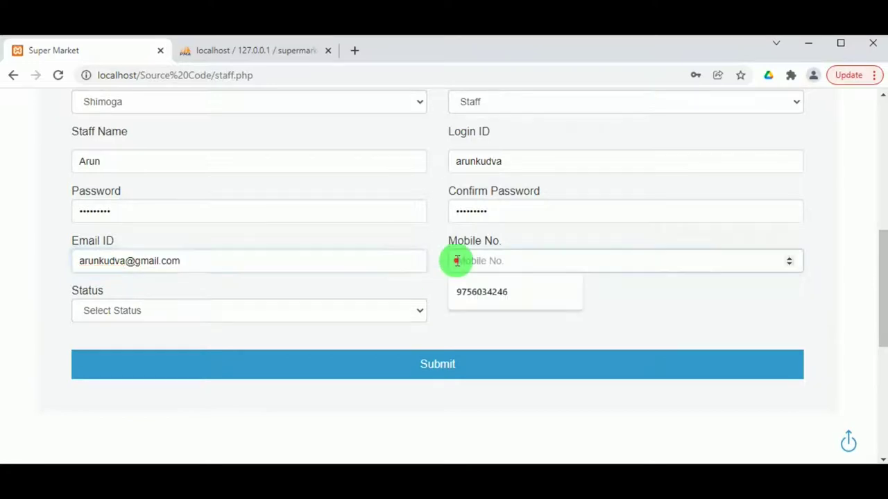
left_click(466, 298)
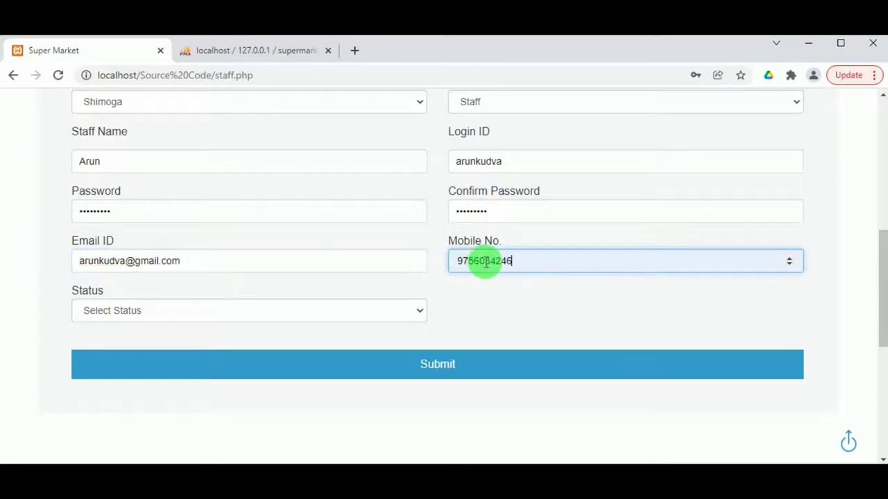
left_click(220, 308)
left_click(192, 338)
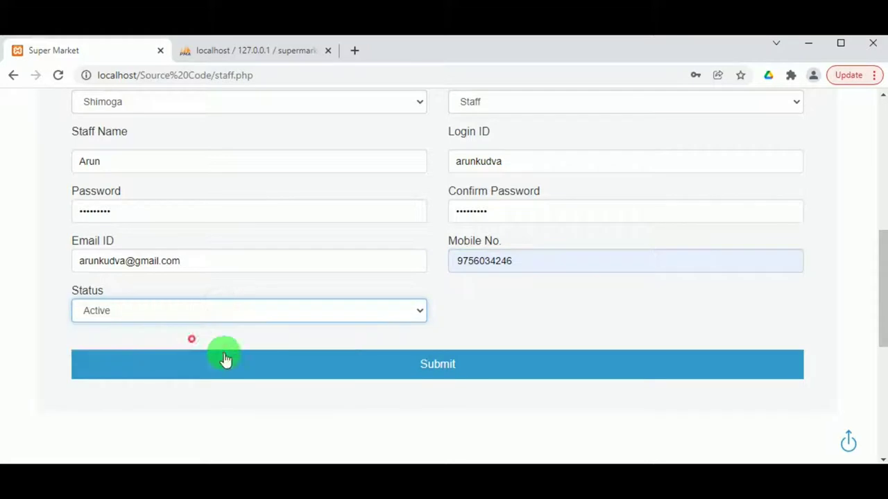
left_click(378, 373)
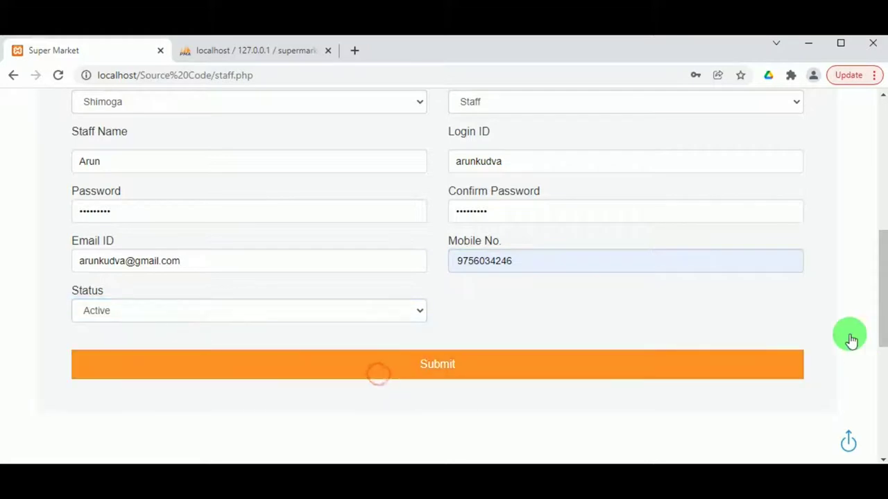
left_click(445, 371)
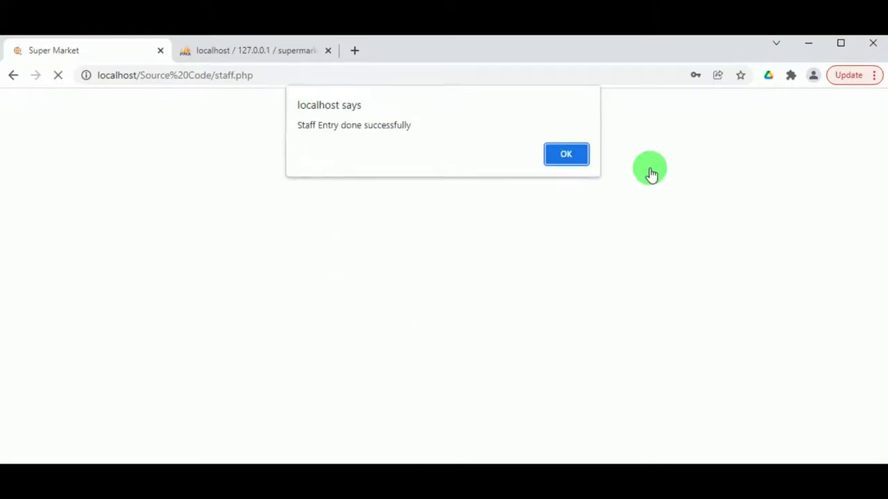
left_click(567, 156)
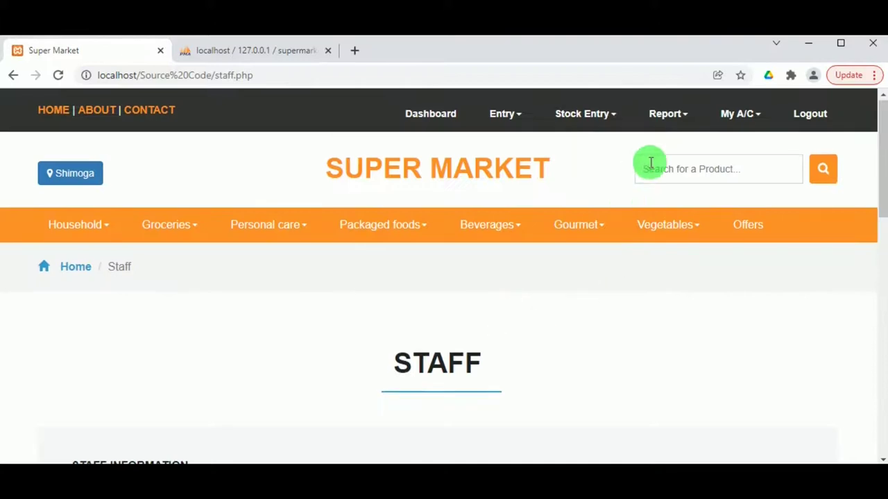
- Open View Staff and scroll the six entries, ending with the new Shimoga member
left_click(721, 123)
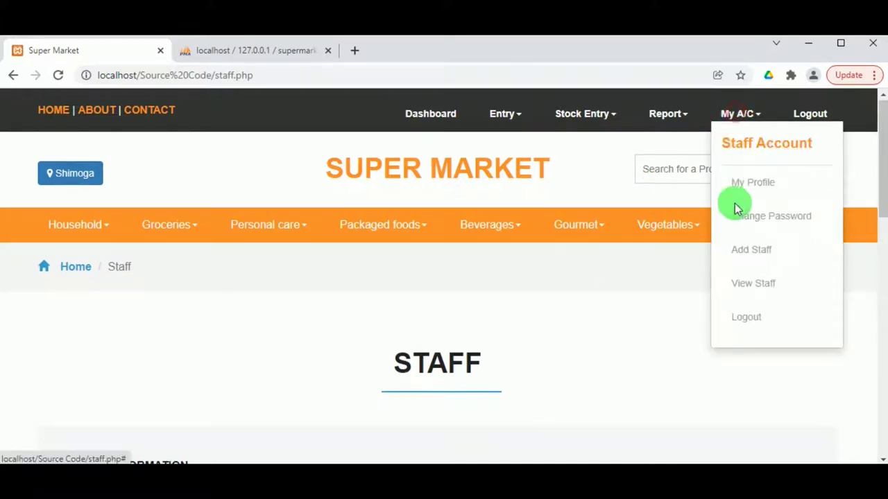
left_click(739, 285)
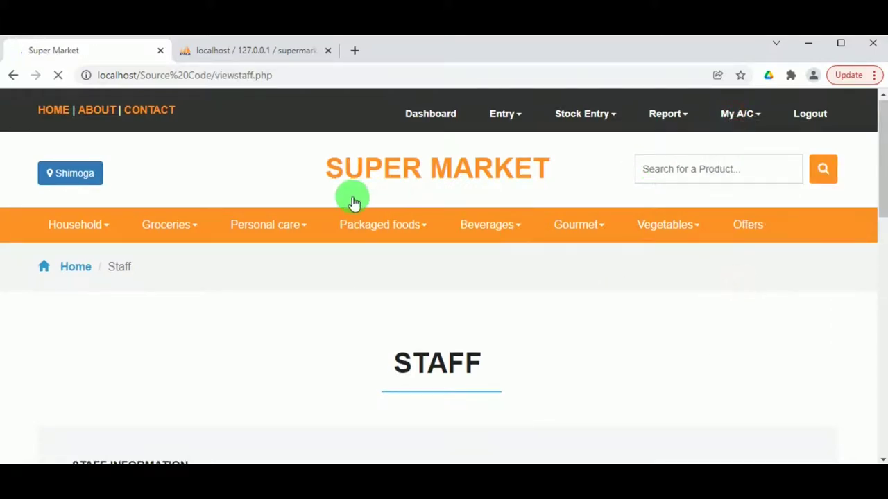
scroll(388, 333, "down", 1)
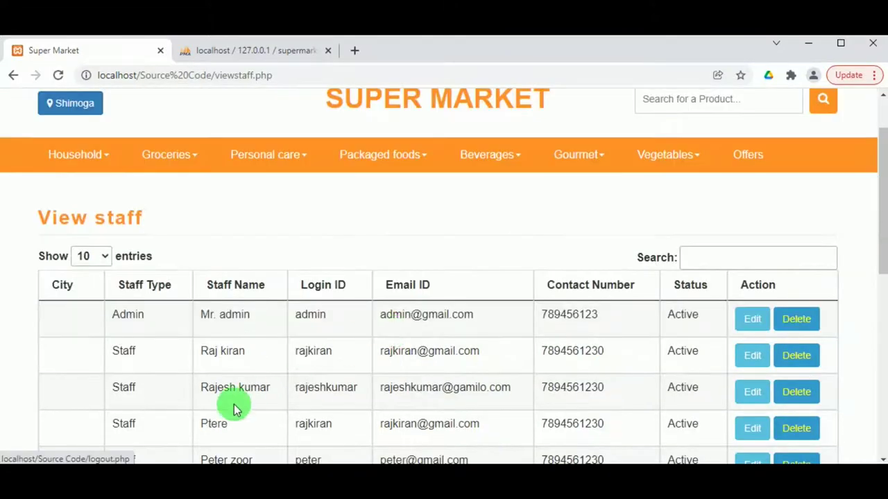
scroll(234, 407, "down", 2)
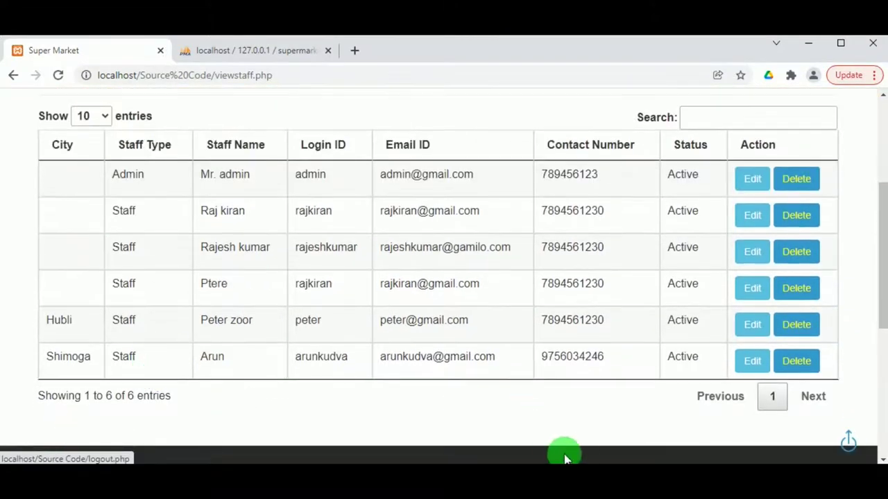
scroll(444, 329, "up", 3)
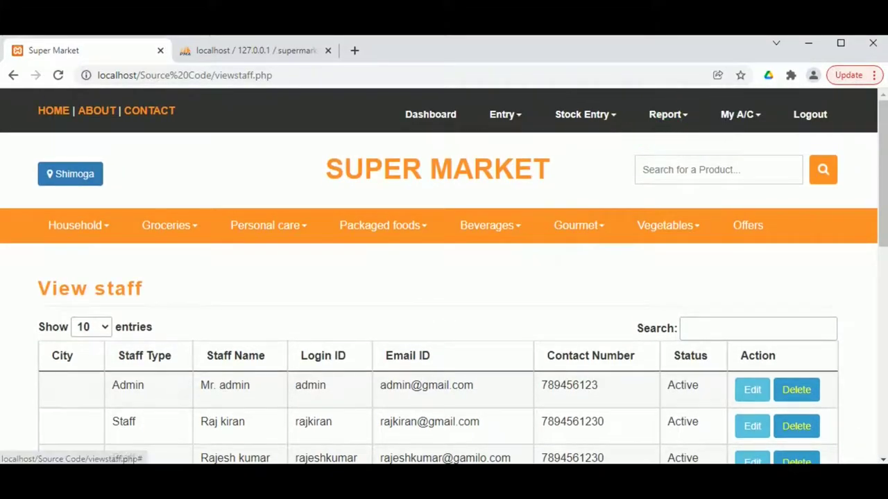
- Open the Add City form and pick Andheri as the city name
left_click(507, 113)
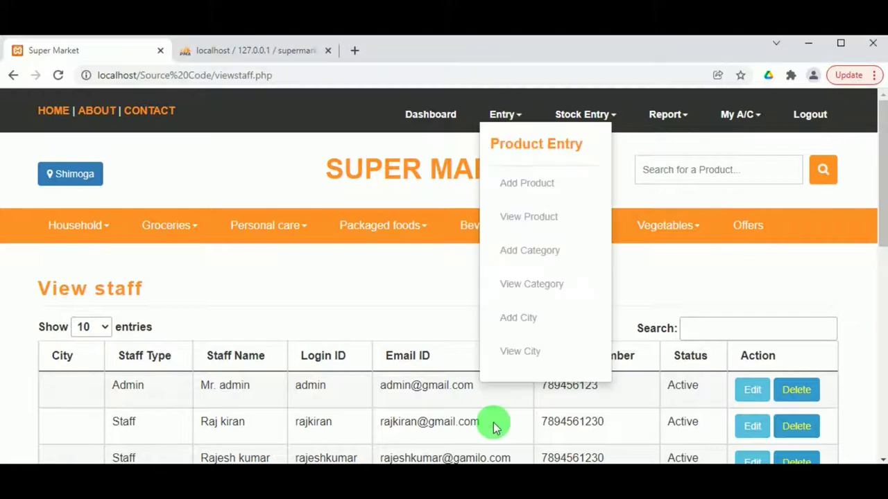
left_click(517, 318)
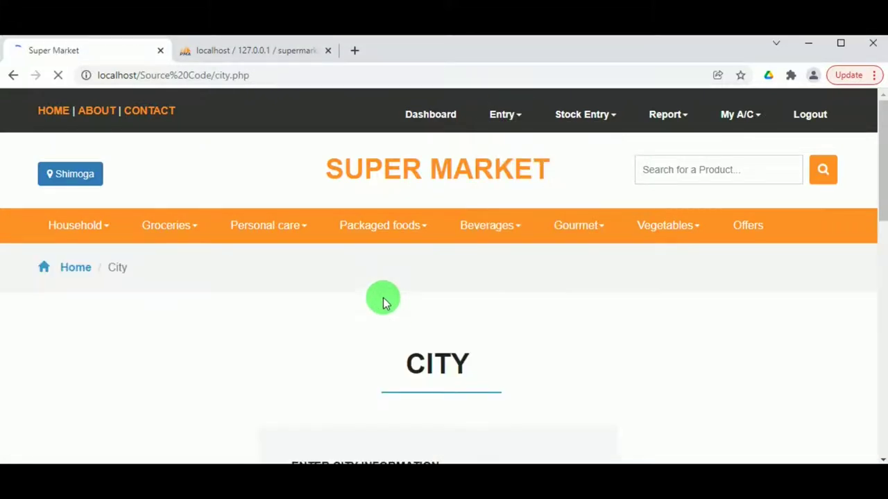
scroll(348, 276, "down", 5)
left_click(353, 184)
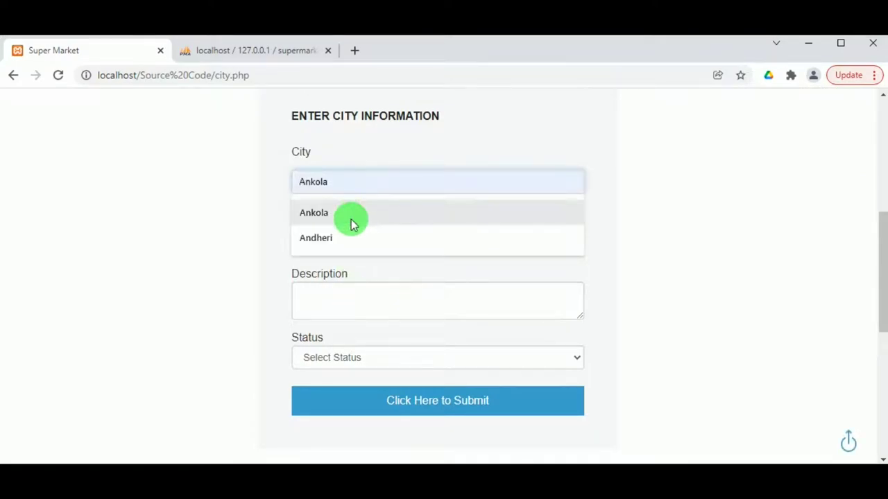
left_click(322, 240)
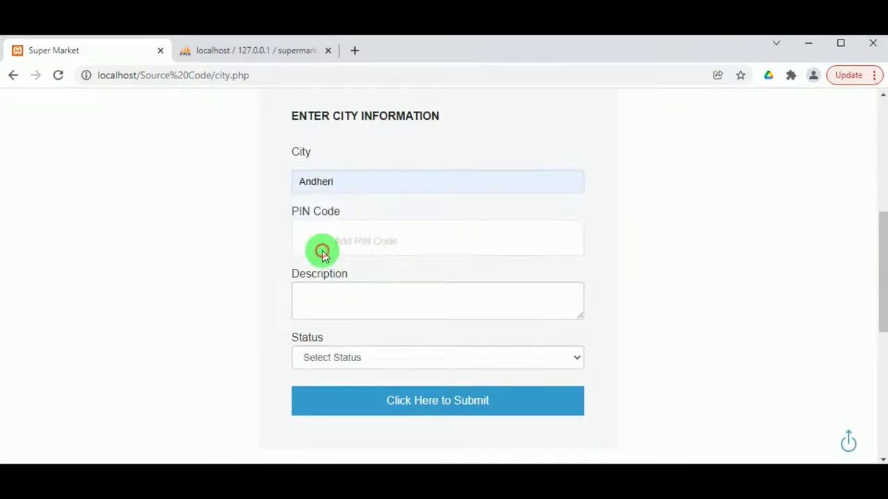
- Add PIN 345666, description Andheri, status Active, and submit the city record
left_click(361, 241)
type("345666")
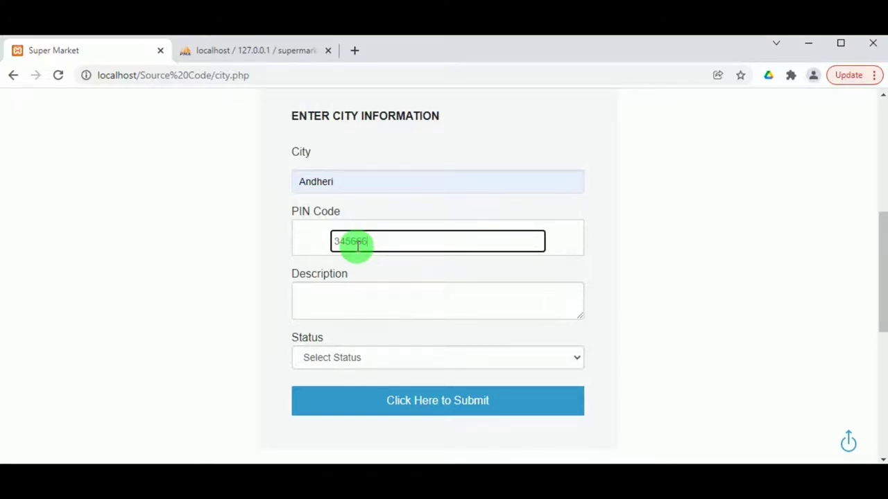
key("Return")
left_click(341, 300)
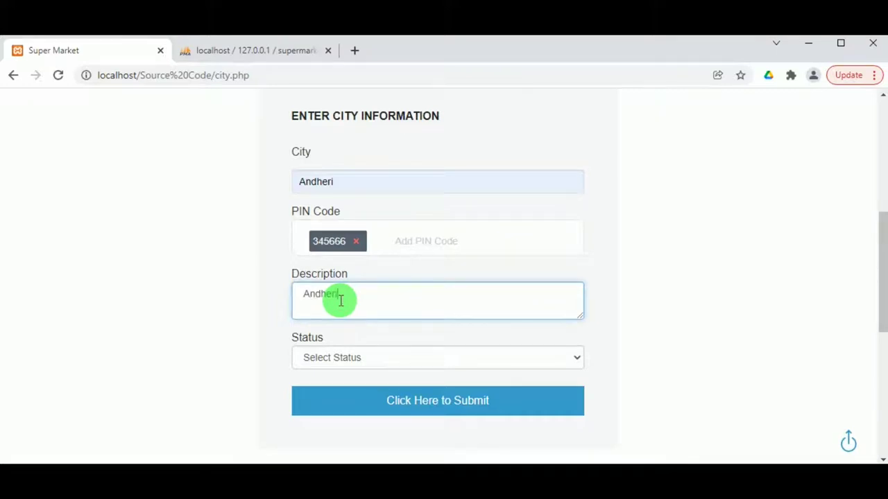
left_click(332, 357)
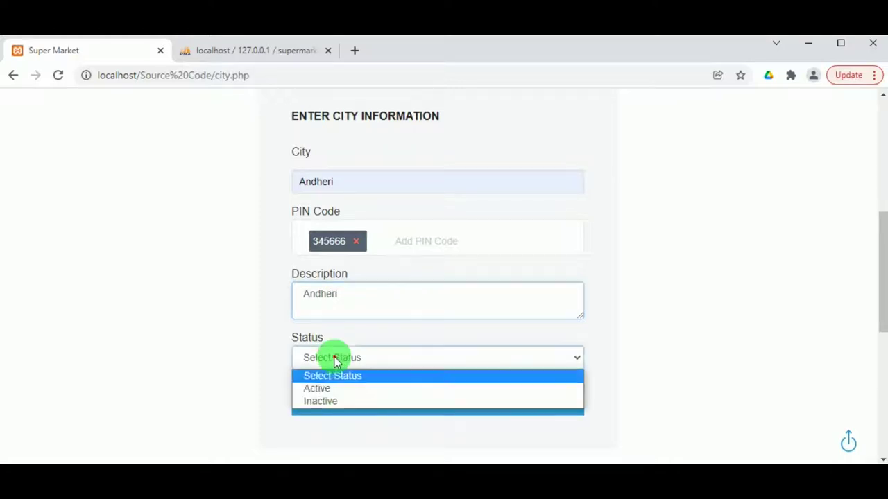
left_click(337, 390)
left_click(437, 400)
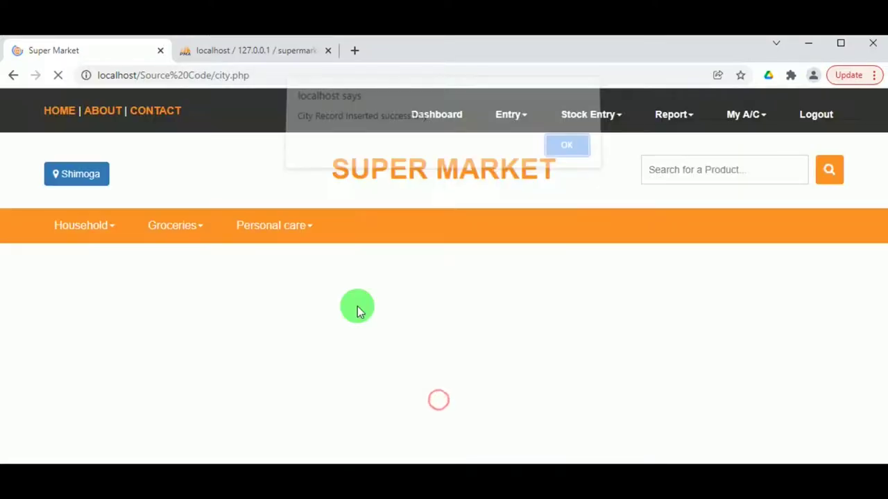
left_click(548, 165)
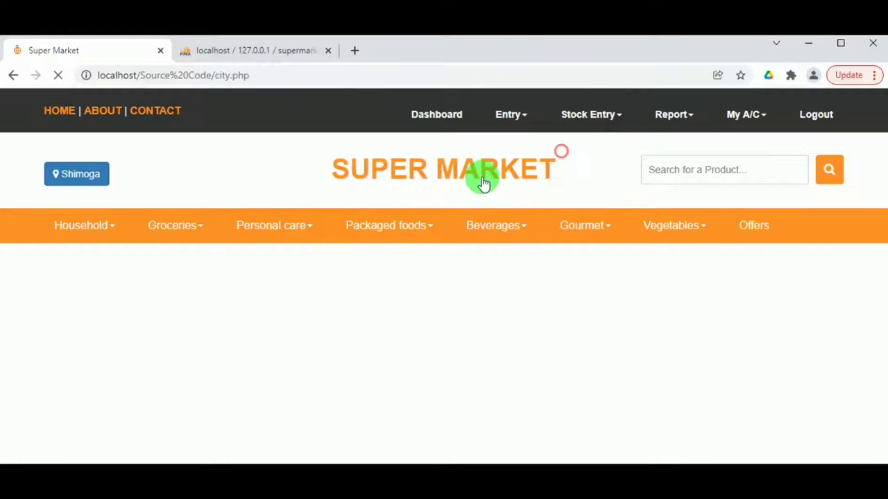
scroll(446, 352, "down", 5)
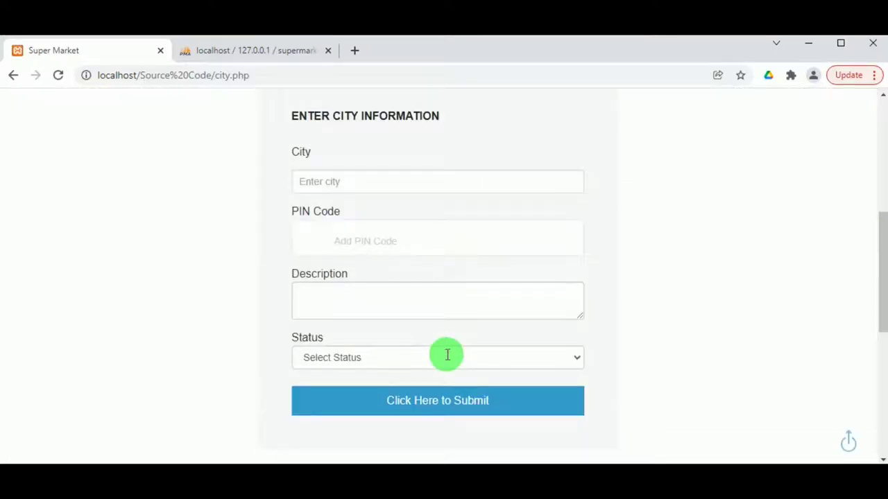
scroll(446, 355, "up", 5)
- Check the View City list for the Andheri row with PIN 345666
left_click(49, 175)
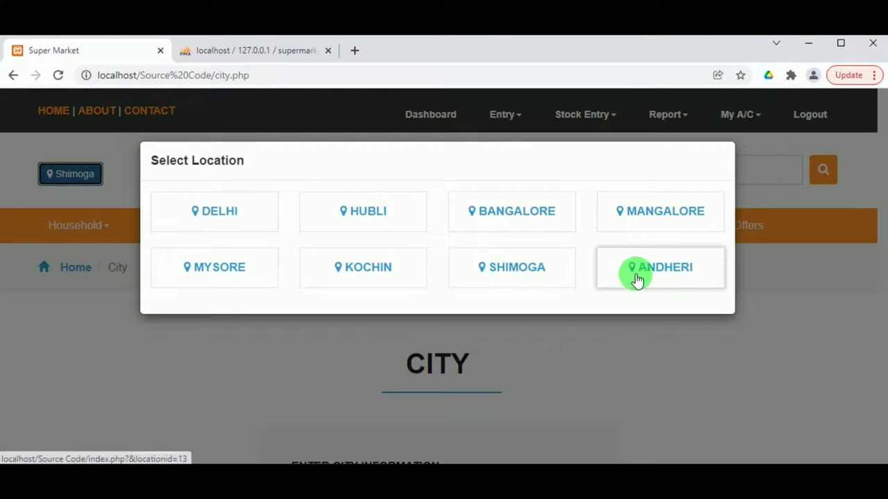
left_click(590, 371)
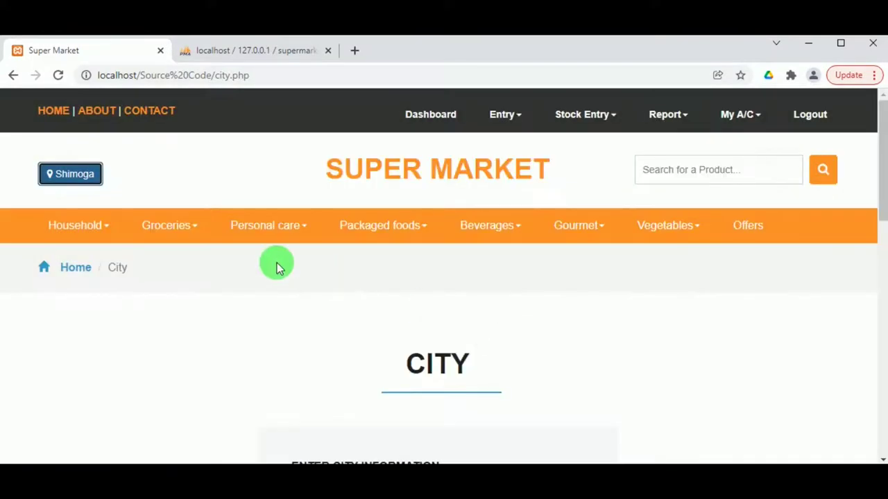
left_click(515, 117)
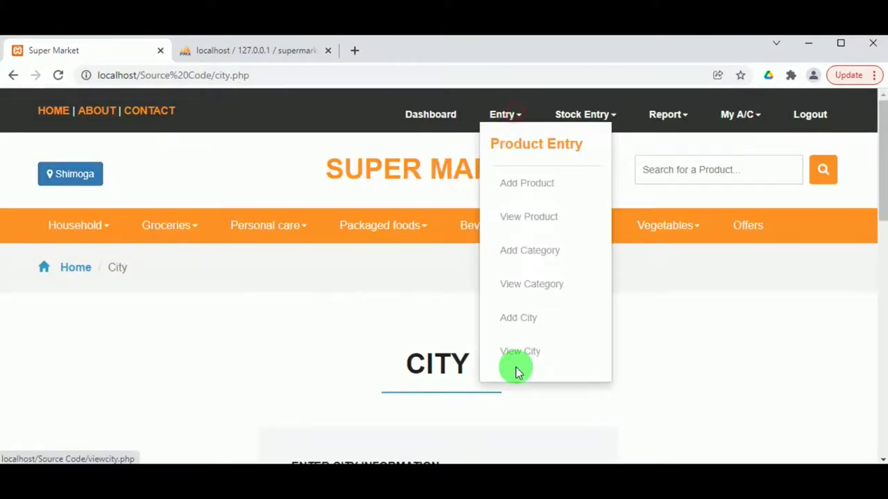
left_click(513, 353)
scroll(429, 347, "down", 2)
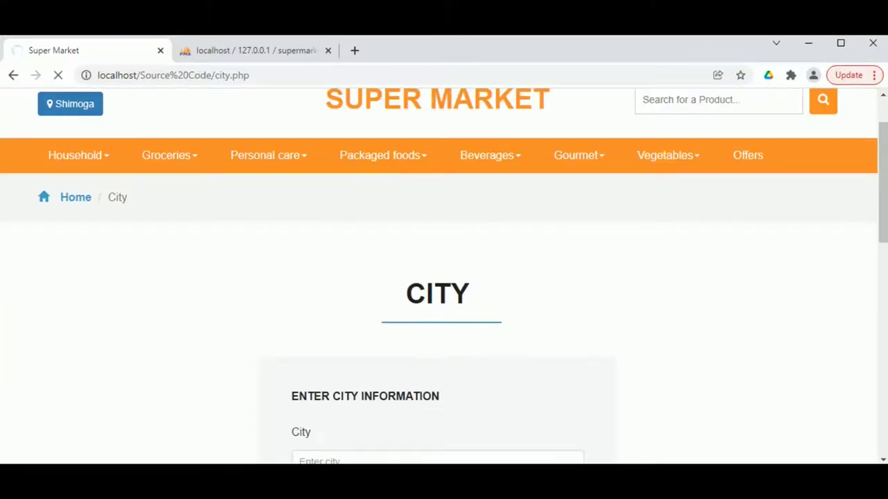
scroll(326, 399, "down", 3)
scroll(326, 398, "down", 2)
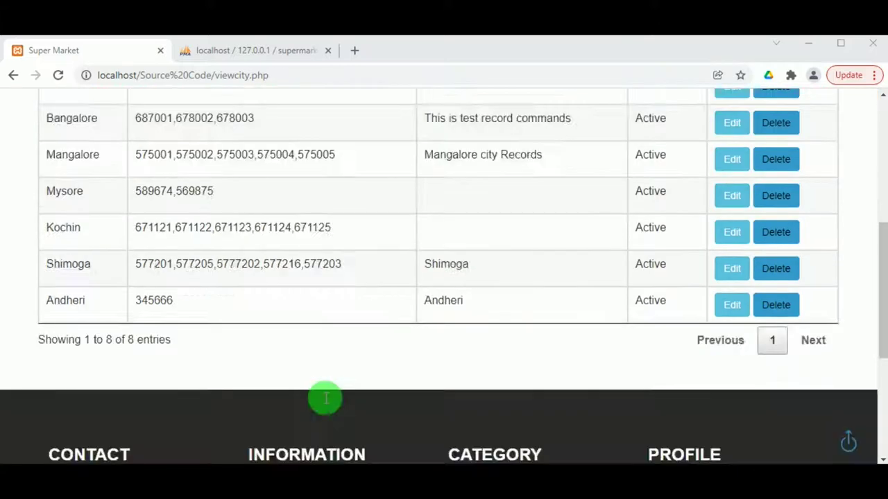
scroll(203, 411, "up", 5)
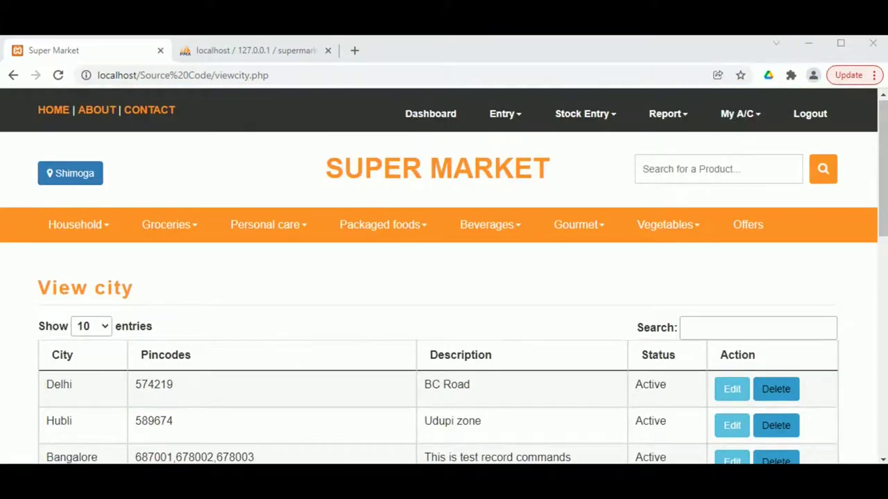
scroll(444, 277, "down", 5)
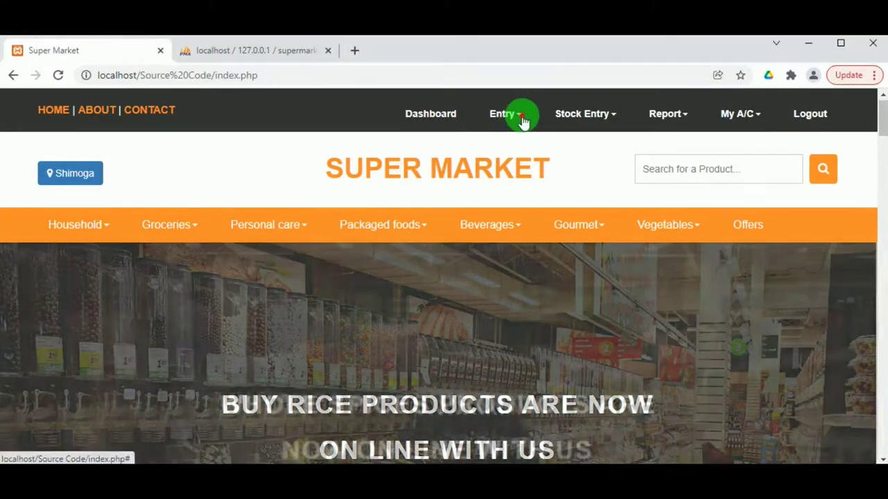
- Open the Add Category form and set the main category to Households
left_click(516, 116)
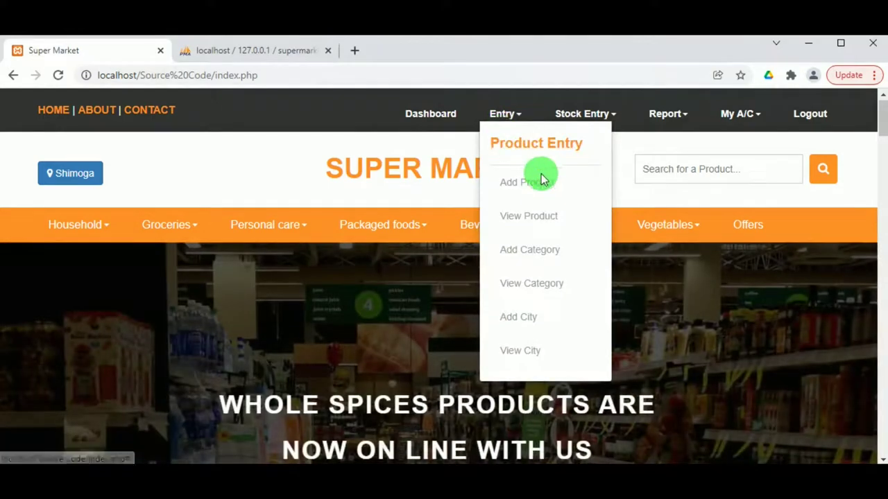
left_click(519, 186)
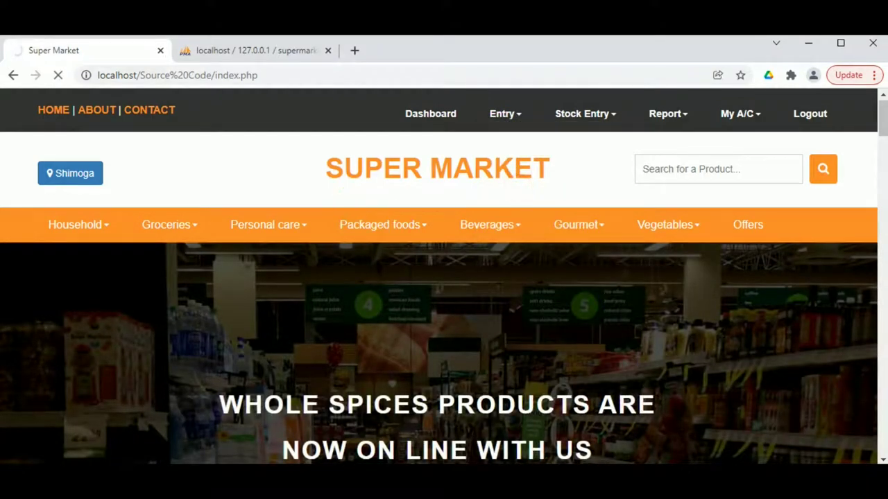
scroll(297, 248, "down", 3)
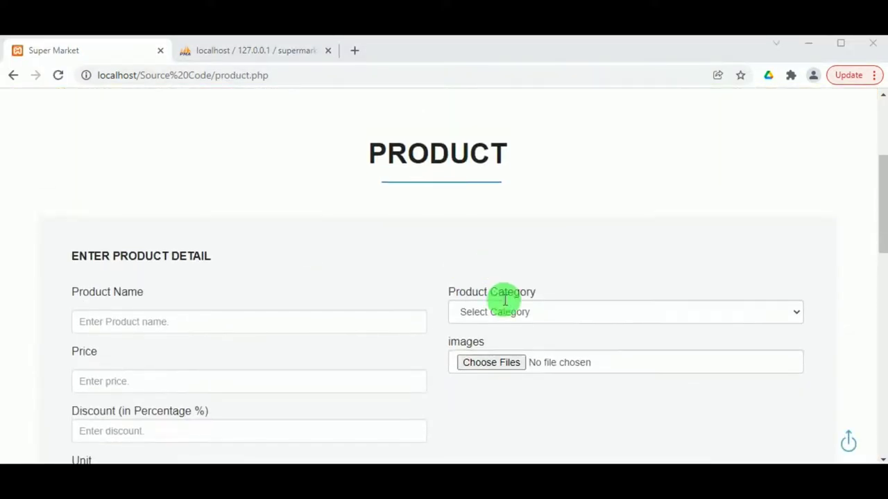
scroll(498, 245, "up", 3)
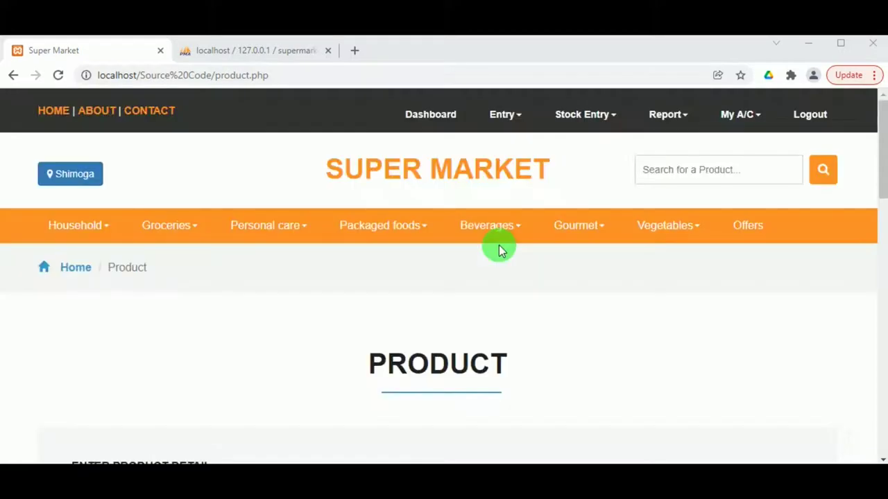
left_click(505, 114)
left_click(541, 251)
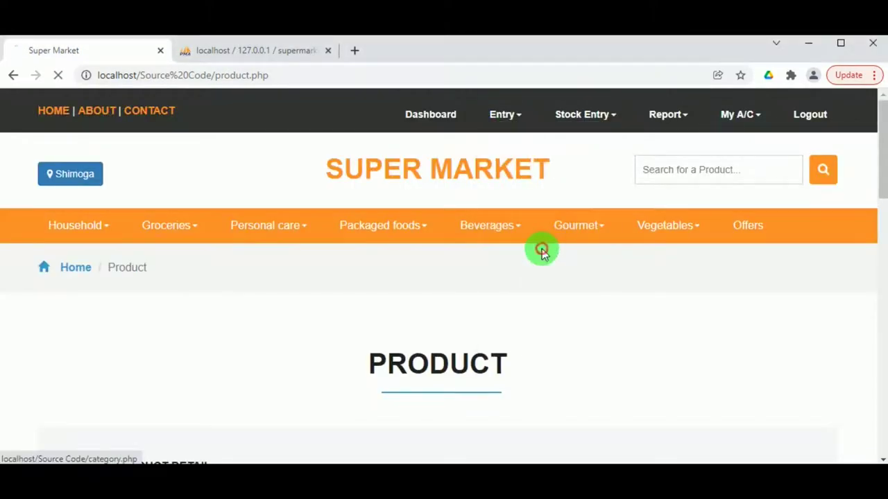
scroll(444, 277, "down", 3)
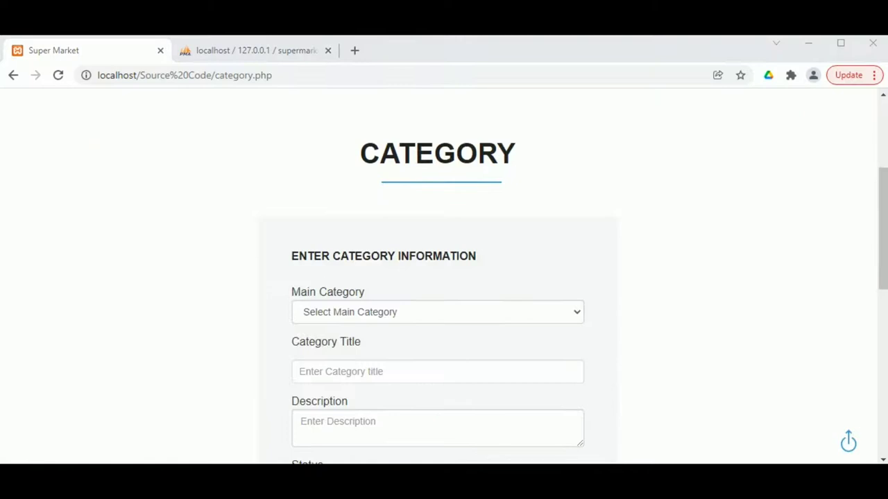
left_click(371, 316)
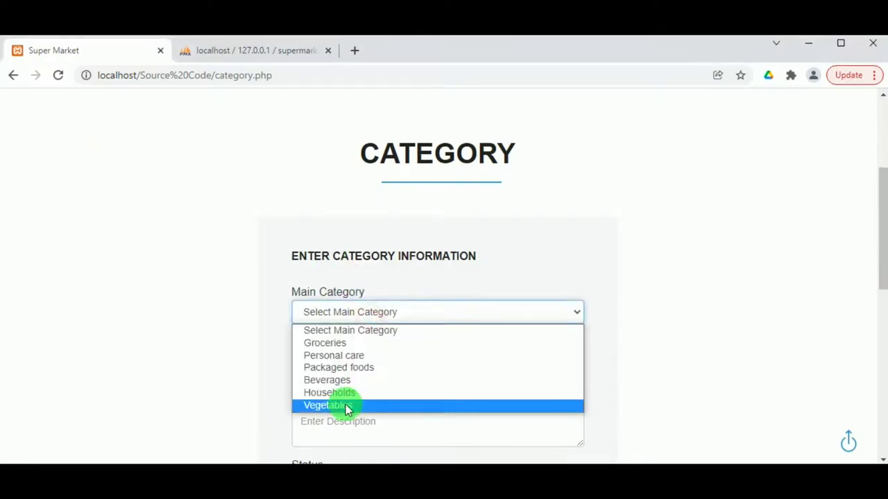
left_click(345, 393)
scroll(332, 368, "down", 4)
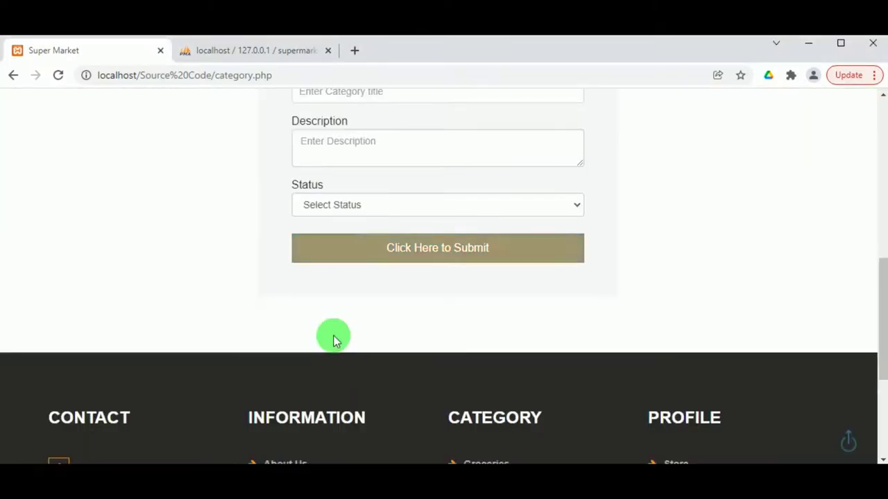
scroll(319, 312, "up", 3)
- Title and describe the category Kitchenwares, set it Active, and save it
left_click(309, 306)
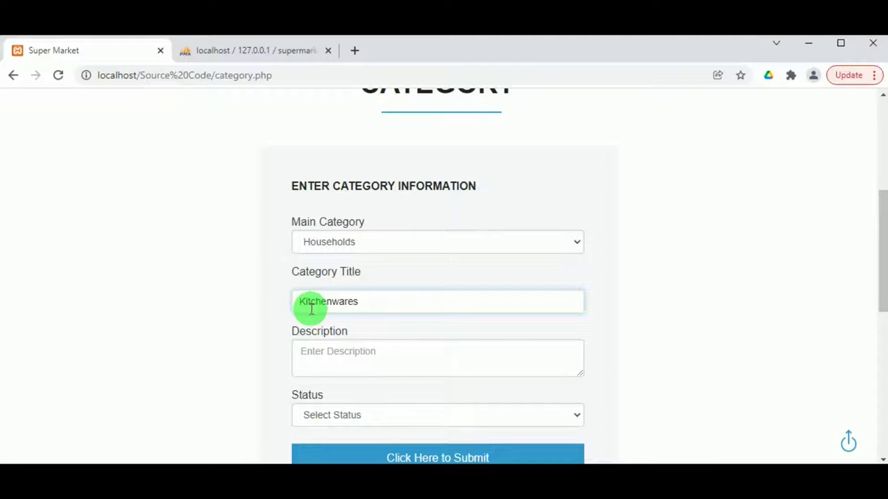
left_click_drag(364, 308, 292, 309)
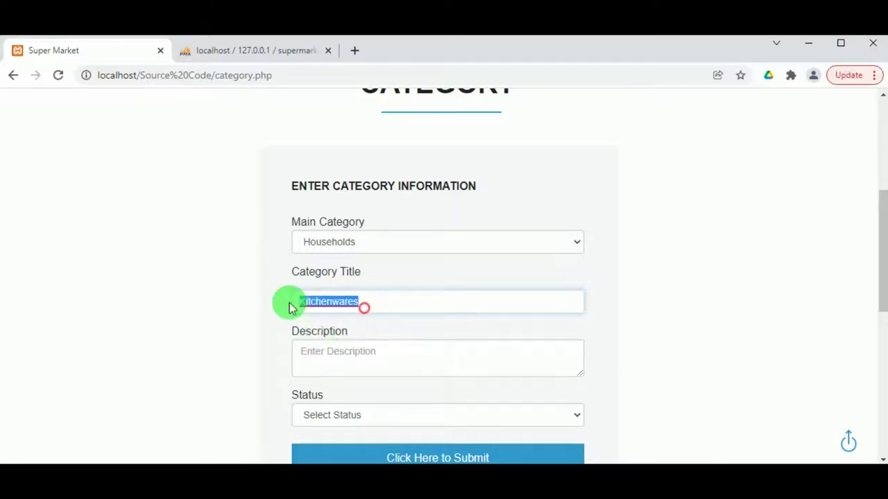
left_click(310, 361)
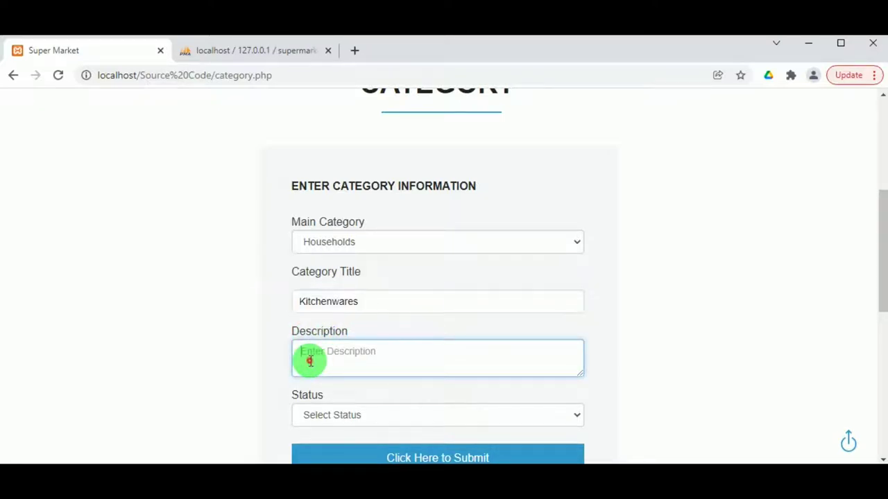
scroll(310, 361, "down", 1)
left_click(324, 344)
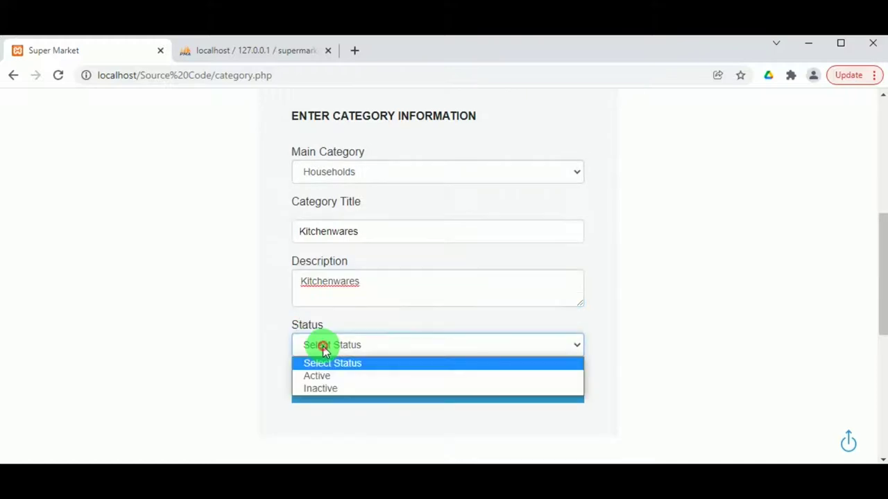
left_click(325, 376)
left_click(420, 394)
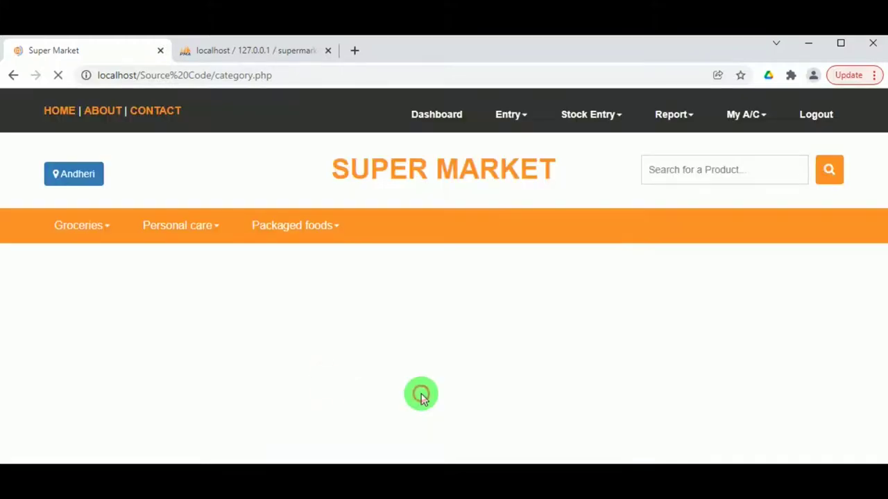
- Start a product named Idli cooker set in category Households -> Kitchenwares
left_click(578, 154)
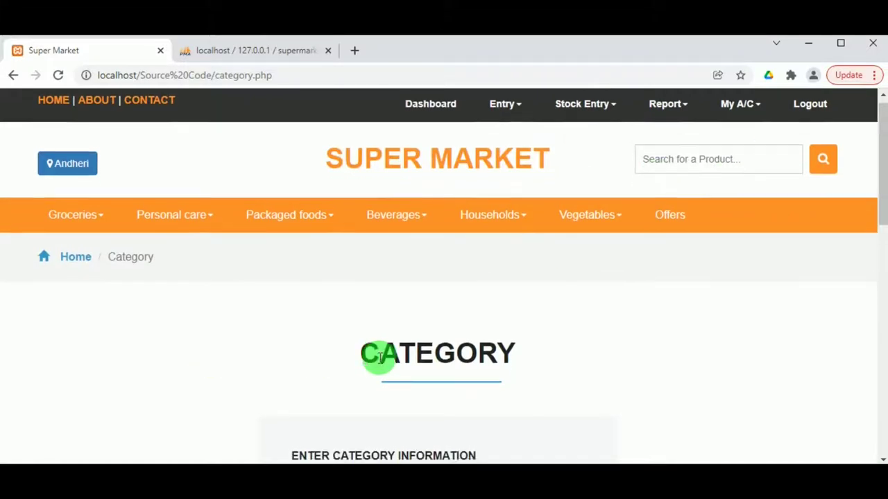
left_click(500, 116)
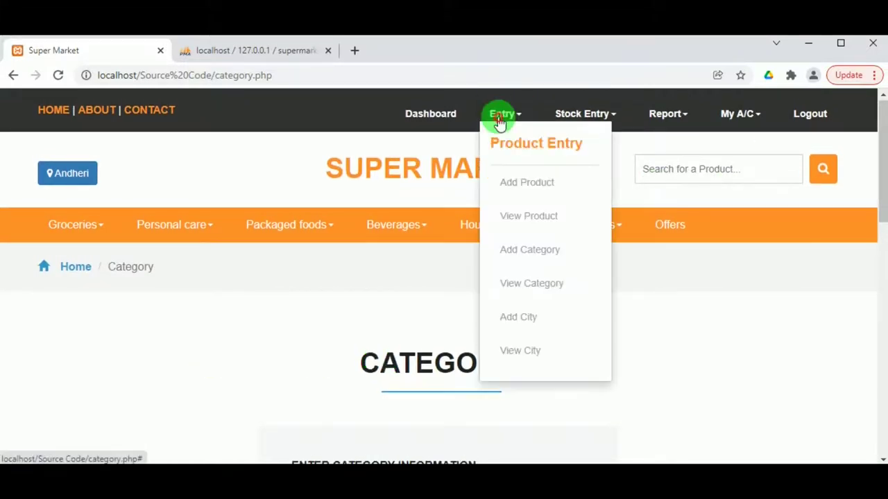
left_click(521, 183)
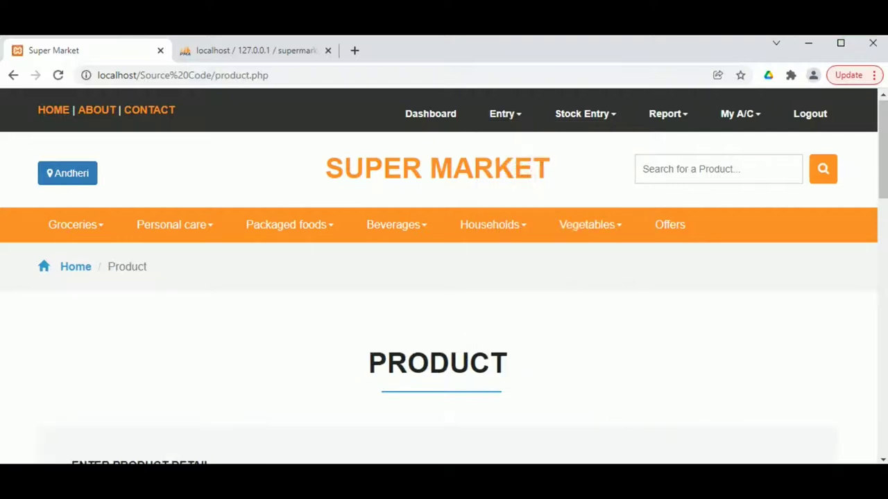
scroll(103, 361, "down", 3)
left_click(118, 318)
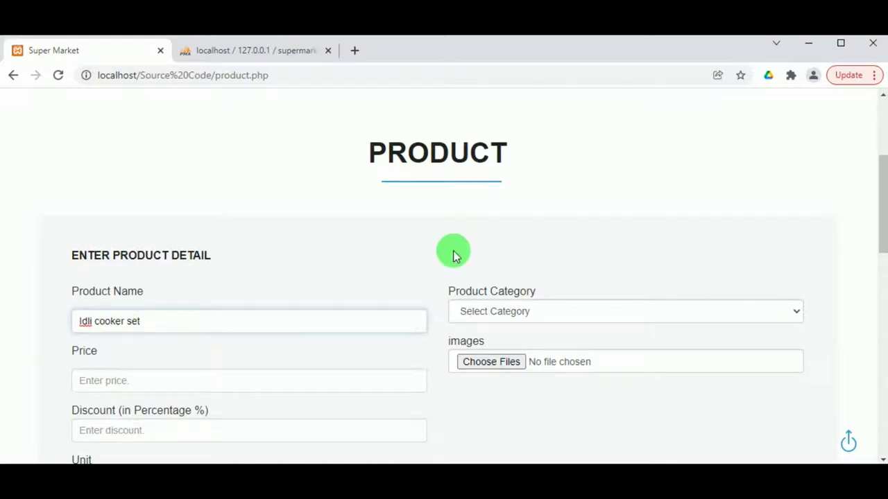
left_click(521, 310)
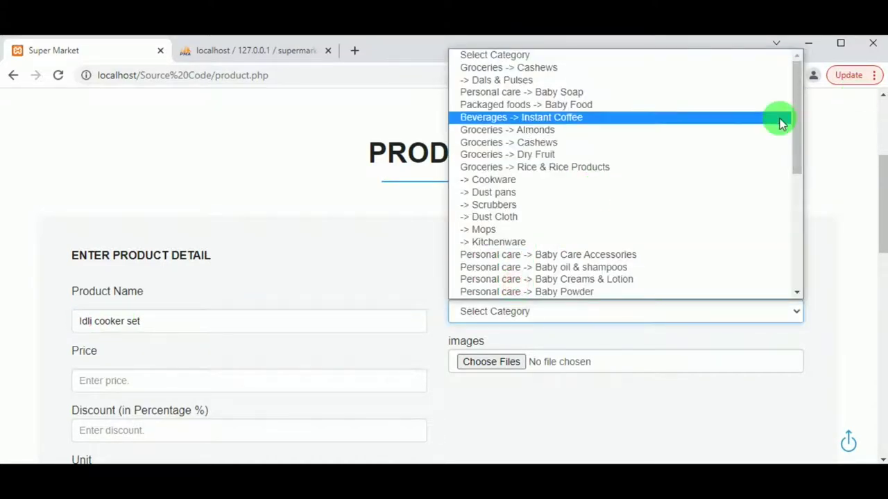
left_click_drag(798, 136, 636, 310)
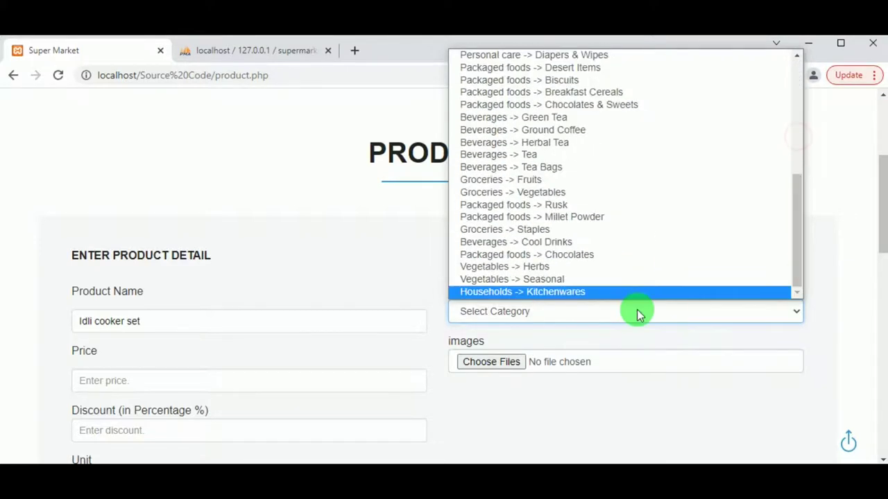
left_click(541, 292)
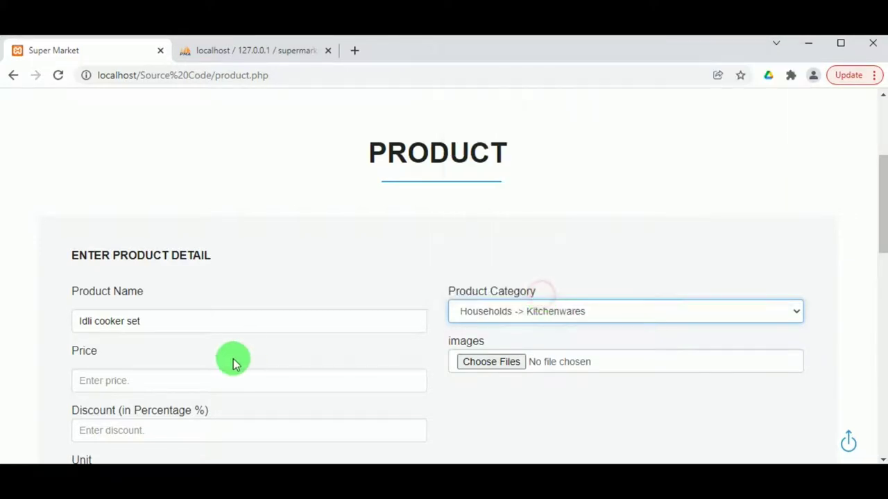
scroll(230, 361, "up", 2)
scroll(224, 348, "down", 4)
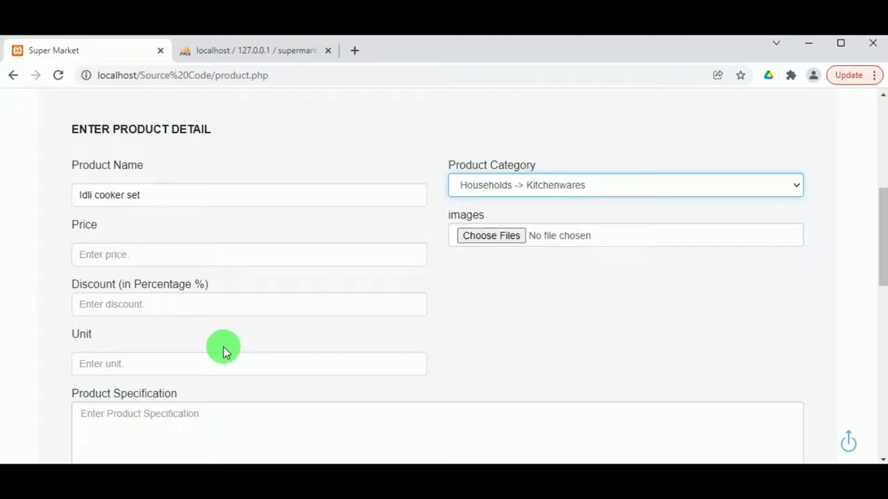
scroll(209, 318, "down", 5)
scroll(164, 236, "up", 3)
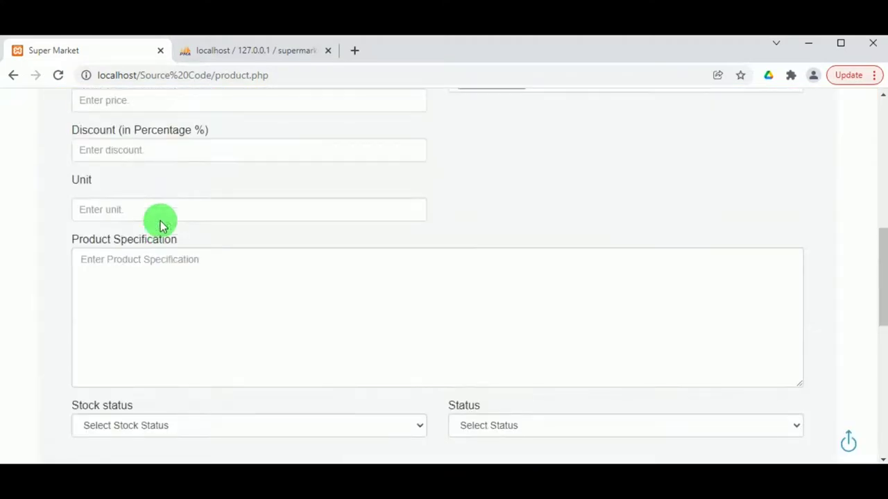
- Enter price 2000 and pick the hh5 image in the file picker
left_click(160, 108)
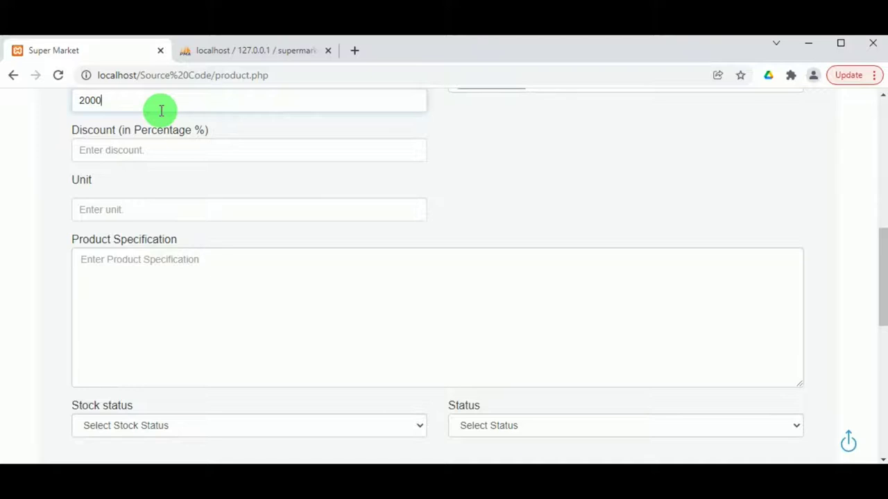
scroll(232, 122, "up", 3)
left_click(498, 294)
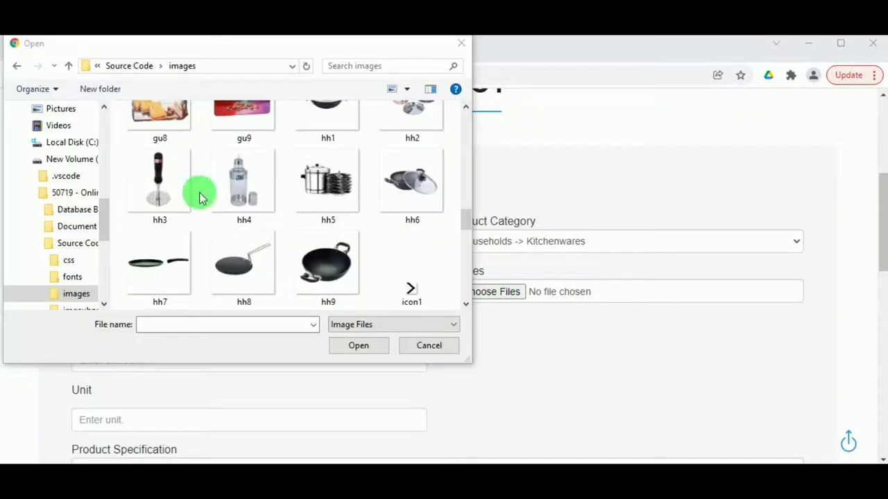
left_click(328, 181)
- Attach the hh5 image and enter discount 20% and unit 10
left_click(358, 344)
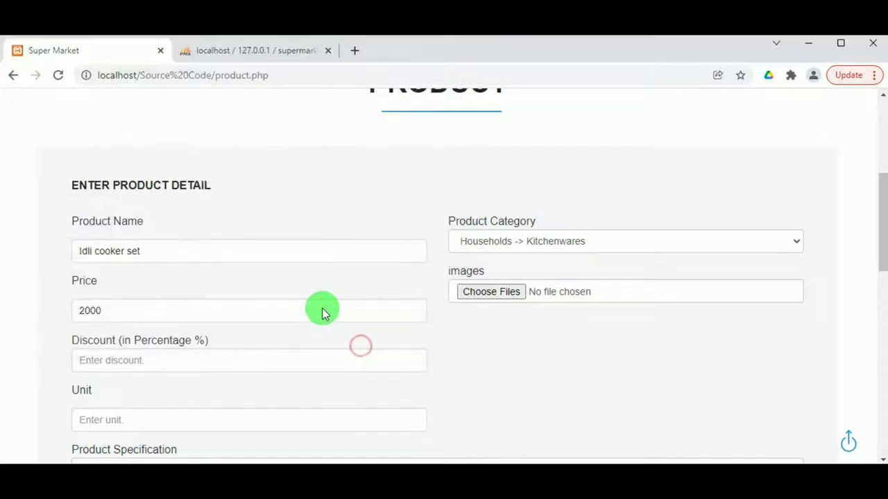
scroll(171, 312, "down", 1)
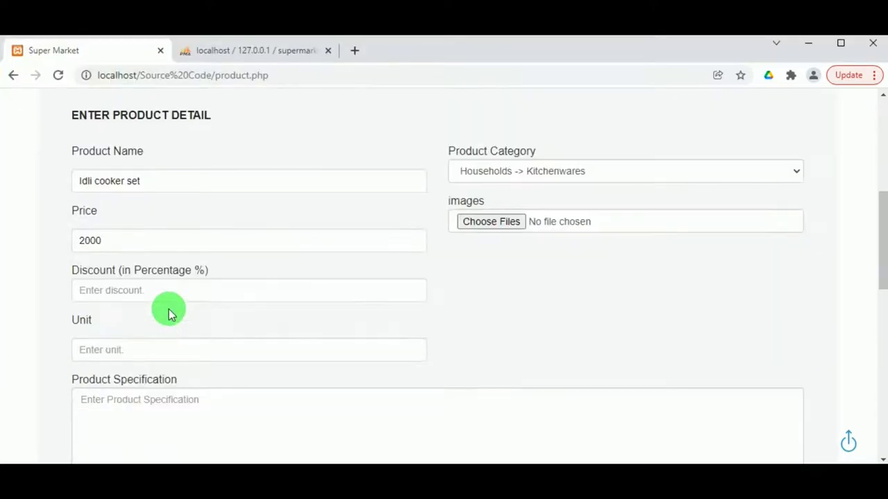
left_click(153, 295)
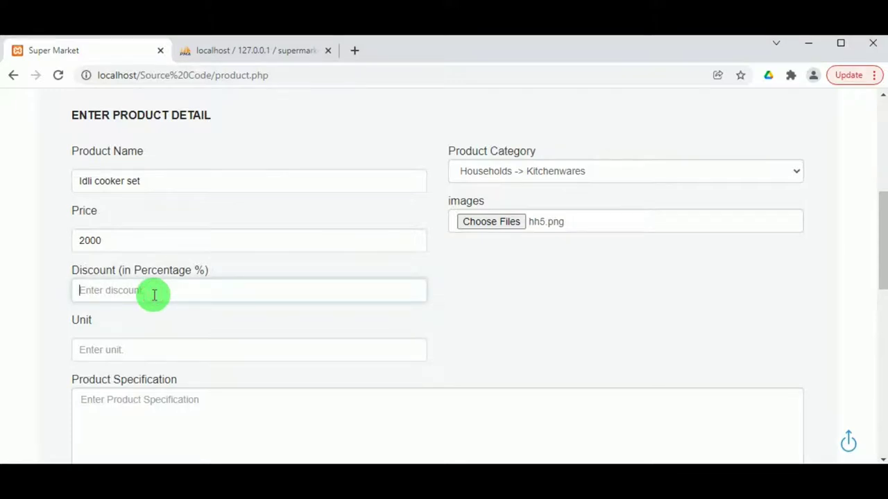
left_click(100, 346)
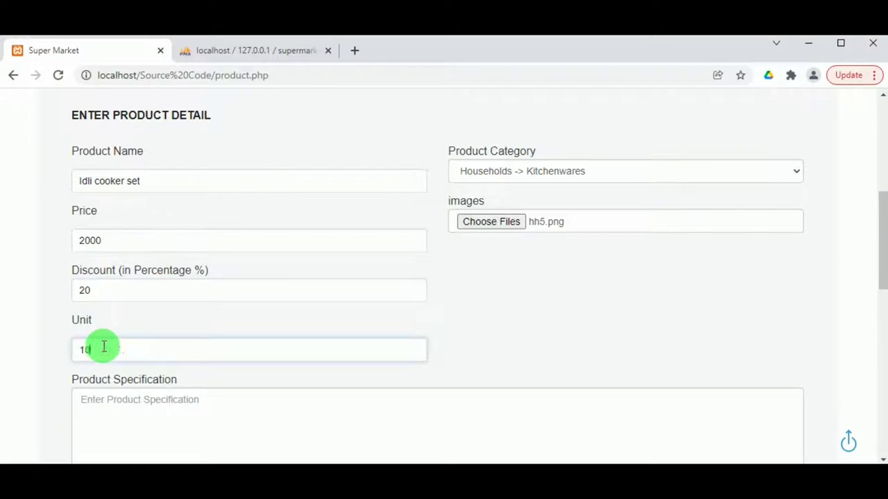
type("10")
scroll(107, 347, "down", 2)
- Write the product specification
left_click(111, 285)
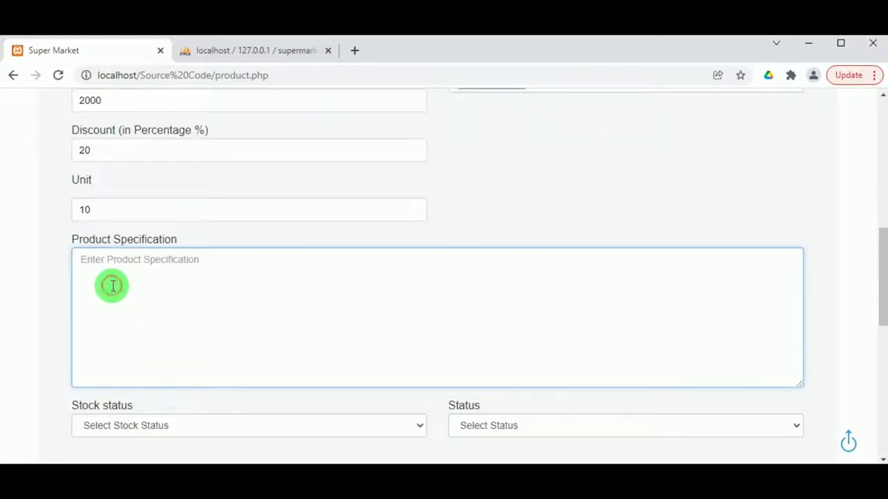
scroll(171, 349, "up", 2)
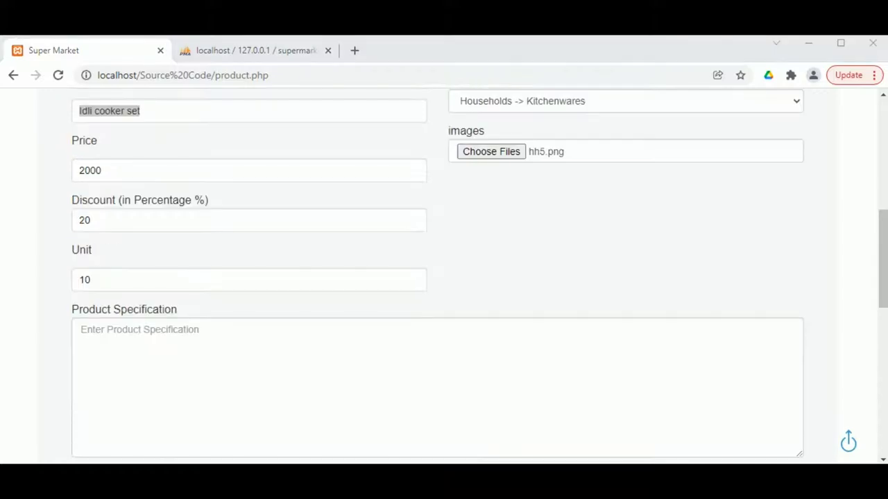
left_click(171, 349)
scroll(168, 399, "down", 1)
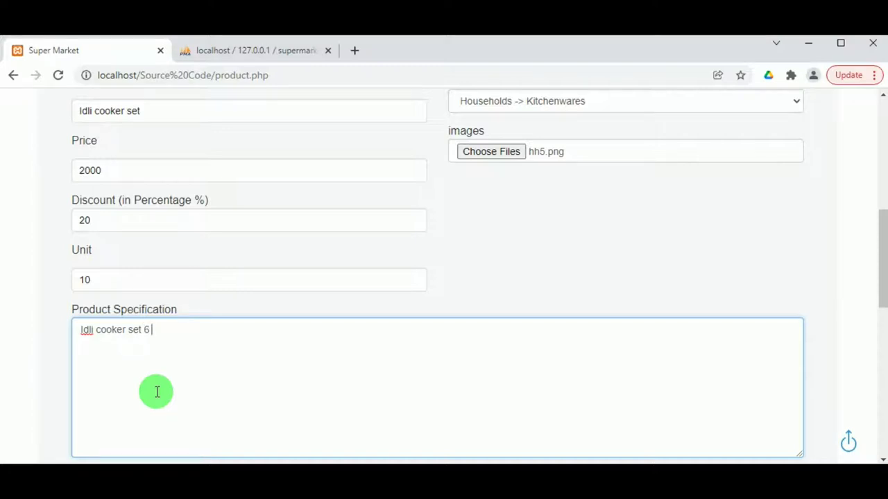
scroll(209, 382, "up", 1)
scroll(220, 376, "down", 2)
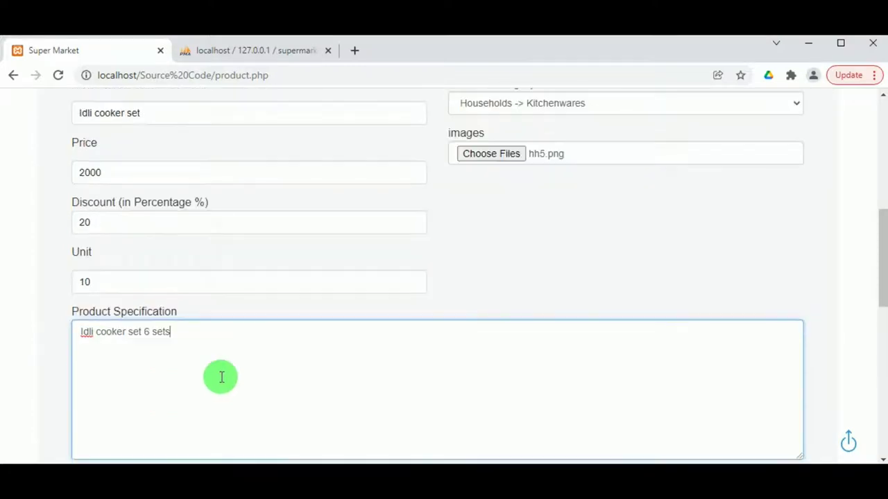
scroll(244, 373, "down", 1)
scroll(243, 370, "up", 1)
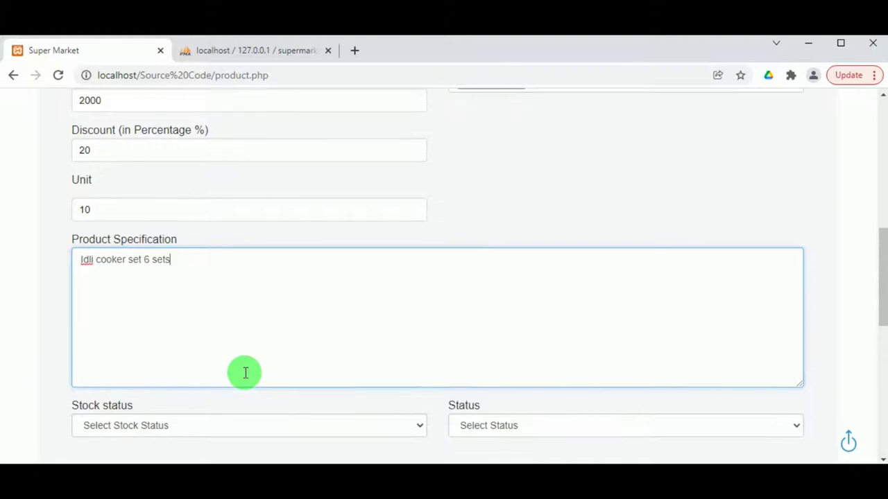
scroll(243, 370, "down", 3)
scroll(229, 347, "up", 1)
- Set stock status Available and status Active, save, and dismiss the confirmation
left_click(206, 295)
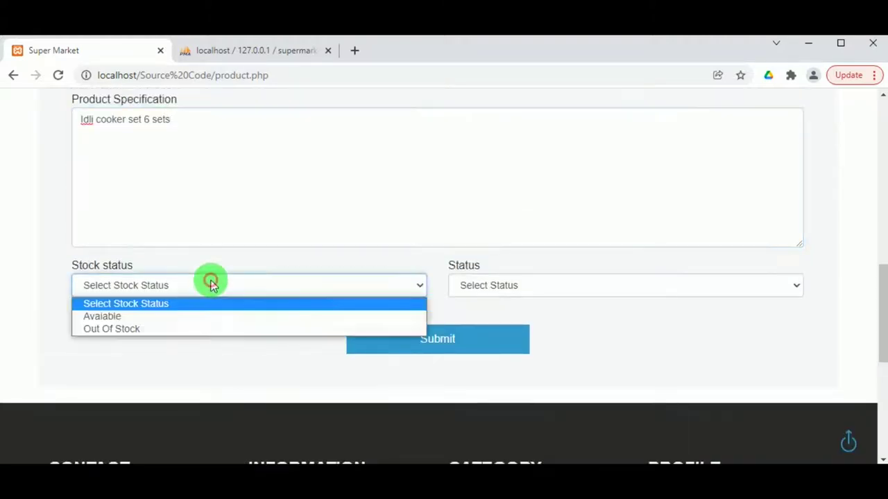
left_click(194, 319)
left_click(541, 291)
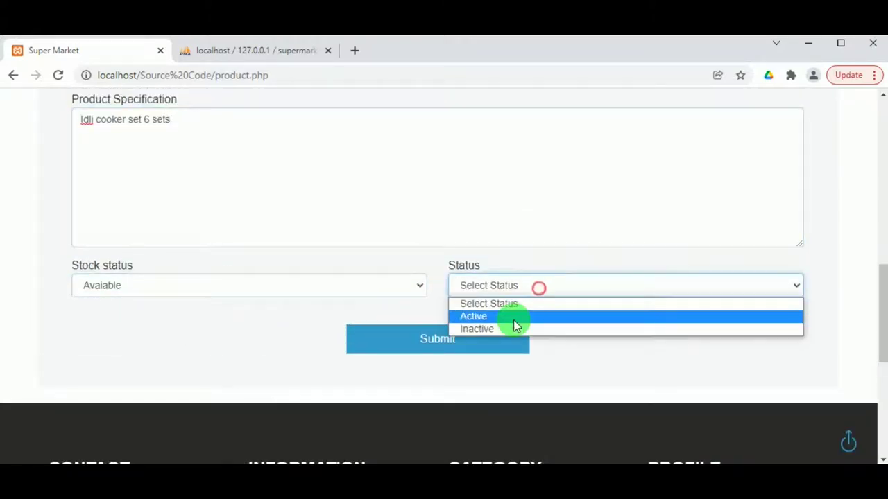
left_click(514, 318)
left_click(431, 342)
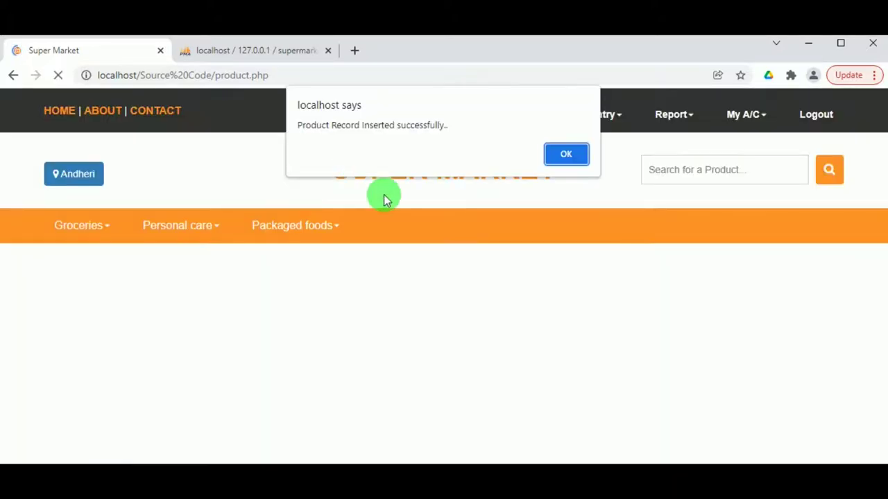
left_click(564, 154)
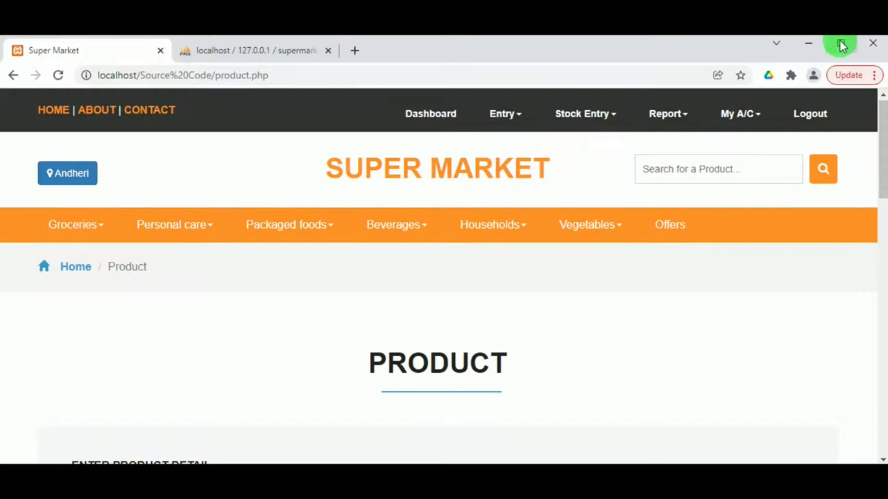
- Open View Product and go to page 2, where Idli cooker set is listed
left_click(527, 118)
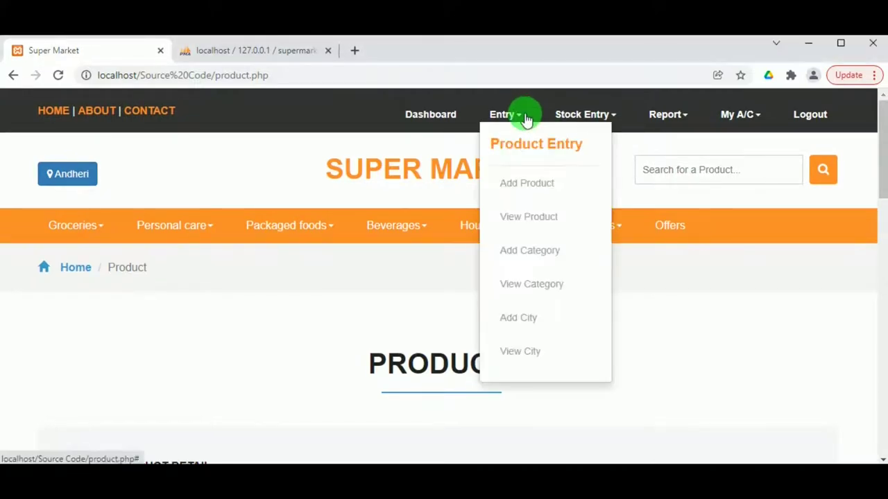
left_click(520, 217)
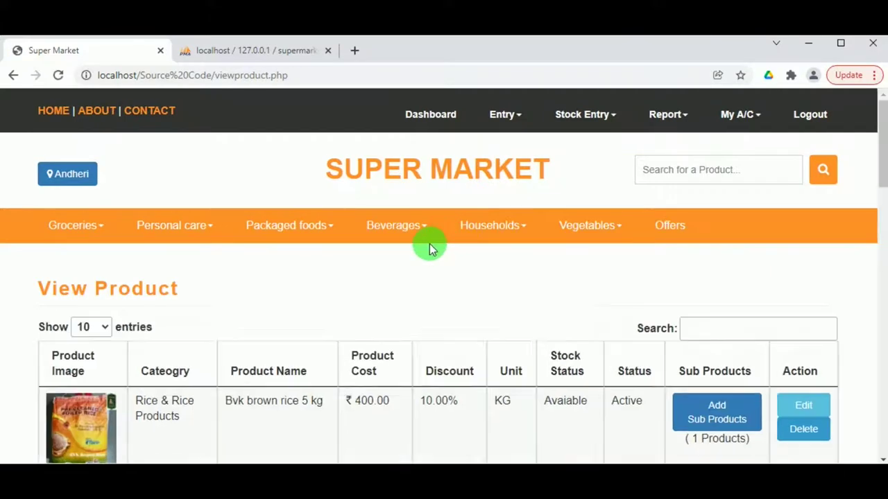
scroll(429, 247, "down", 7)
scroll(326, 284, "up", 2)
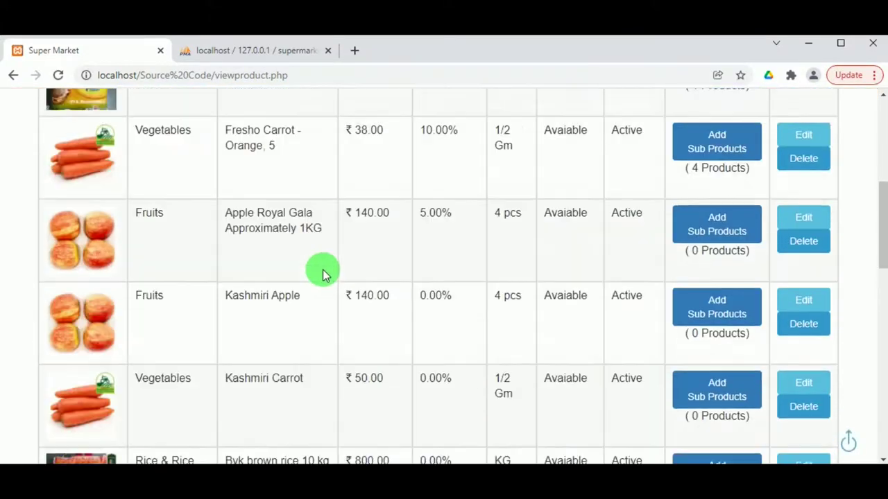
scroll(322, 273, "up", 1)
left_click_drag(880, 174, 852, 316)
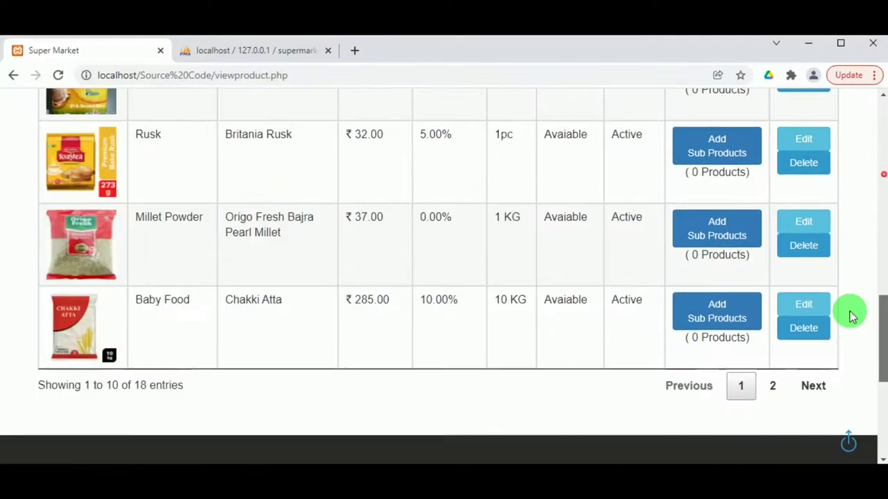
scroll(852, 315, "down", 3)
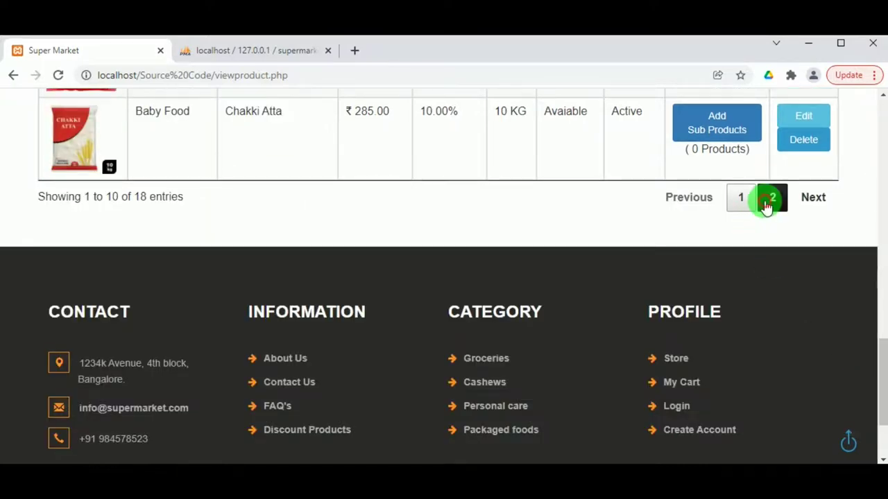
left_click(770, 200)
scroll(476, 192, "up", 3)
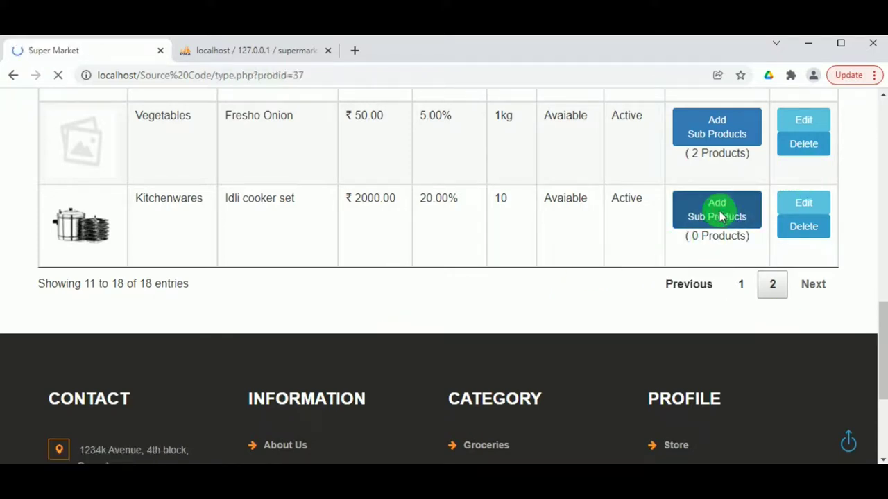
- Scroll down the Idli cooker set Sub Products page
scroll(194, 312, "down", 1)
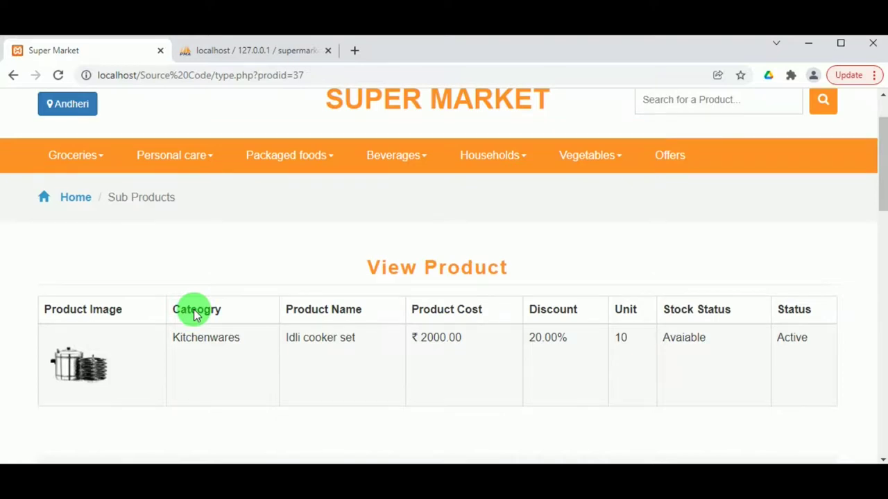
scroll(193, 309, "down", 2)
- Enter unit 10 and colour Silver, and attach hh5.png as the sub product image
scroll(467, 326, "down", 3)
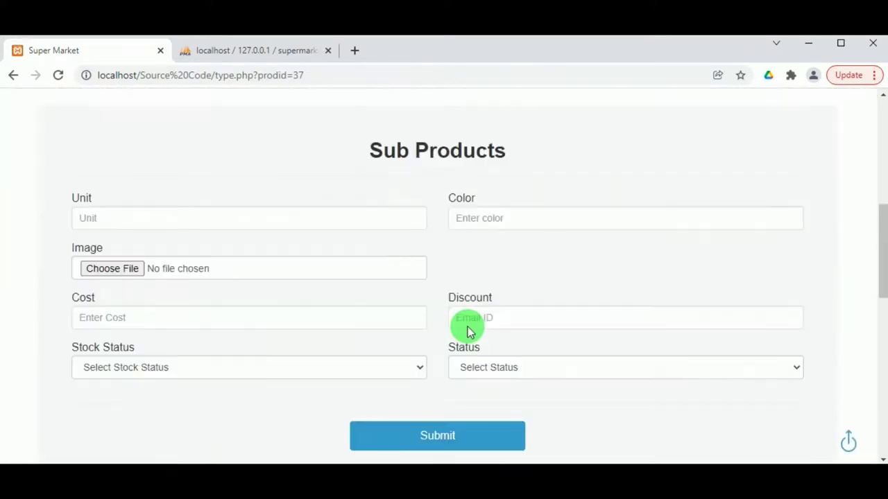
left_click(195, 220)
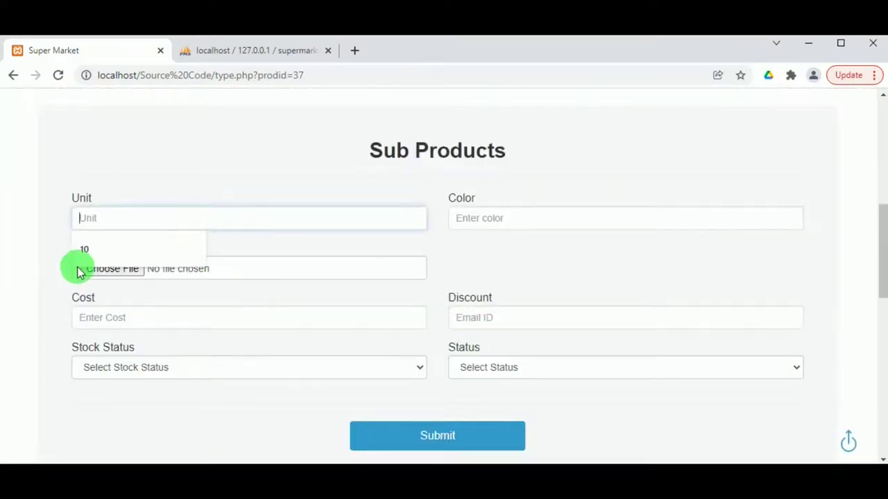
left_click(91, 249)
left_click(478, 218)
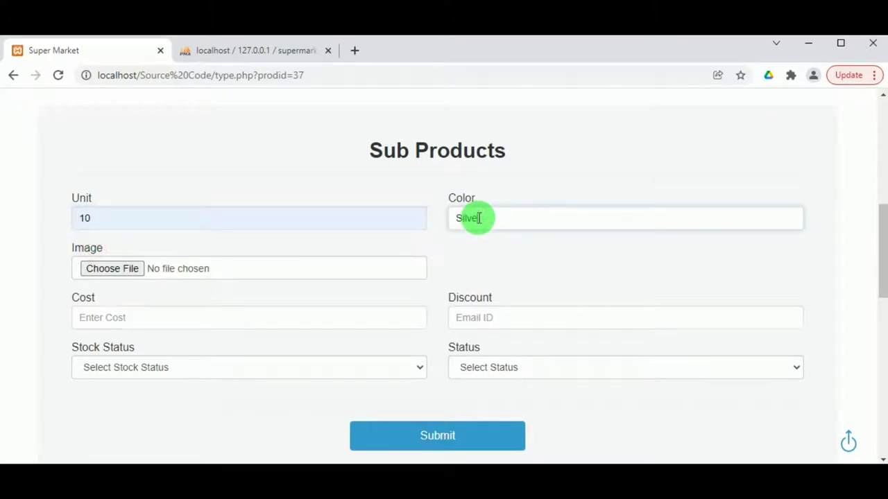
left_click(126, 266)
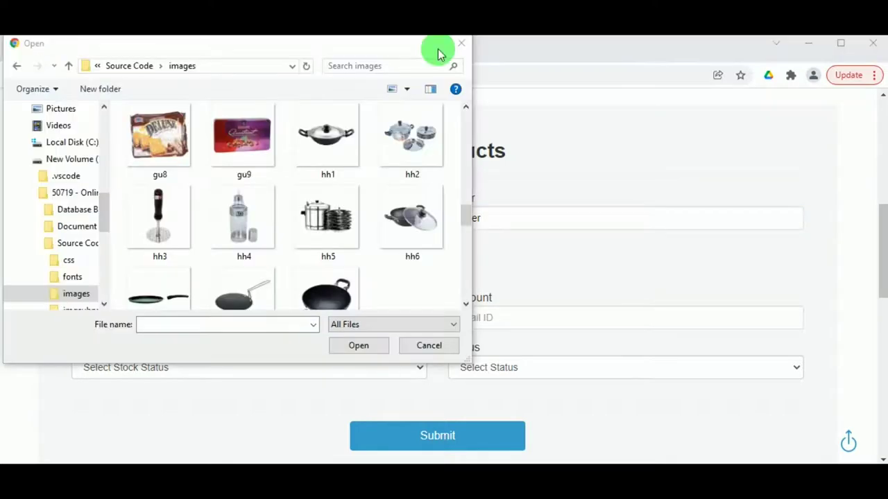
left_click(315, 220)
left_click(357, 343)
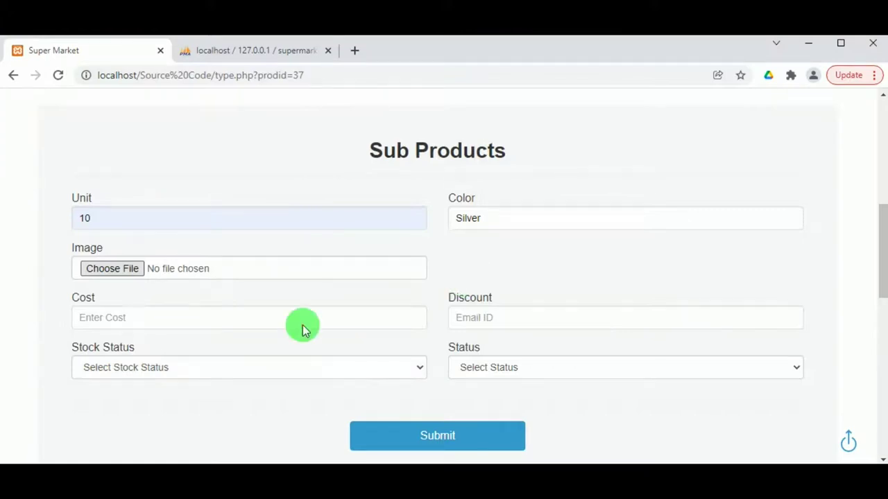
- Set cost 2000, discount 20, stock Available and status Active, then submit the sub product
left_click(139, 319)
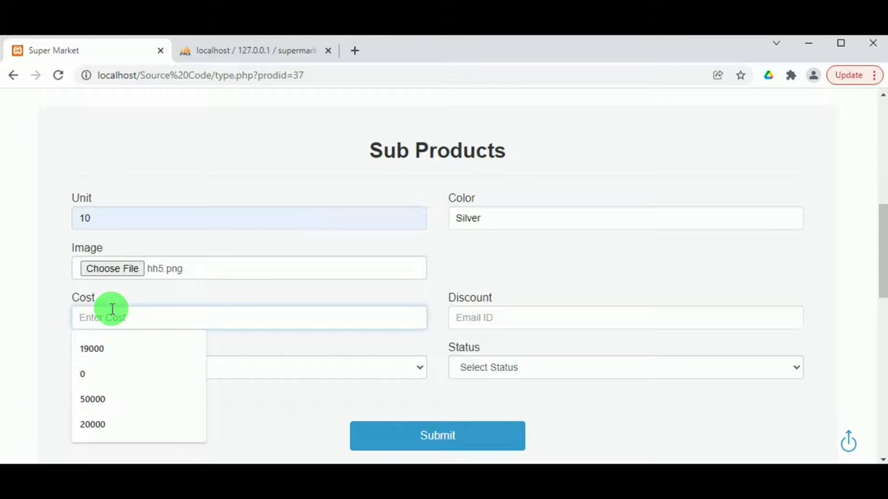
type("2000")
left_click(516, 317)
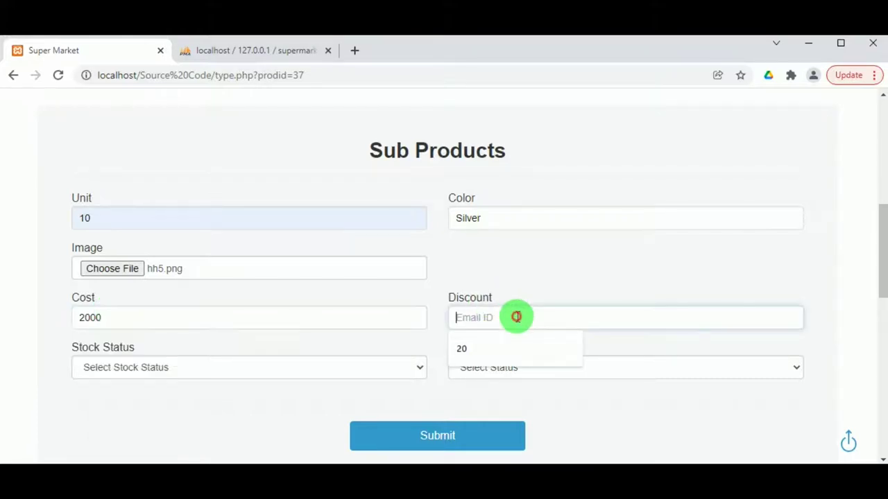
scroll(518, 317, "up", 4)
scroll(509, 317, "down", 4)
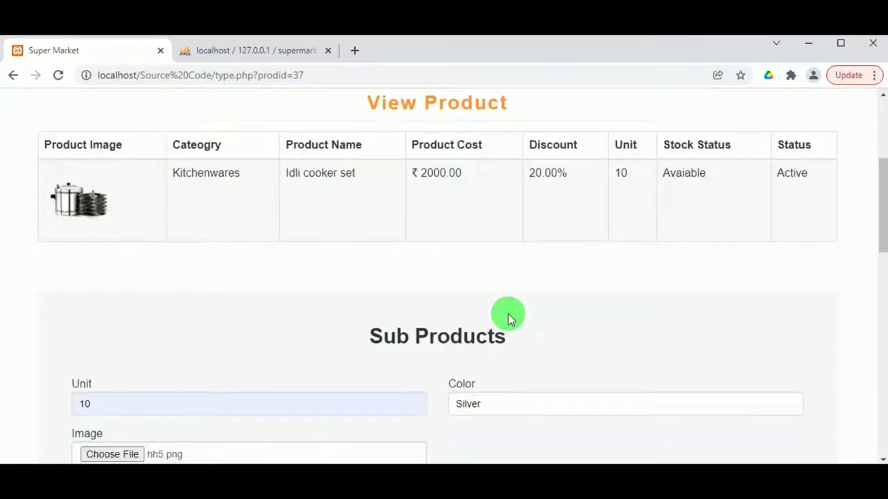
type("20")
left_click(175, 367)
left_click(160, 400)
left_click(541, 362)
left_click(513, 398)
left_click(467, 436)
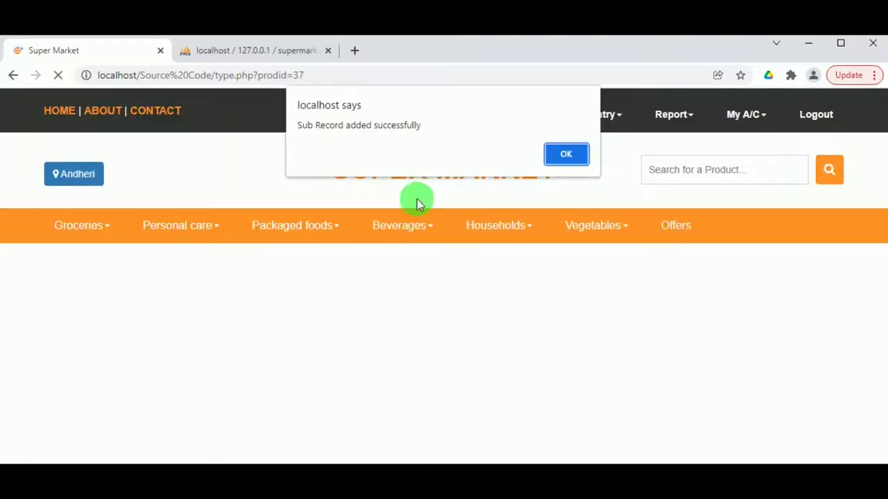
left_click(566, 154)
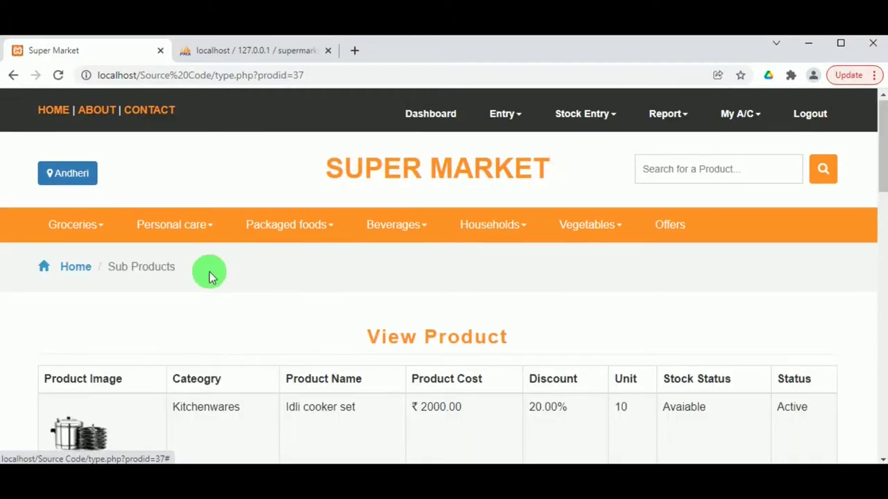
- Open the Idli Cooker Set details from Households > All Households
scroll(409, 358, "down", 3)
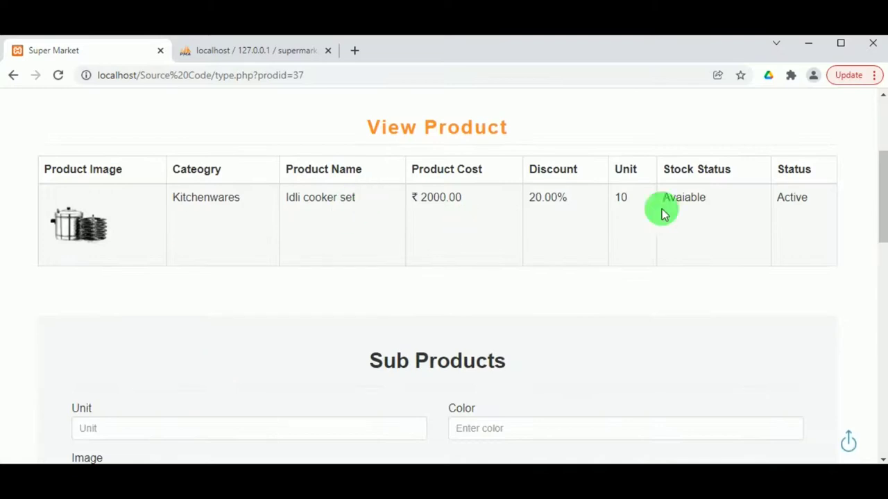
scroll(254, 250, "up", 3)
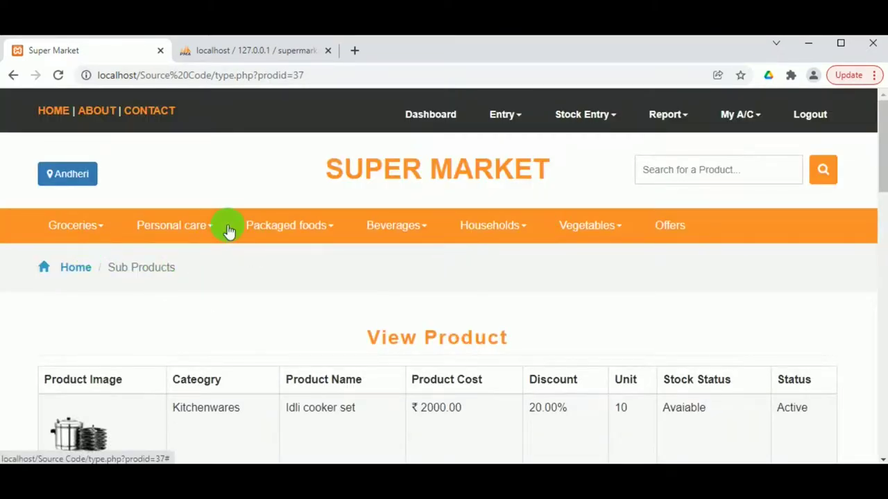
left_click(503, 231)
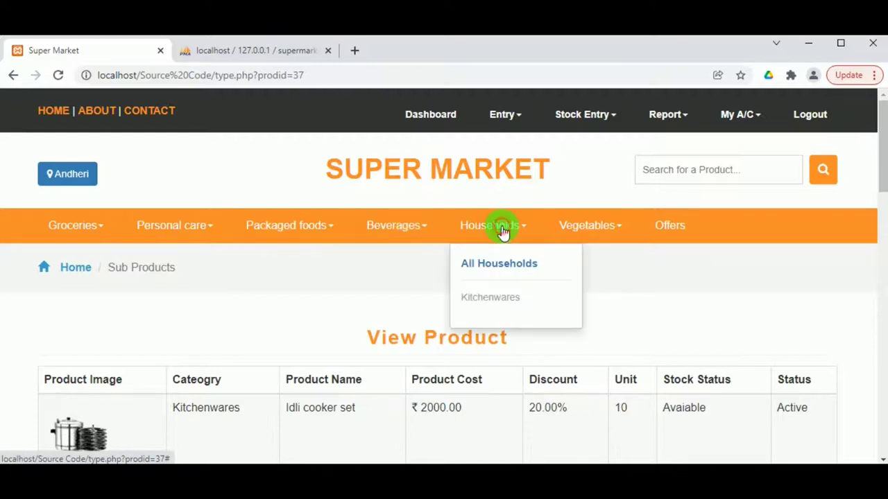
scroll(504, 243, "down", 1)
left_click(499, 197)
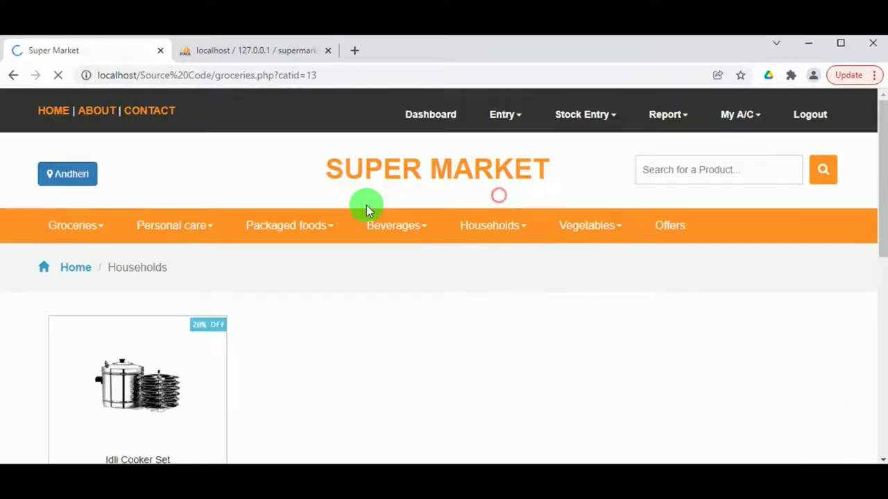
scroll(196, 298, "down", 2)
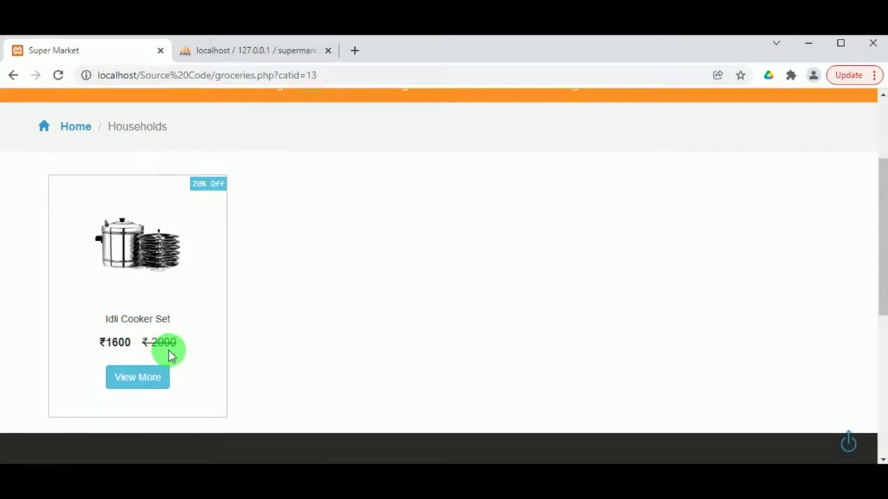
left_click(135, 379)
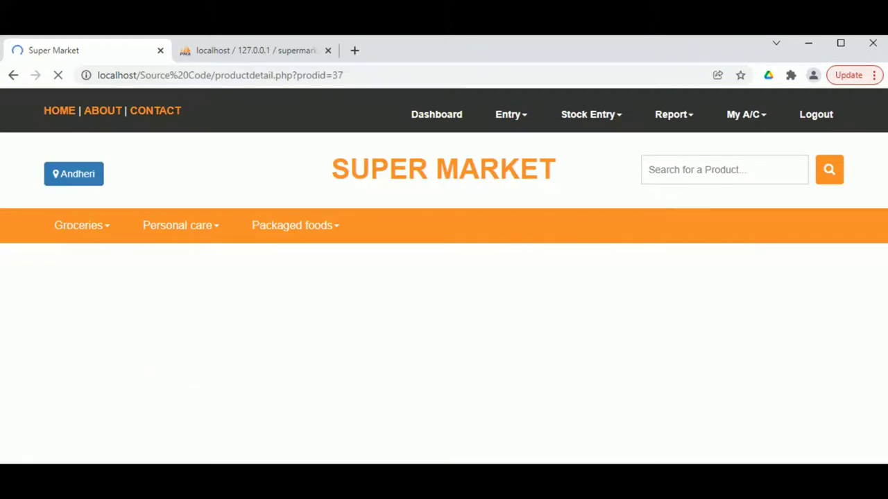
- Review the Idli Cooker Set page to confirm the 10 Silver option at ₹1600
scroll(479, 270, "down", 2)
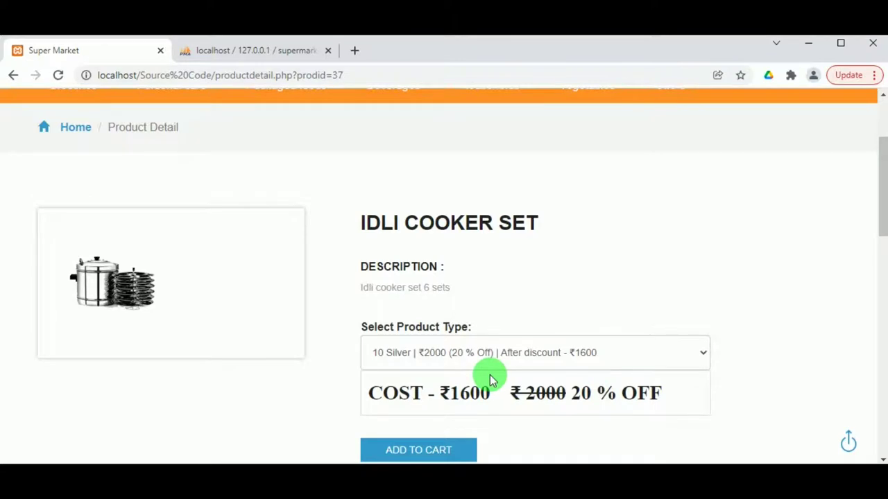
scroll(582, 358, "down", 2)
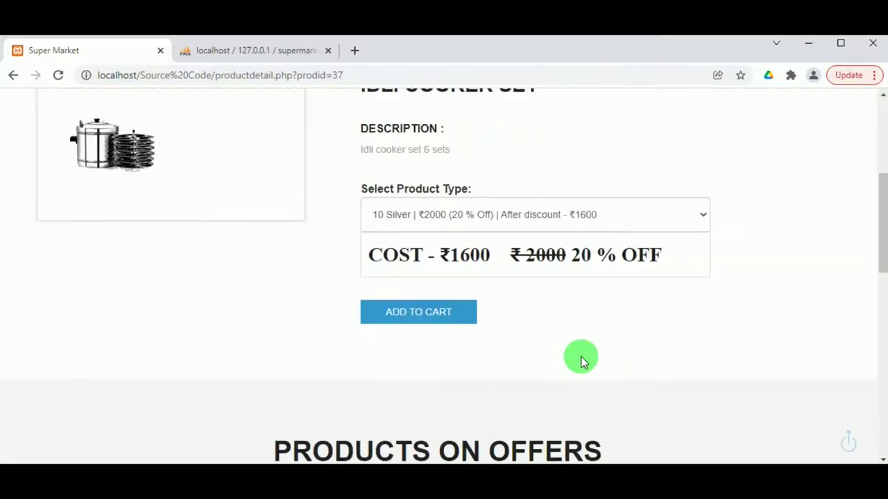
scroll(607, 314, "down", 1)
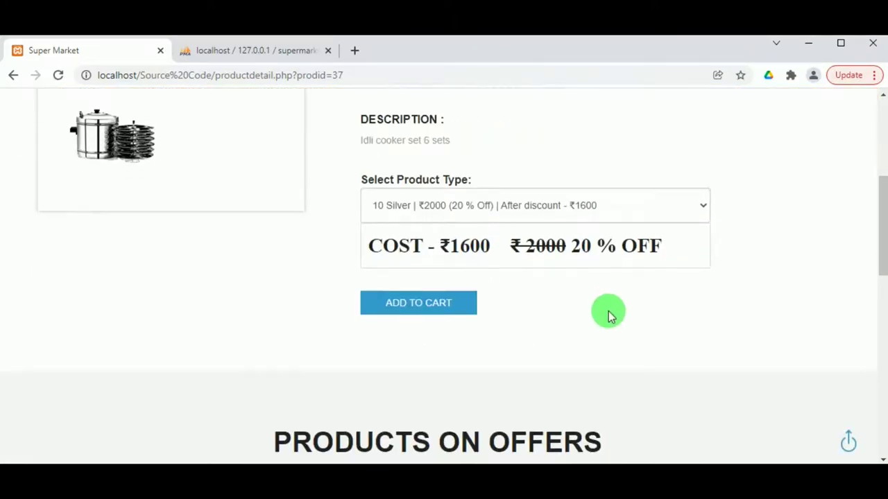
scroll(607, 314, "up", 4)
scroll(607, 314, "down", 2)
scroll(605, 311, "down", 1)
scroll(604, 309, "up", 3)
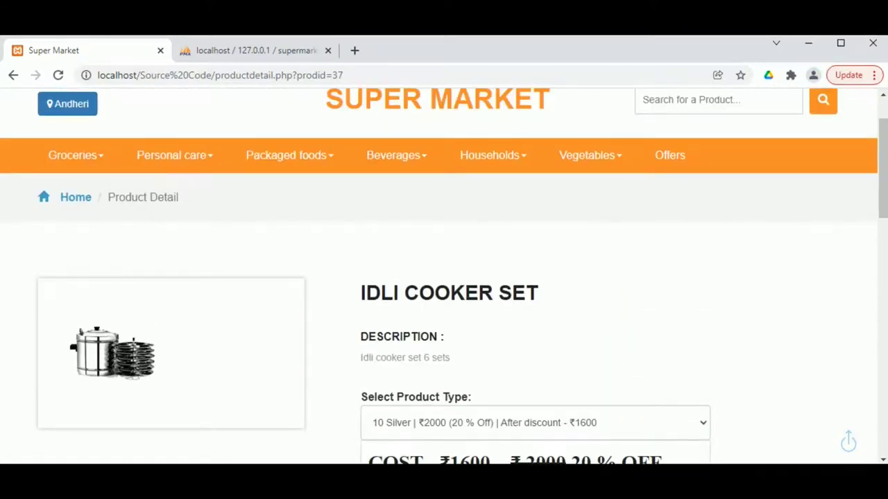
scroll(444, 277, "up", 1)
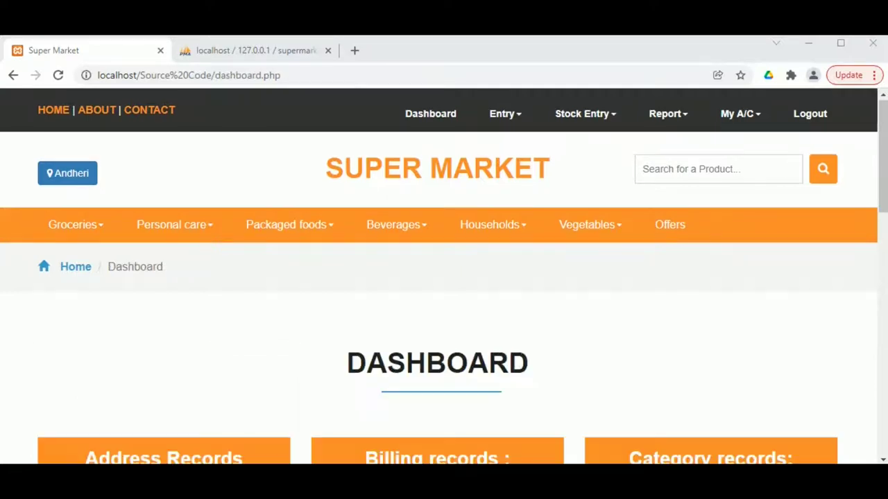
- Start a new stock entry with bill number 12 dated 3 March 2022
left_click(598, 117)
left_click(582, 183)
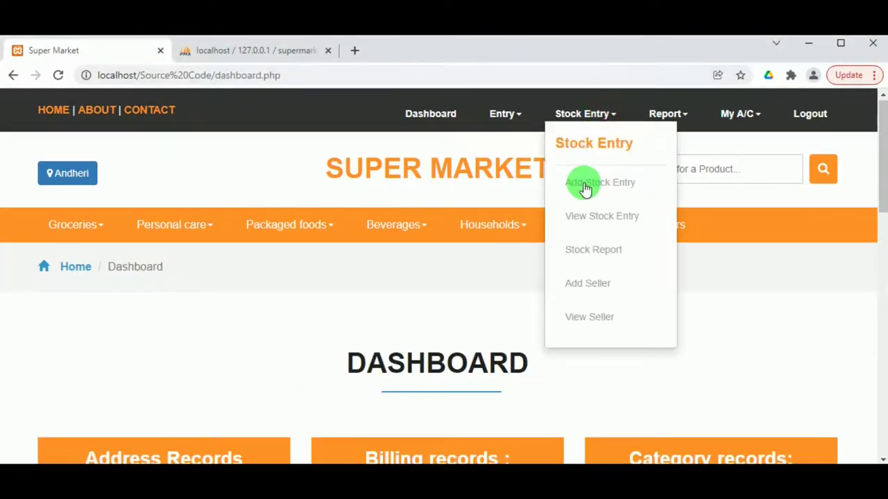
scroll(263, 267, "down", 1)
left_click(135, 293)
type("12")
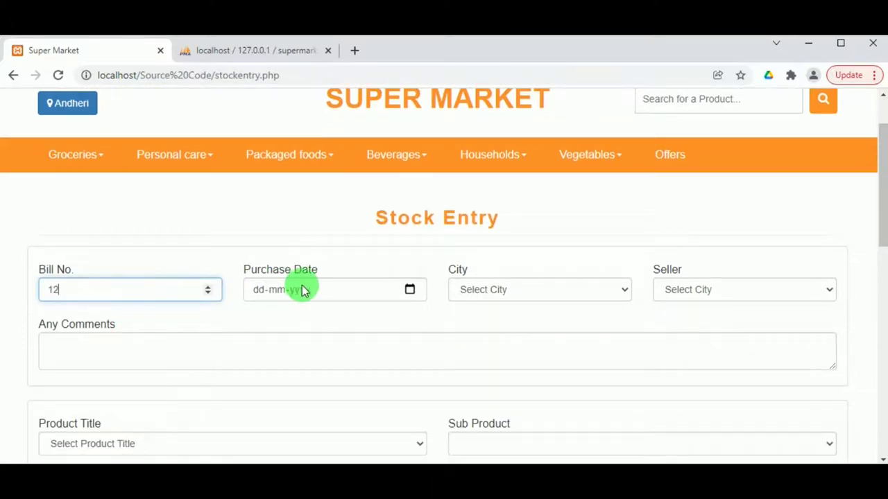
left_click(411, 290)
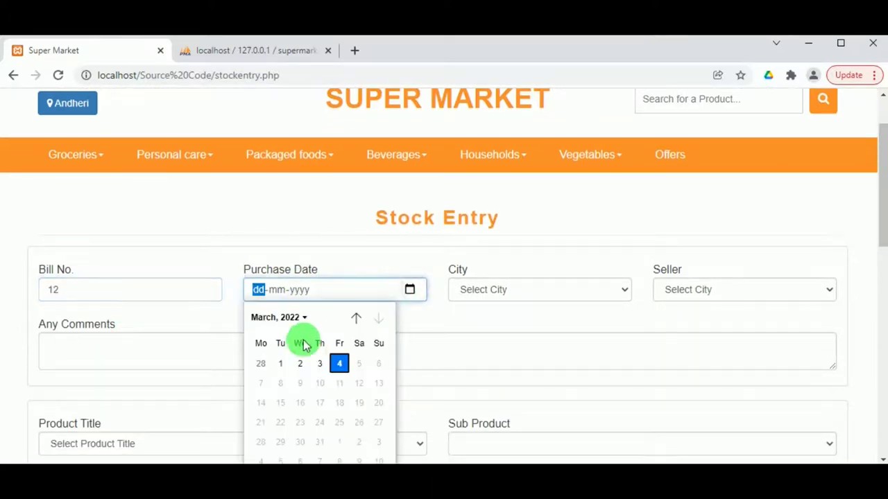
left_click(319, 365)
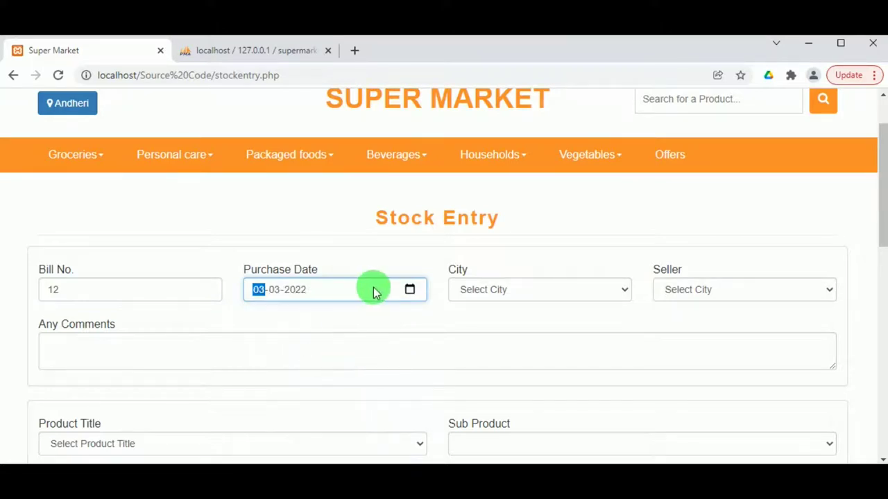
- Choose city Delhi and seller Atlas, and add the comment 'good product'
left_click(472, 292)
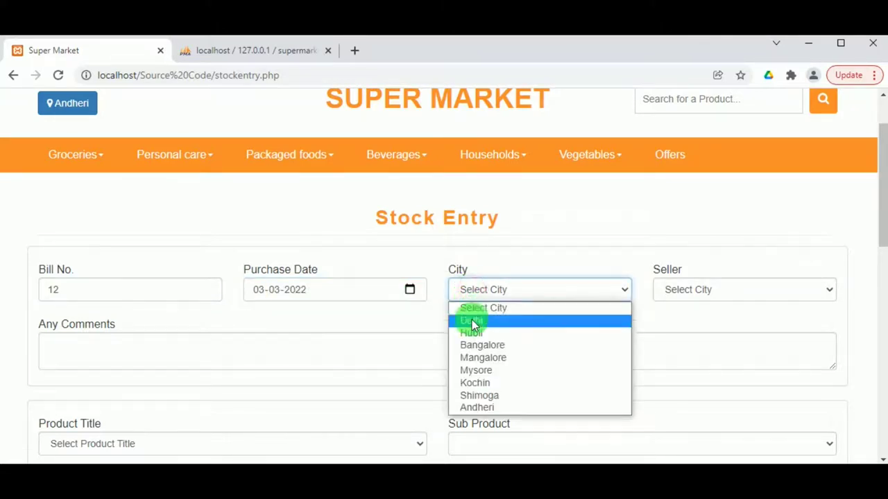
left_click(470, 321)
left_click(687, 290)
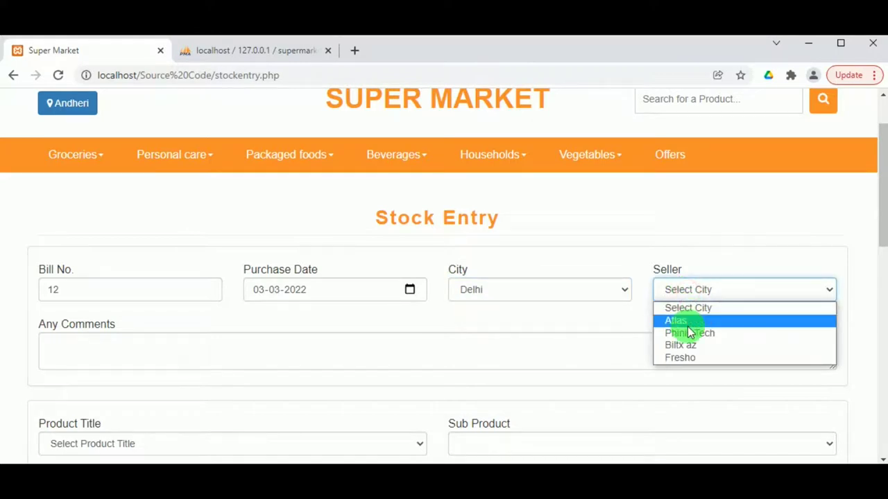
left_click(686, 323)
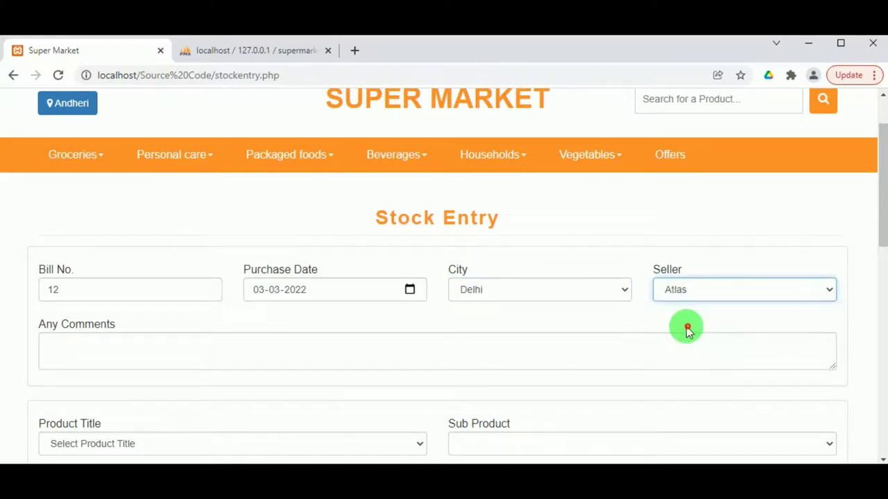
scroll(476, 329, "down", 2)
left_click(130, 220)
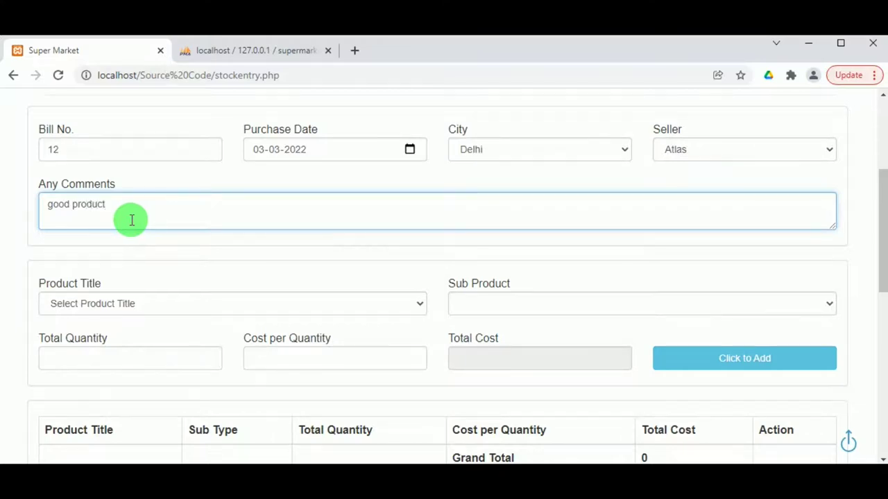
- Add a bill line for 10 Idli cooker sets (10 Silver) at 2000 each
left_click(135, 303)
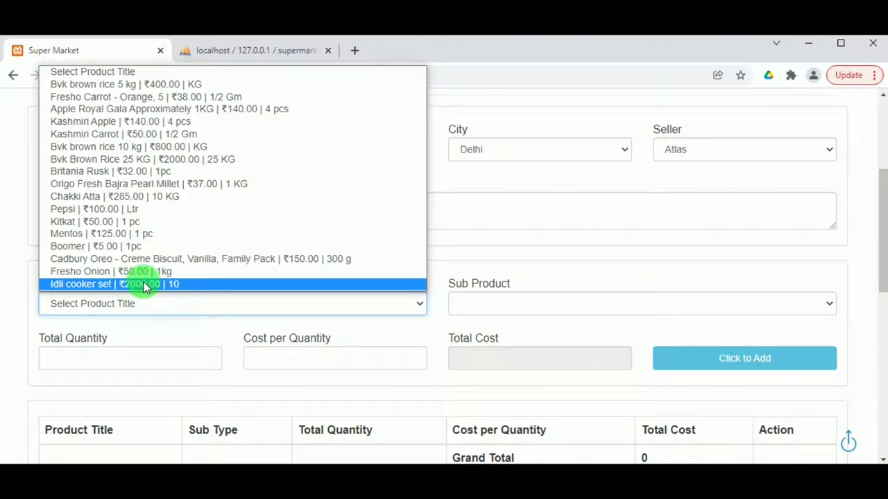
left_click(157, 284)
left_click(471, 302)
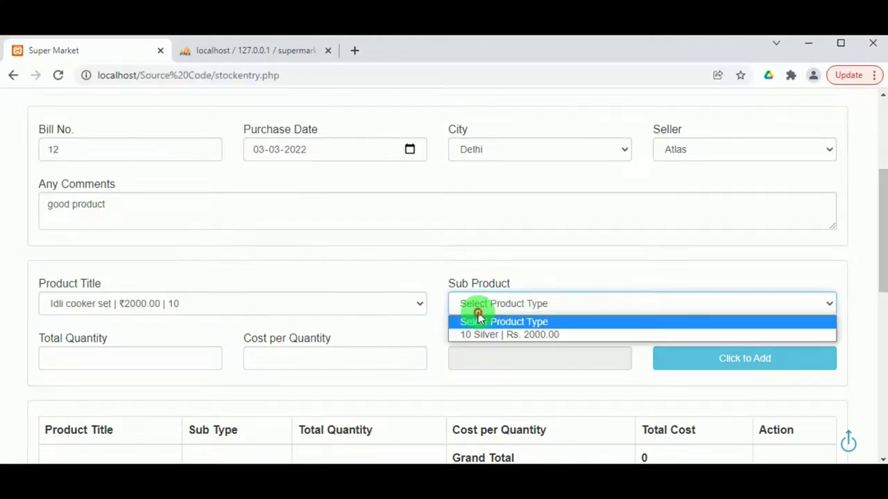
left_click(488, 335)
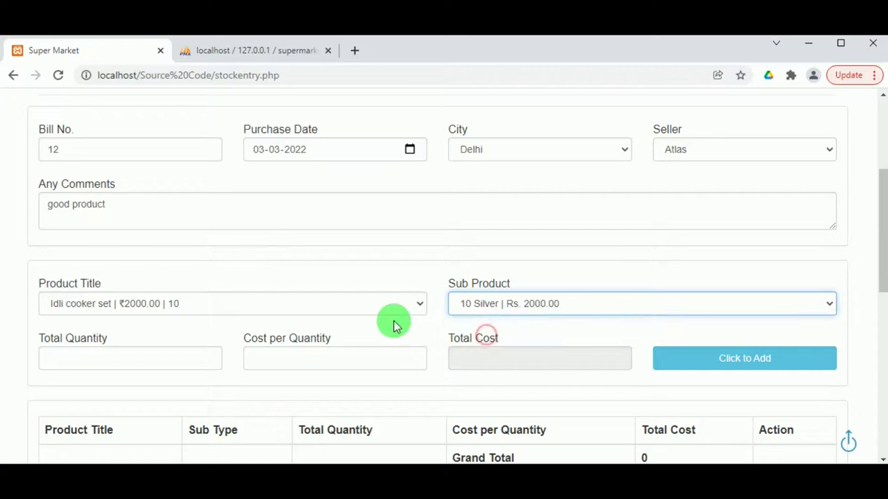
left_click(83, 364)
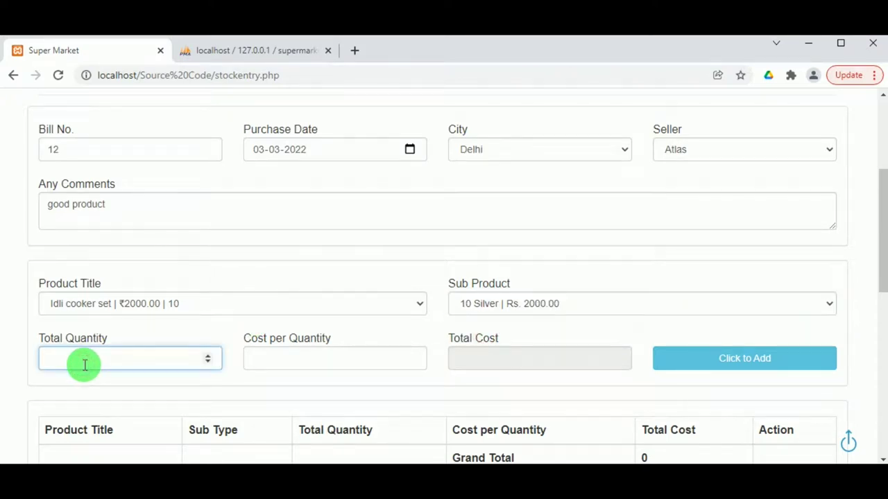
type("10")
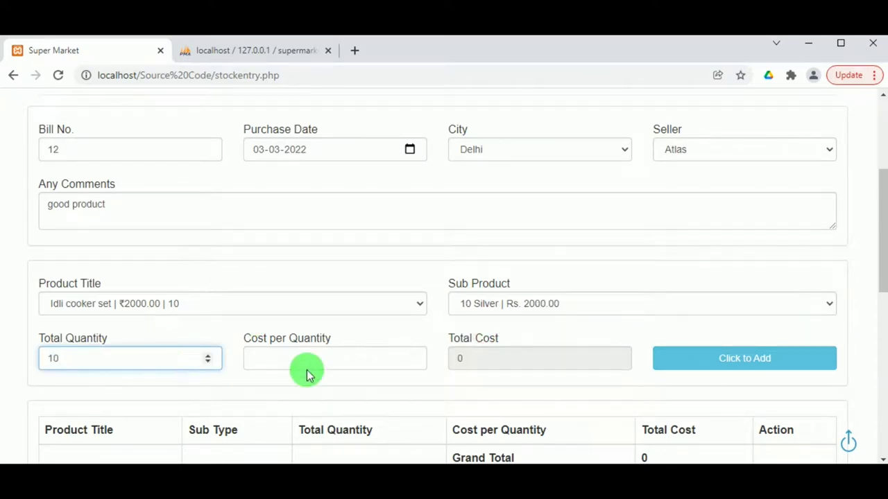
left_click(301, 361)
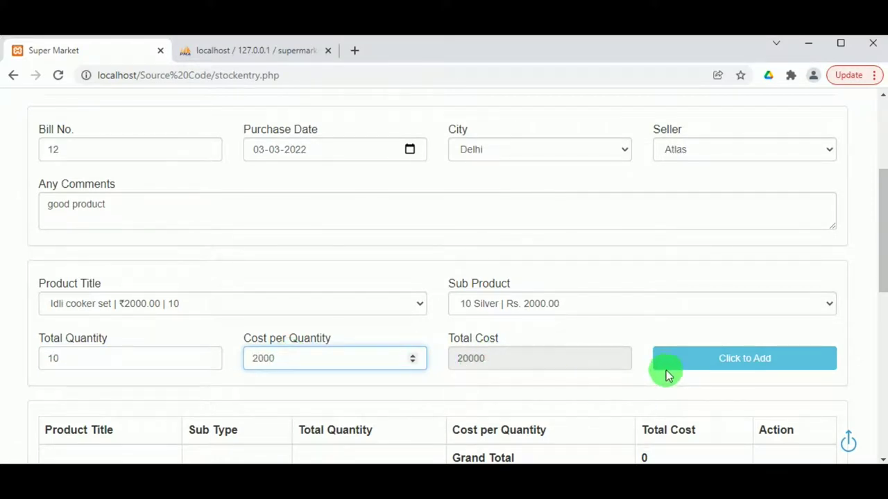
scroll(668, 367, "up", 2)
scroll(668, 366, "down", 3)
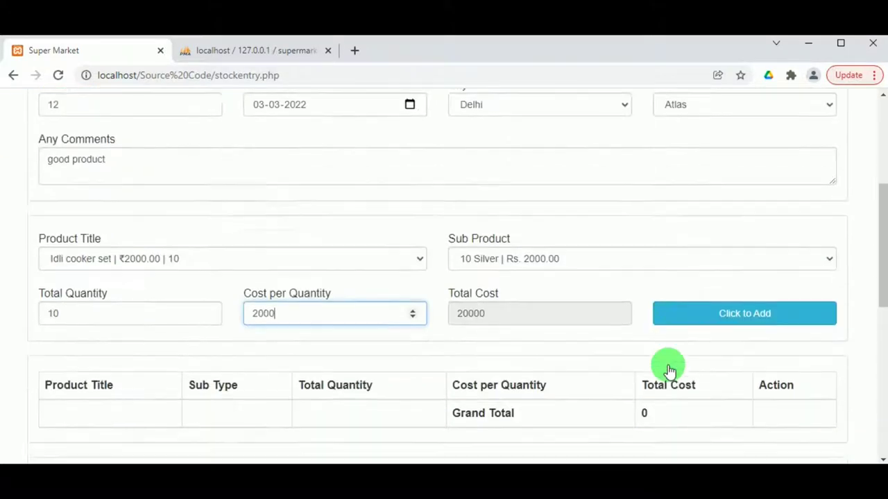
left_click(672, 303)
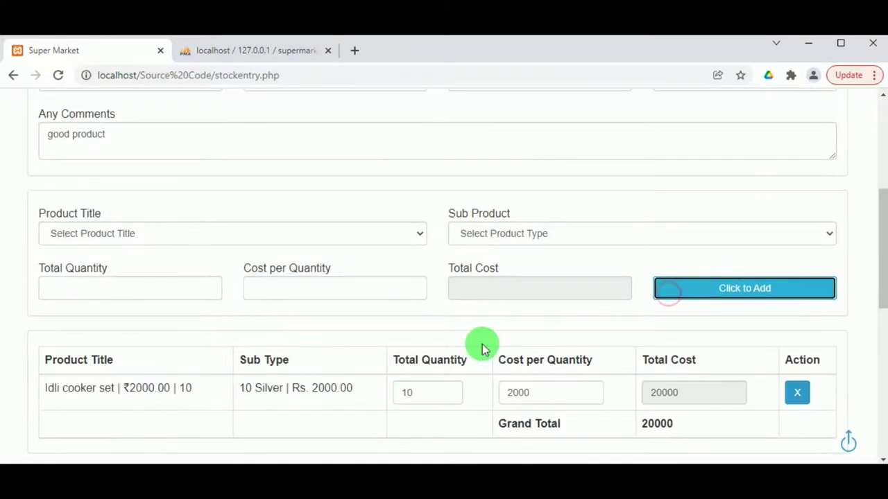
- Submit the stock entry and acknowledge the success alert
scroll(416, 368, "down", 2)
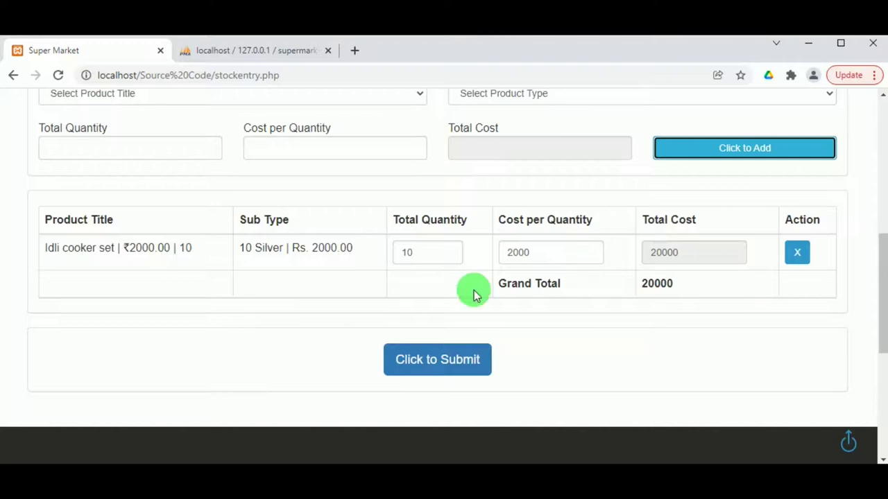
left_click(428, 371)
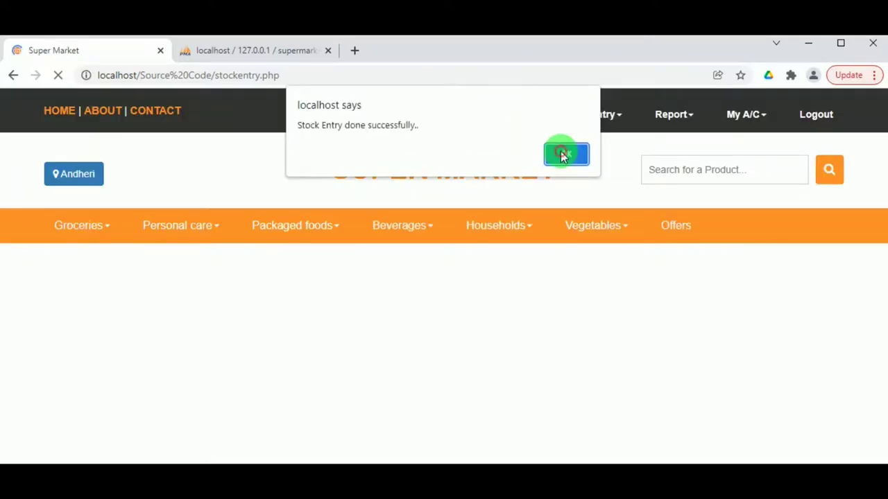
left_click(561, 154)
- Review the bill 12 receipt showing Delhi, seller Atlas and a Rs.20000 grand total
scroll(243, 313, "down", 1)
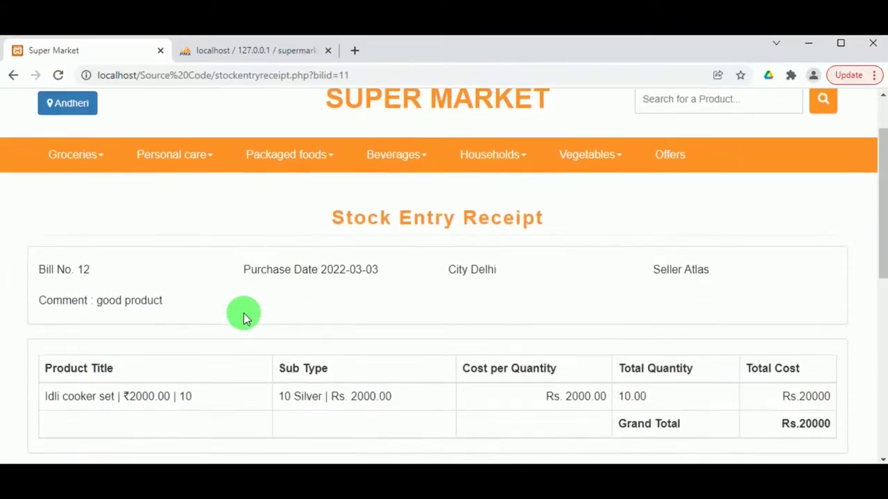
scroll(604, 297, "up", 1)
scroll(598, 312, "down", 2)
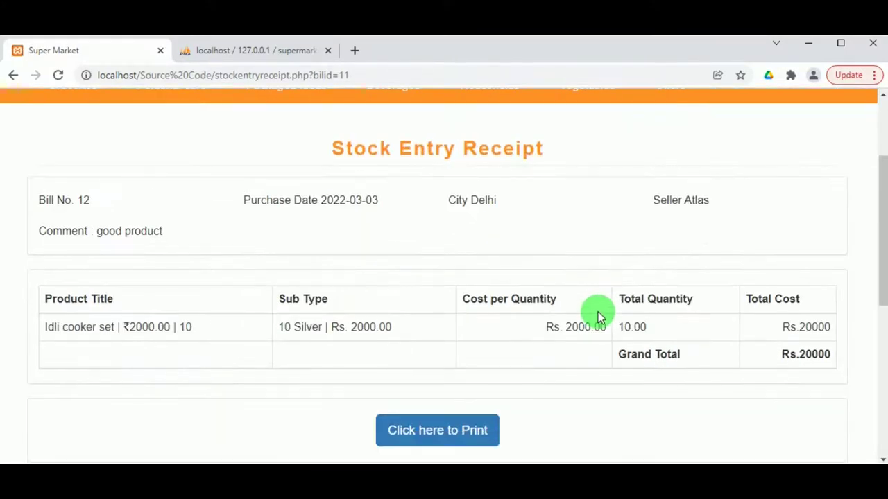
scroll(625, 353, "up", 1)
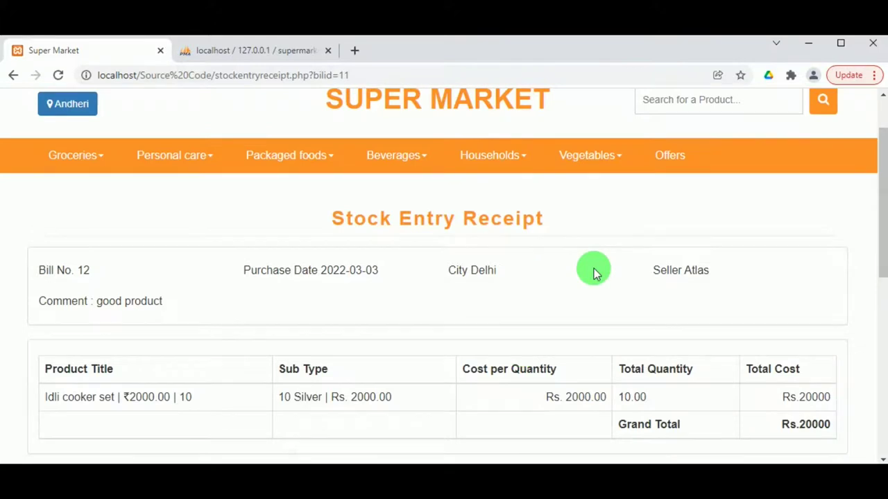
scroll(594, 218, "up", 1)
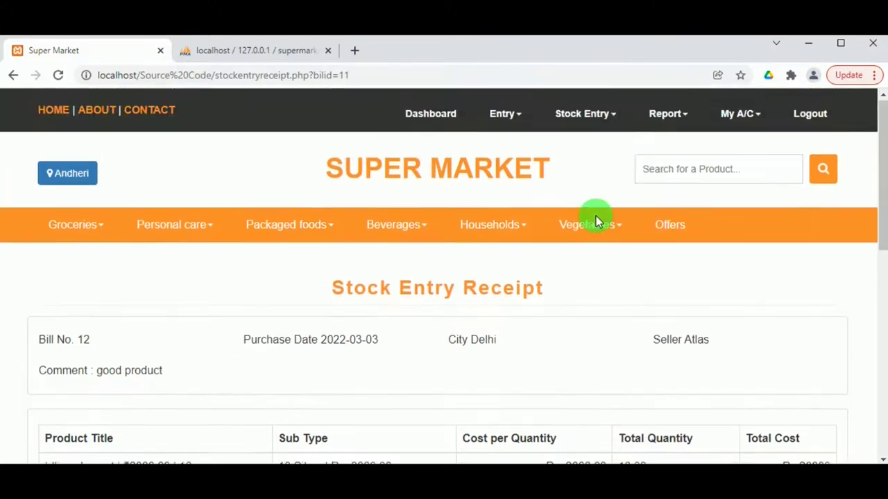
left_click(578, 118)
left_click(588, 261)
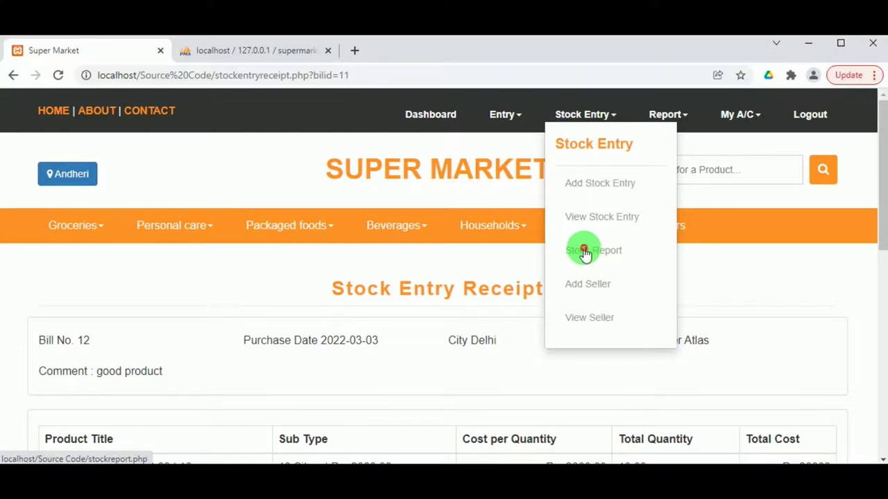
- Open the View Stock Entry report listing all stock entries
left_click(581, 112)
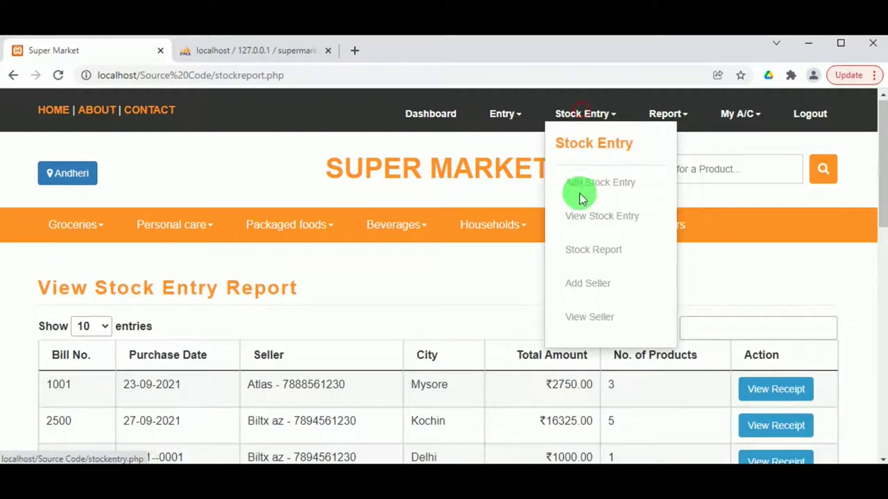
left_click(582, 216)
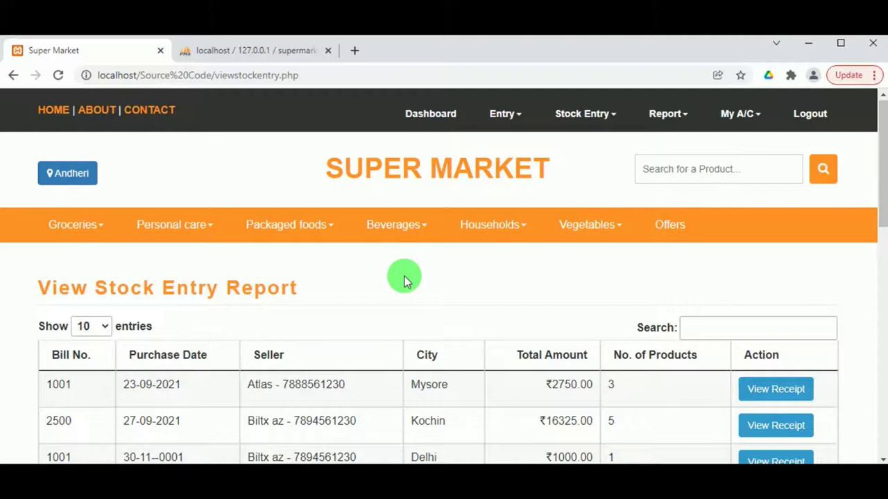
scroll(437, 311, "down", 5)
scroll(436, 312, "up", 5)
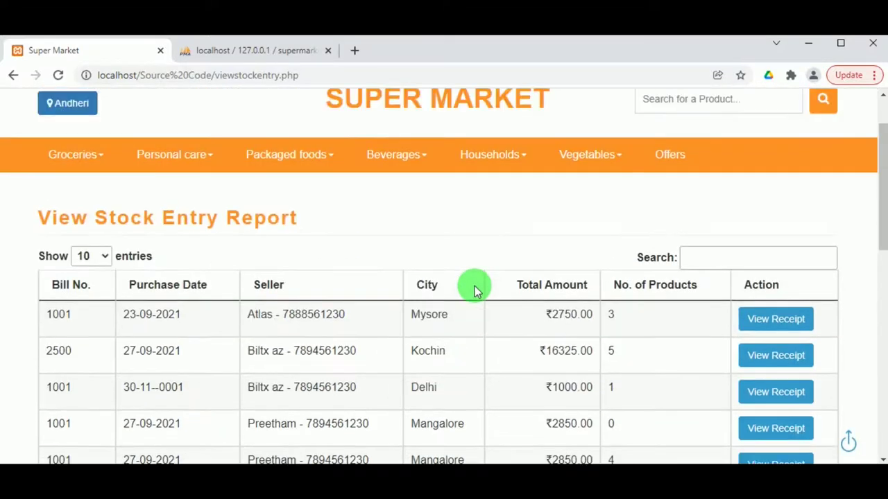
left_click(593, 117)
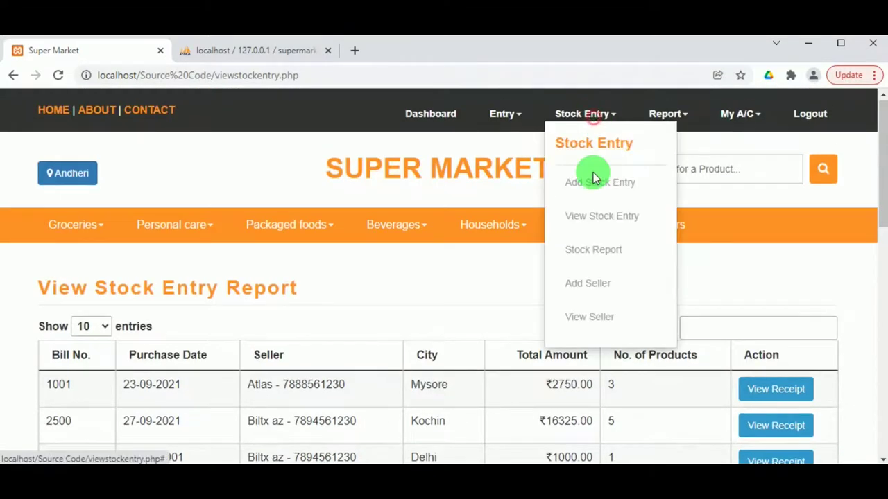
left_click(601, 215)
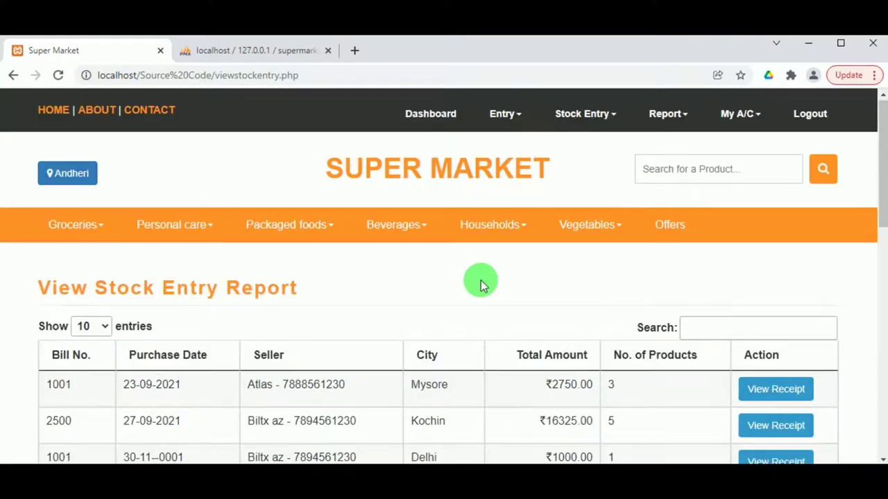
- Confirm bill 12 (Atlas, Delhi, ₹20000.00) is listed, then open Add Seller
scroll(69, 378, "down", 2)
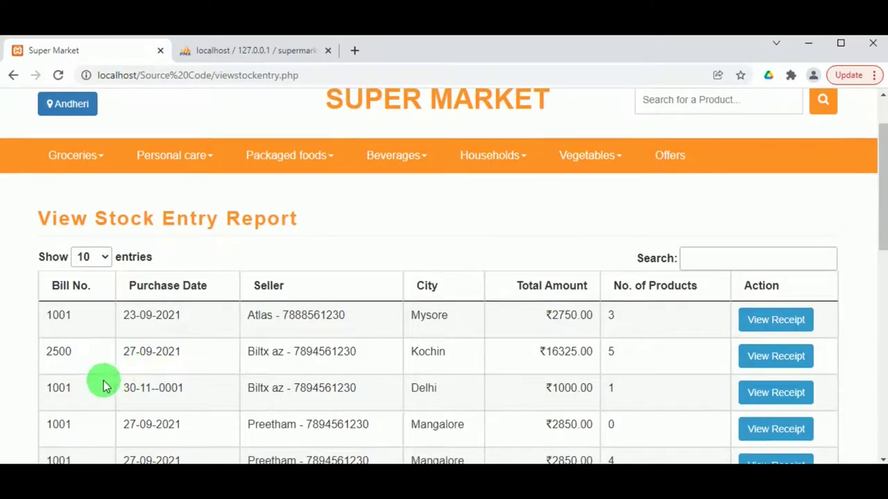
scroll(468, 345, "down", 8)
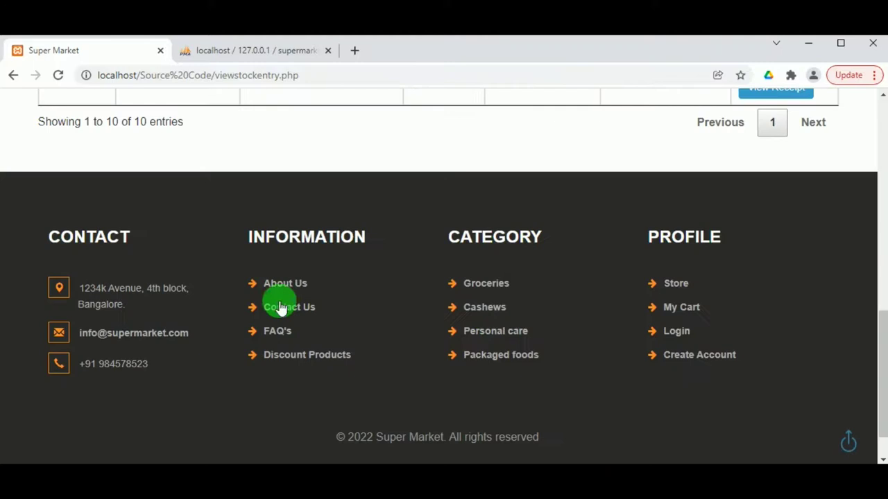
scroll(250, 287, "up", 2)
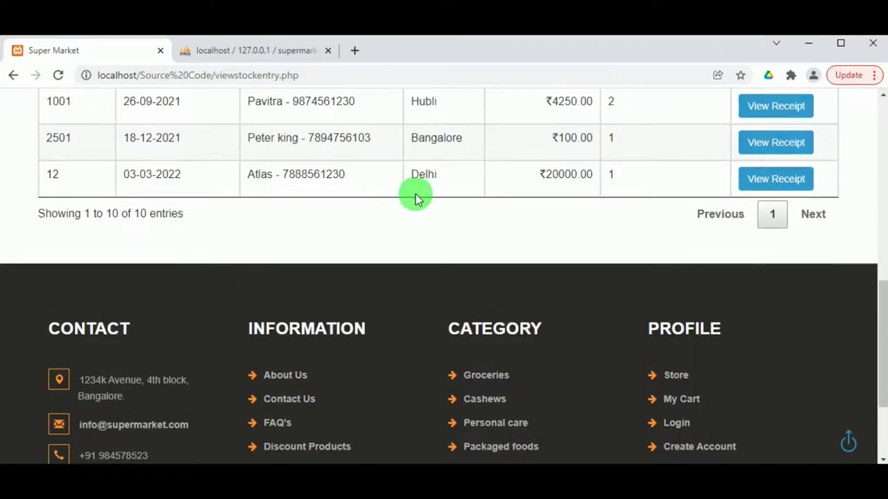
scroll(610, 184, "up", 5)
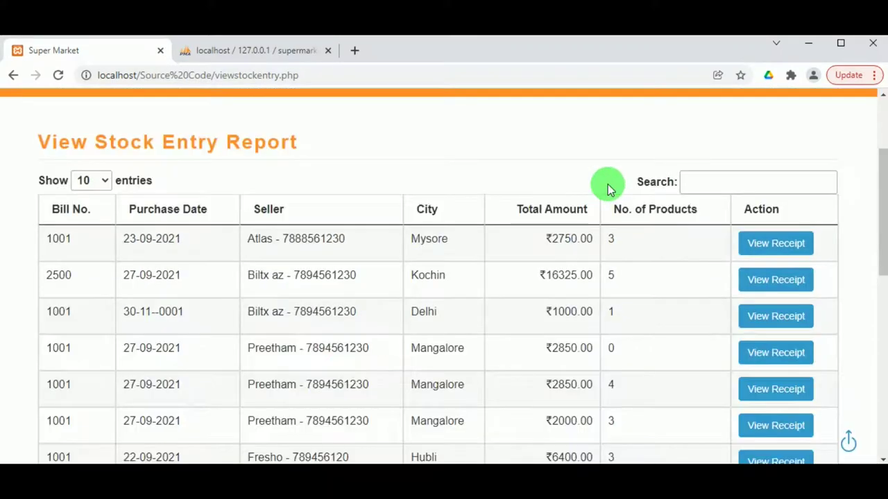
scroll(608, 188, "up", 1)
scroll(624, 180, "down", 1)
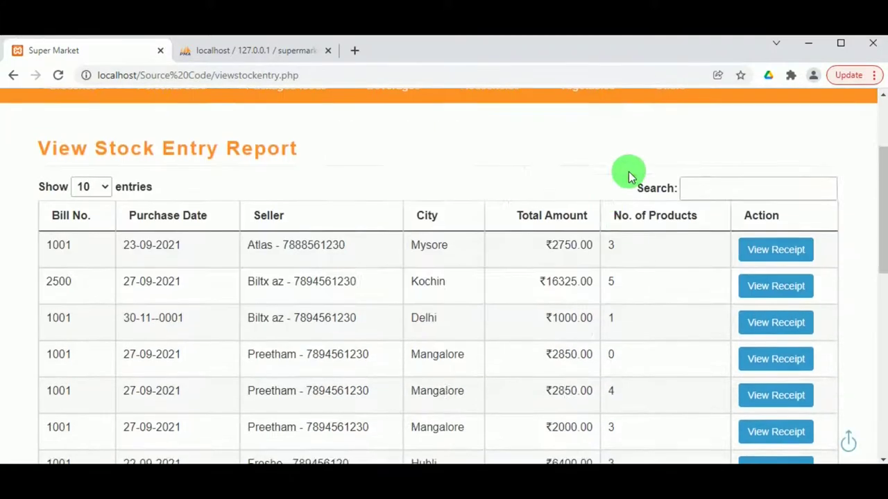
scroll(622, 173, "up", 2)
left_click(588, 115)
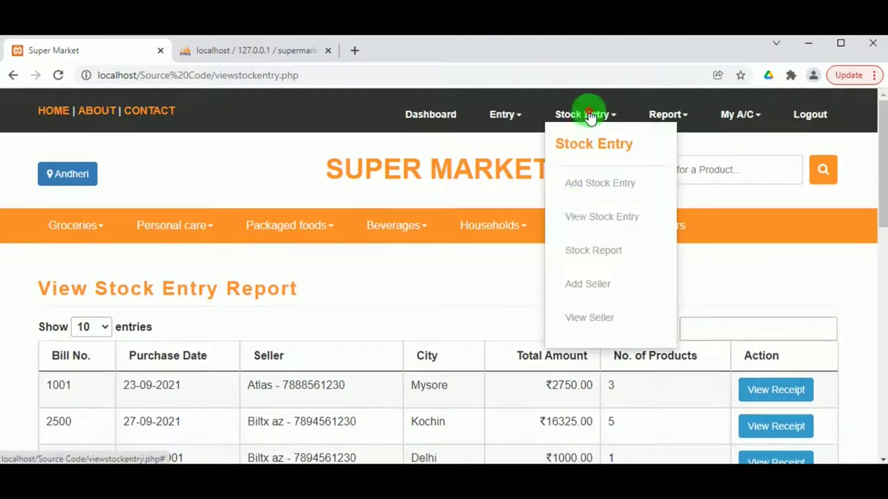
left_click(580, 281)
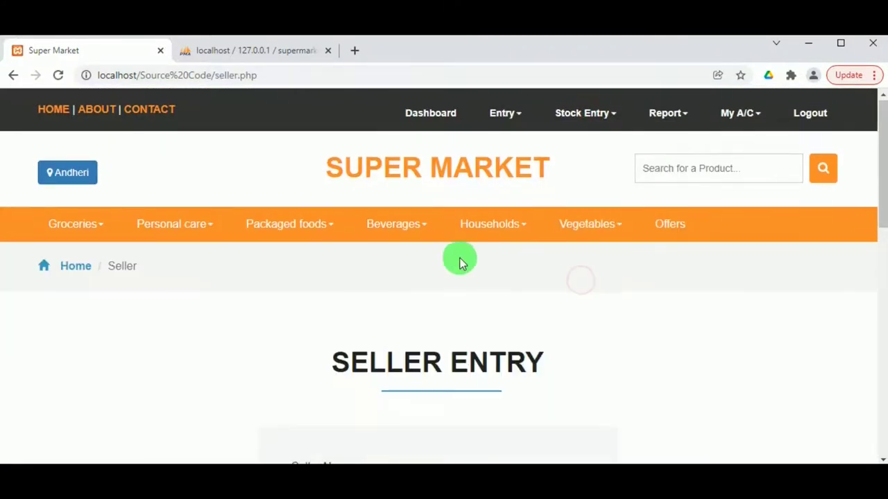
- Save an Active seller named Compas with its e-mail address and mobile number
scroll(462, 262, "down", 7)
scroll(391, 198, "up", 4)
left_click(384, 215)
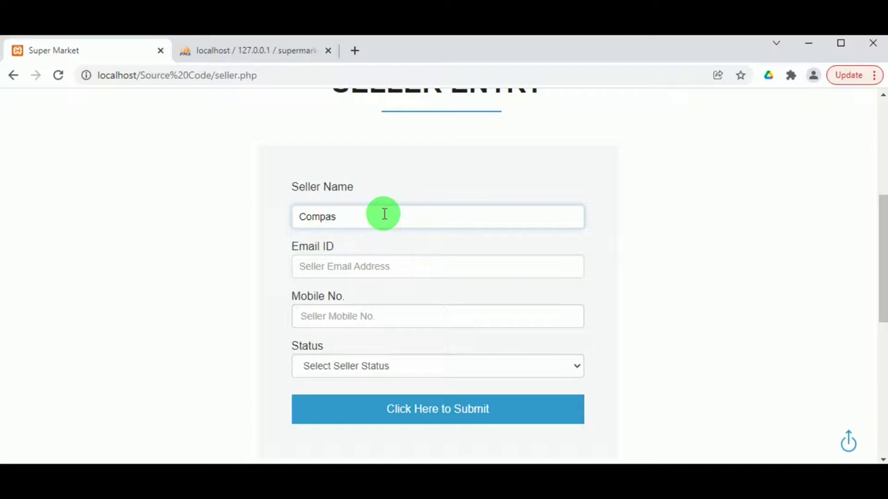
left_click(407, 272)
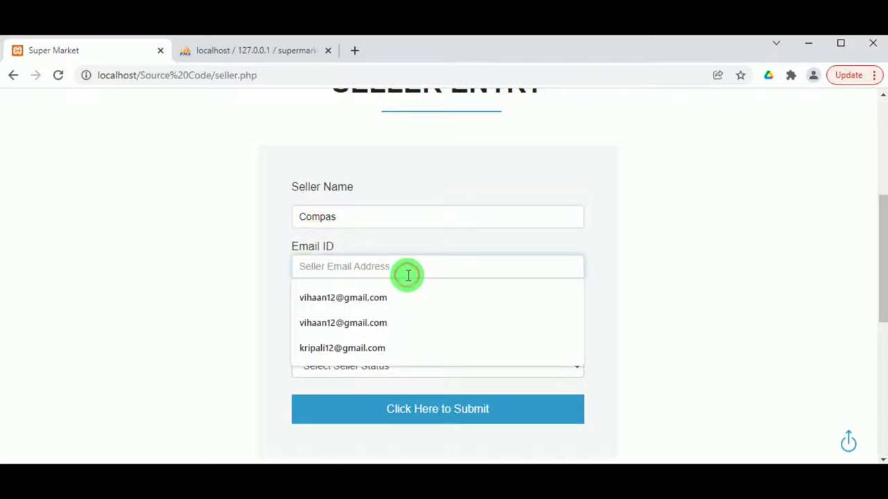
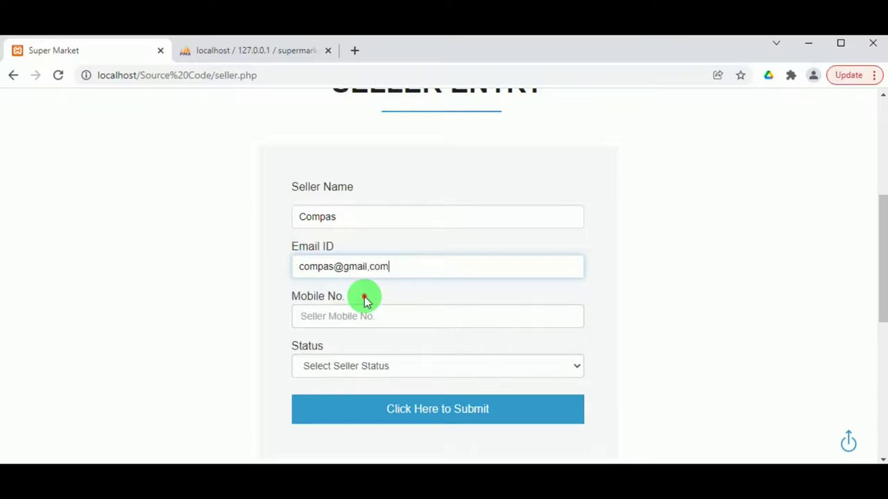
left_click(356, 317)
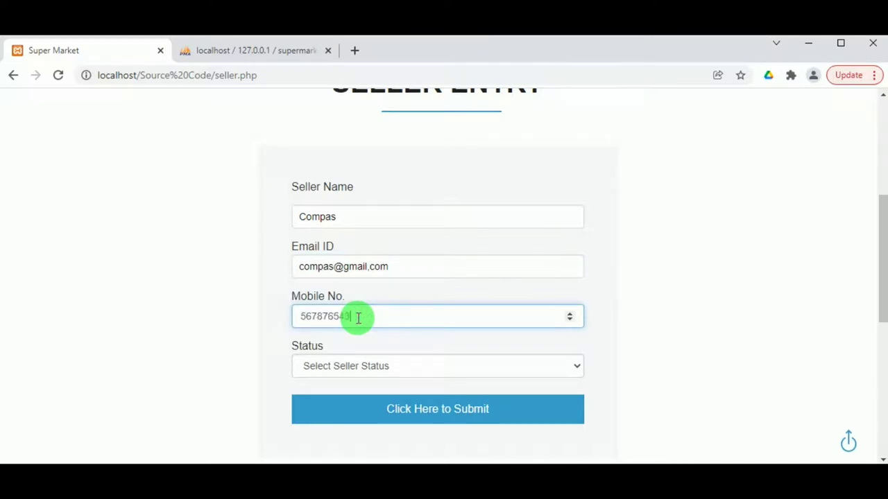
left_click(349, 361)
left_click(342, 398)
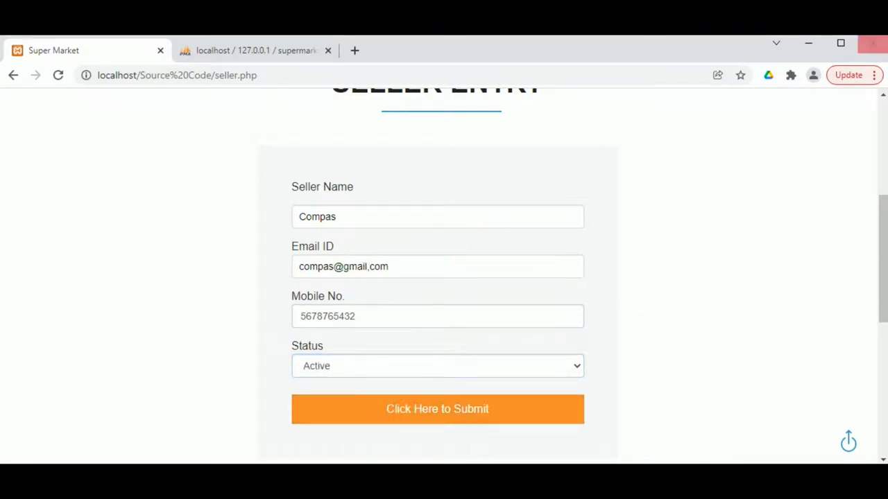
left_click(437, 410)
left_click(575, 151)
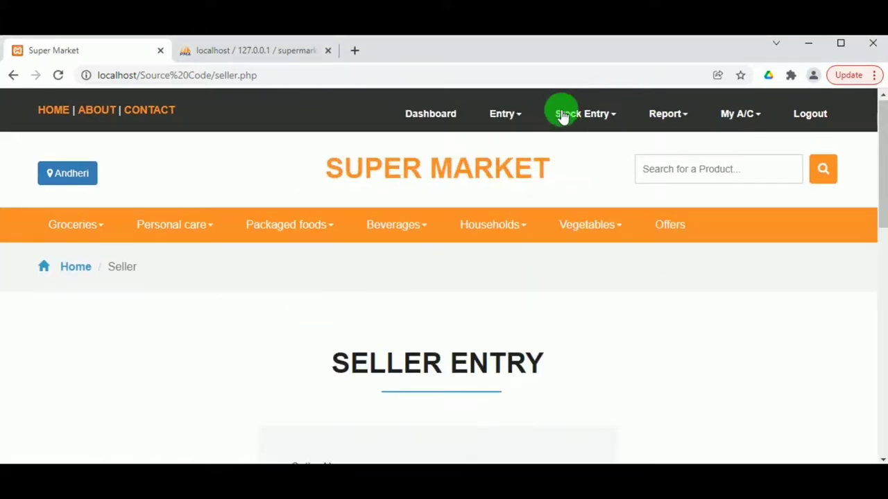
left_click(563, 116)
- Check the View Seller table for the new Compas row among 5 active sellers
left_click(582, 315)
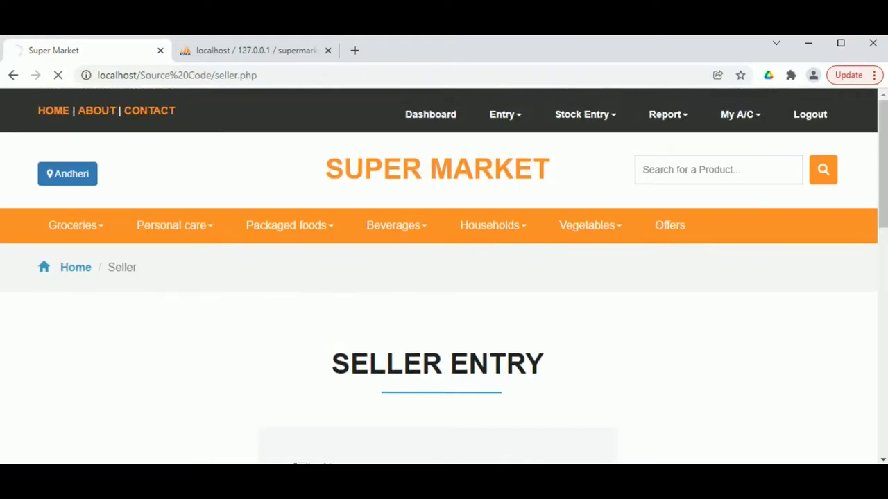
scroll(430, 311, "down", 2)
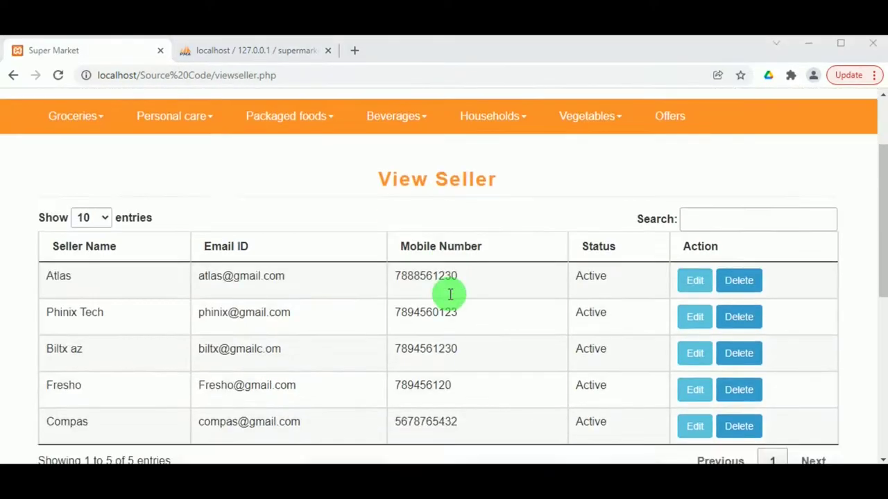
scroll(450, 295, "down", 4)
scroll(444, 297, "up", 1)
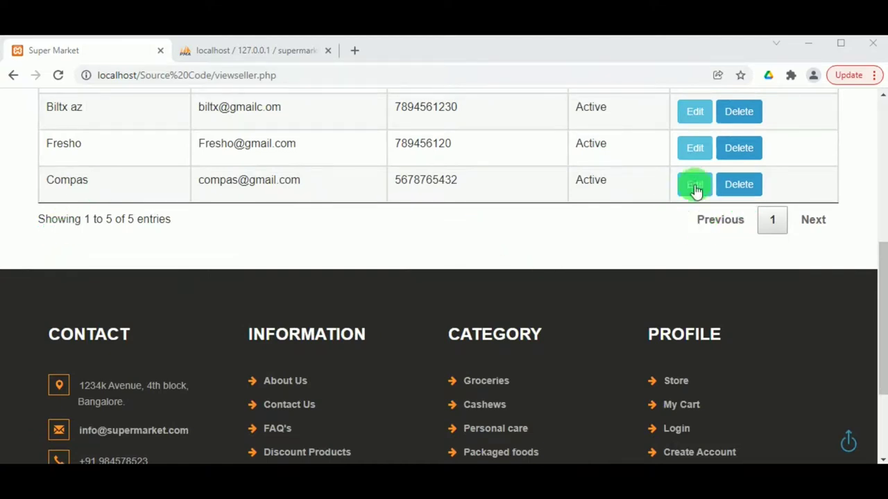
left_click(729, 194)
scroll(708, 204, "down", 1)
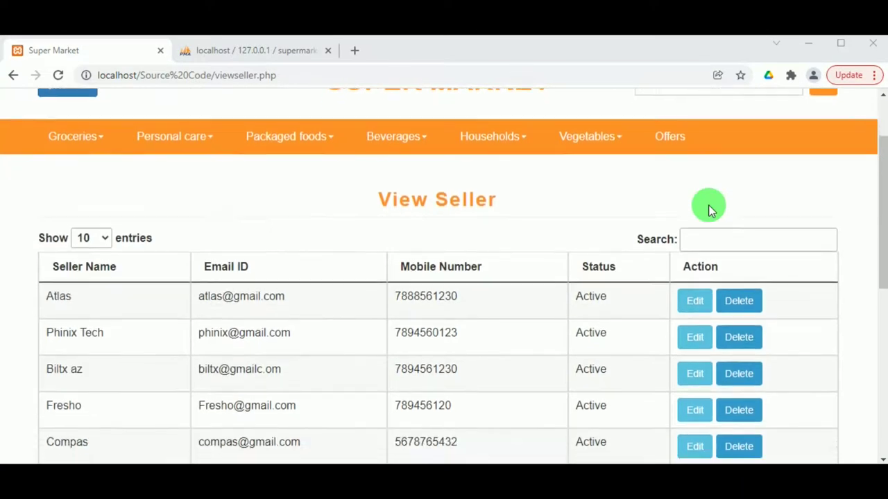
scroll(707, 204, "down", 2)
scroll(704, 204, "up", 3)
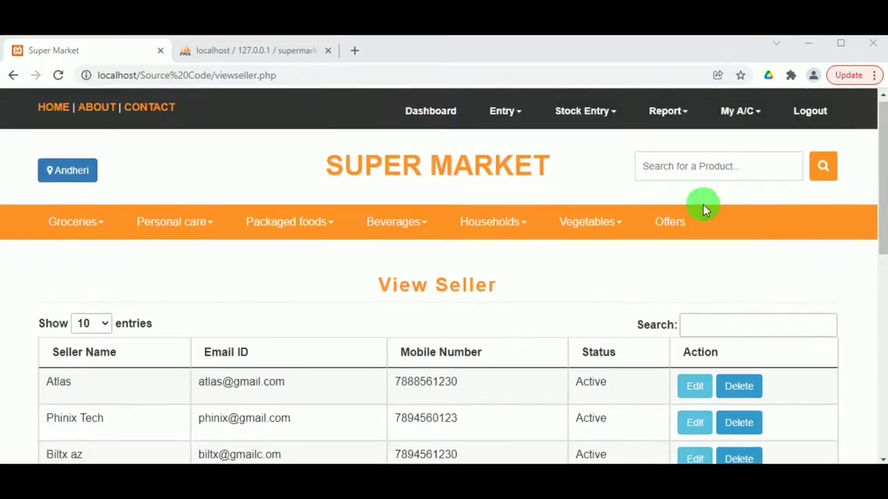
scroll(703, 204, "down", 1)
scroll(444, 277, "up", 1)
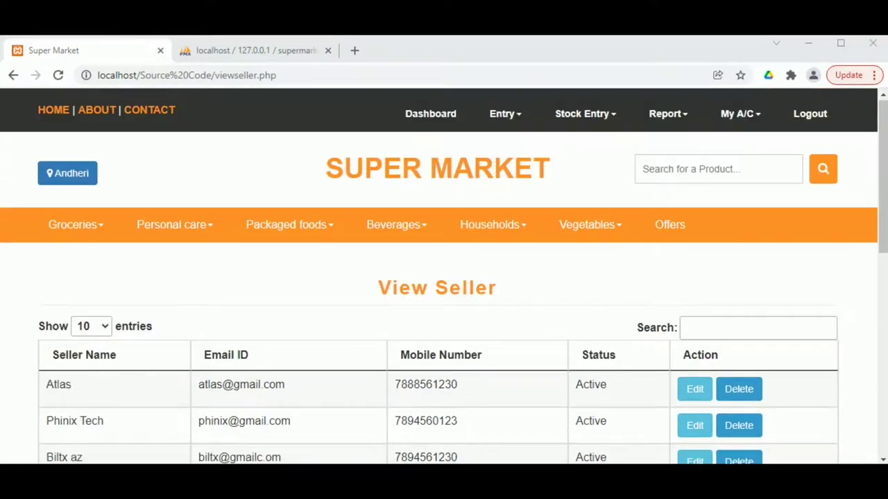
mouse_move(668, 113)
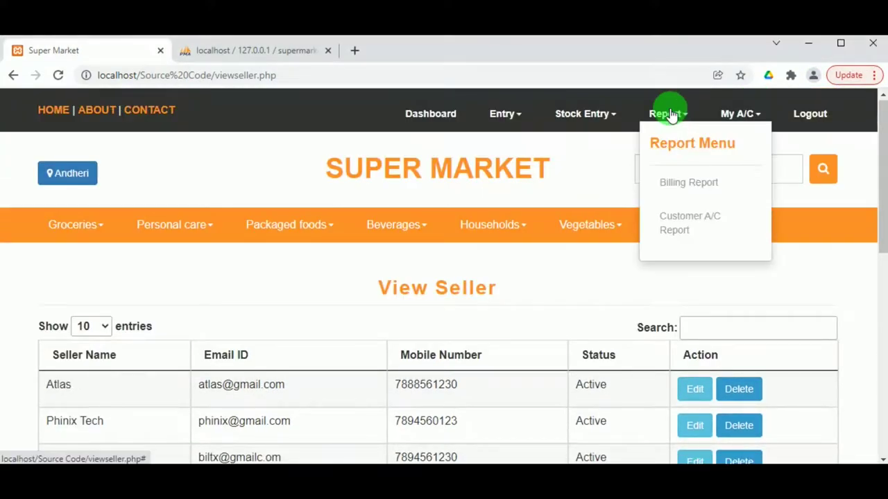
left_click(696, 187)
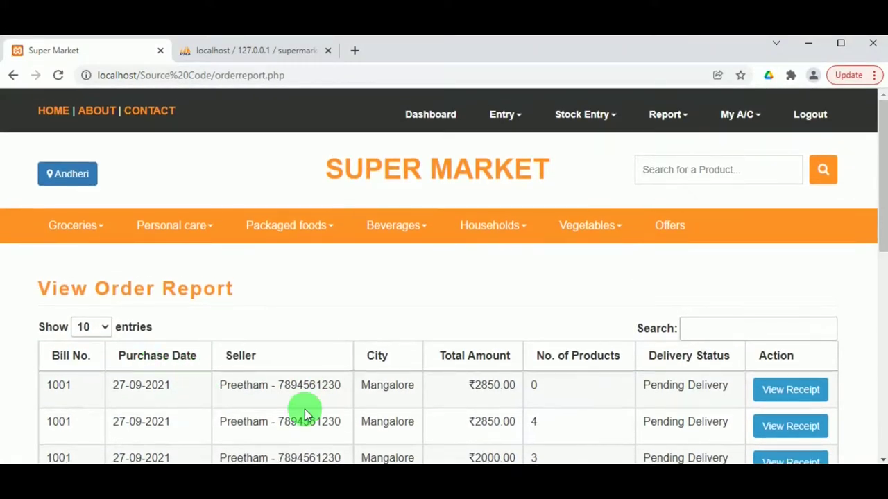
- Look over the billing order report, then switch to the Customer A/C report
scroll(304, 409, "down", 5)
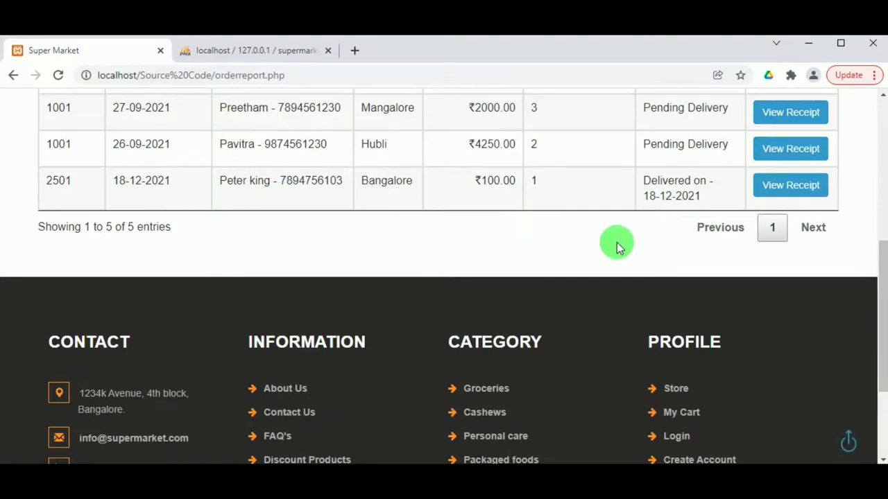
scroll(620, 247, "up", 5)
left_click(678, 118)
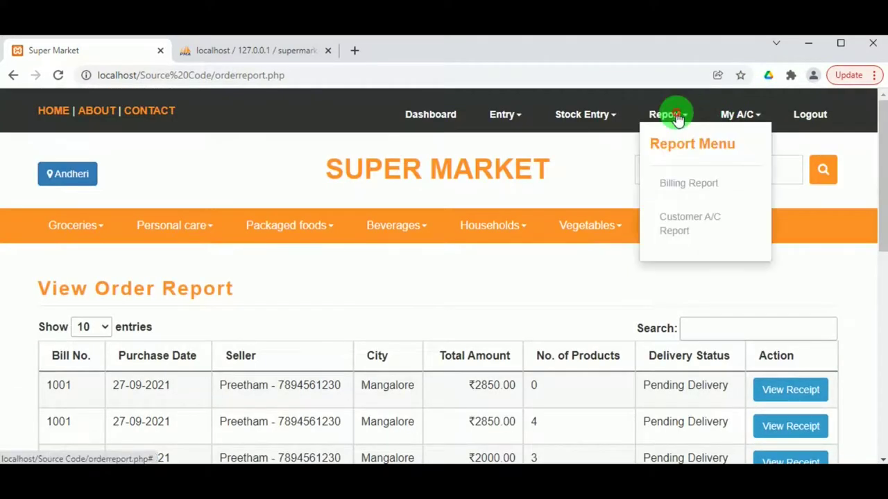
left_click(671, 226)
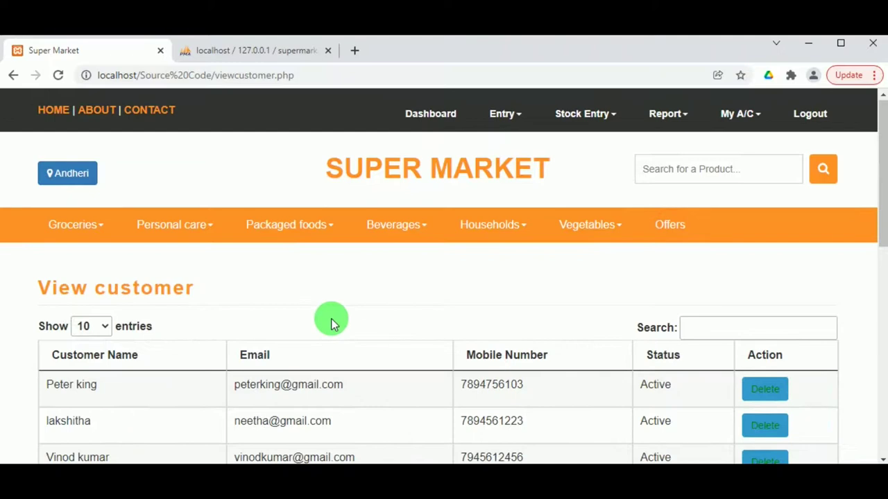
- Scroll through the customer account report, then log out
scroll(331, 323, "down", 2)
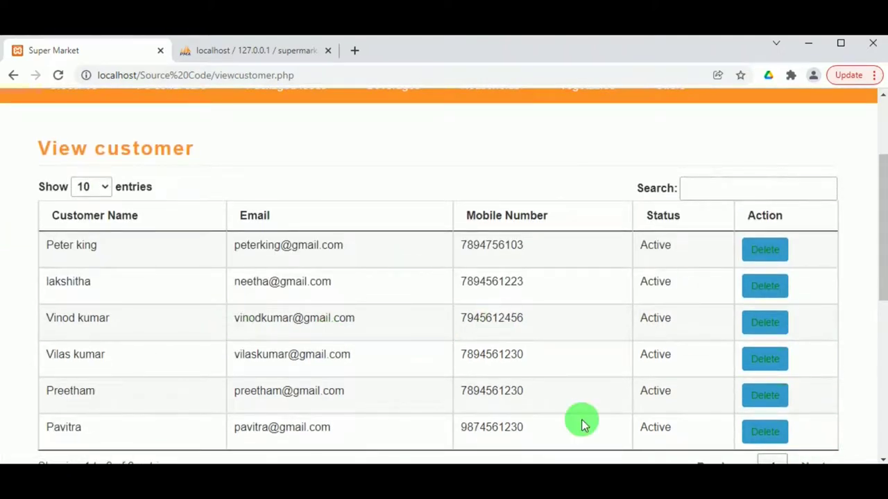
scroll(509, 348, "down", 1)
scroll(509, 348, "up", 1)
scroll(508, 348, "down", 2)
scroll(509, 348, "up", 5)
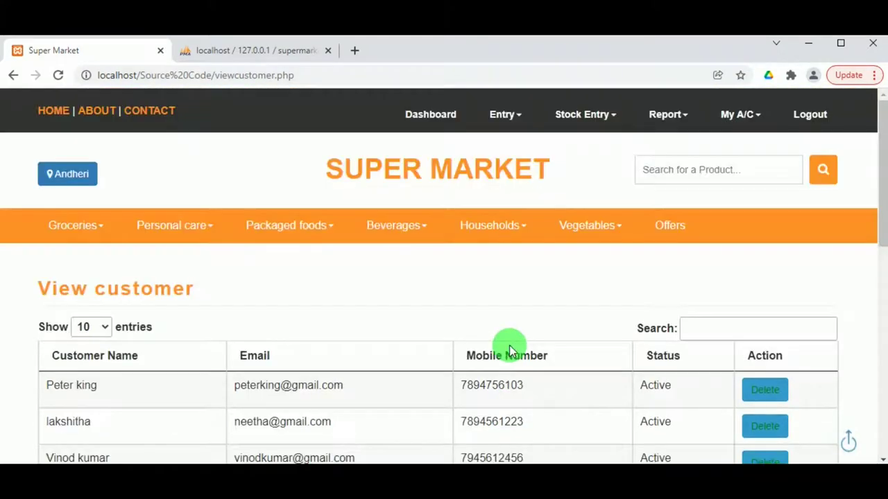
left_click(803, 122)
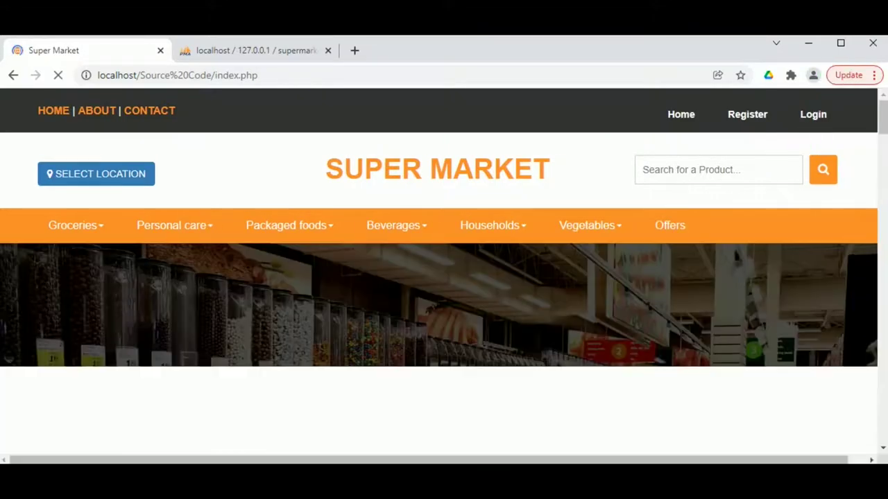
- Select SHIMOGA as the shopping location on the public home page
scroll(553, 242, "down", 3)
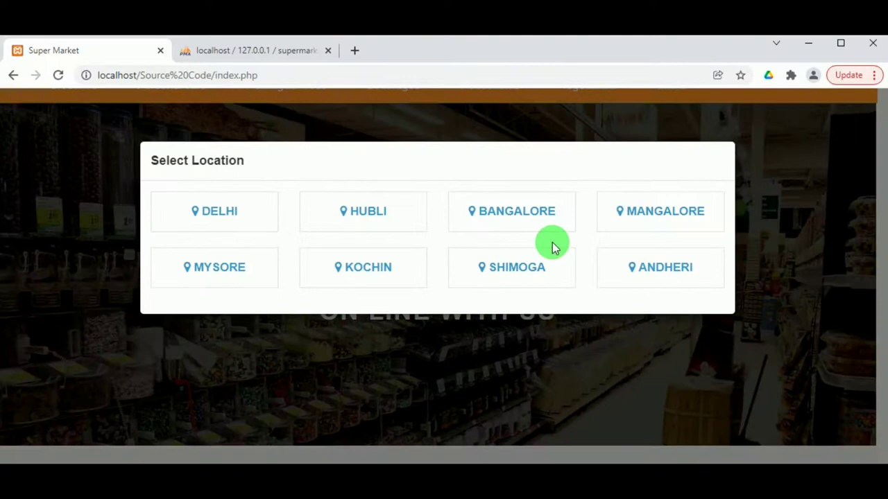
left_click(355, 255)
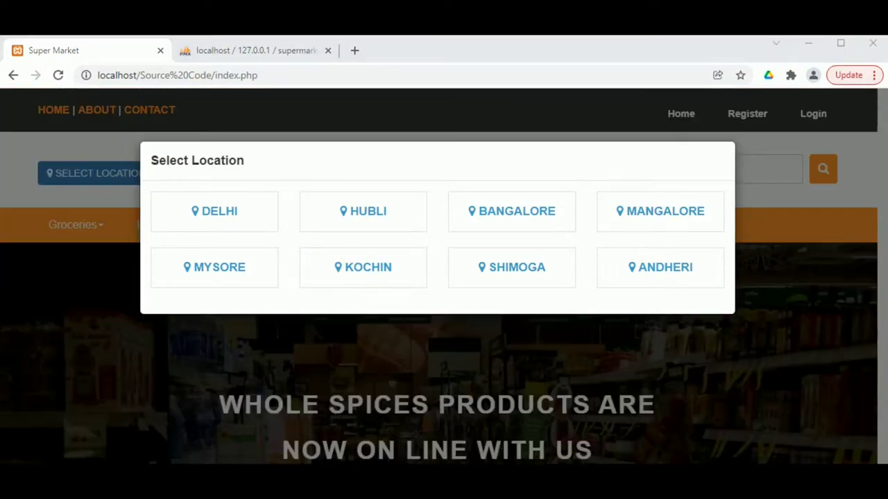
left_click(507, 266)
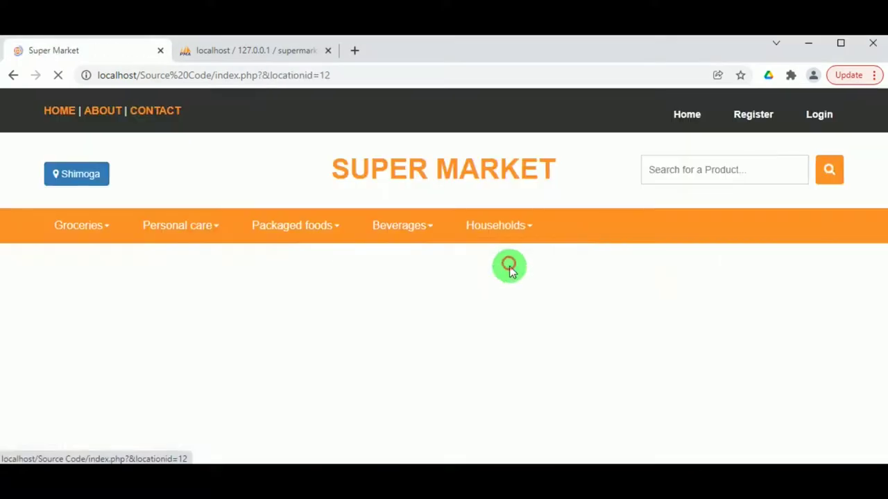
left_click(748, 115)
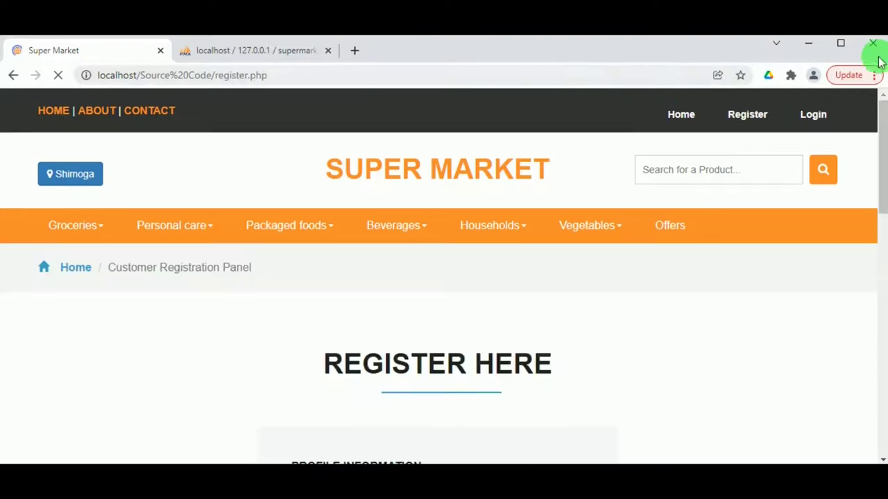
- Enter the customer's name, e-mail address and mobile number on the registration form
scroll(572, 223, "down", 3)
scroll(572, 223, "up", 3)
scroll(572, 223, "down", 4)
left_click(309, 259)
type("Nishal")
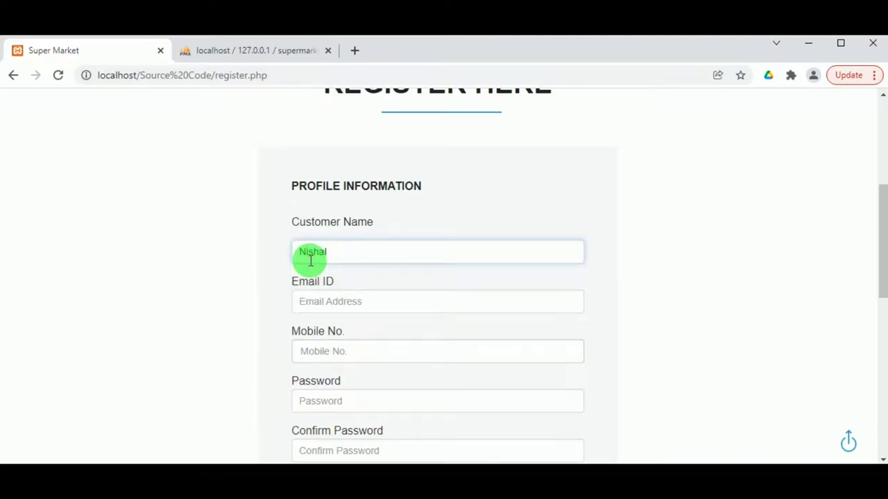
left_click(312, 307)
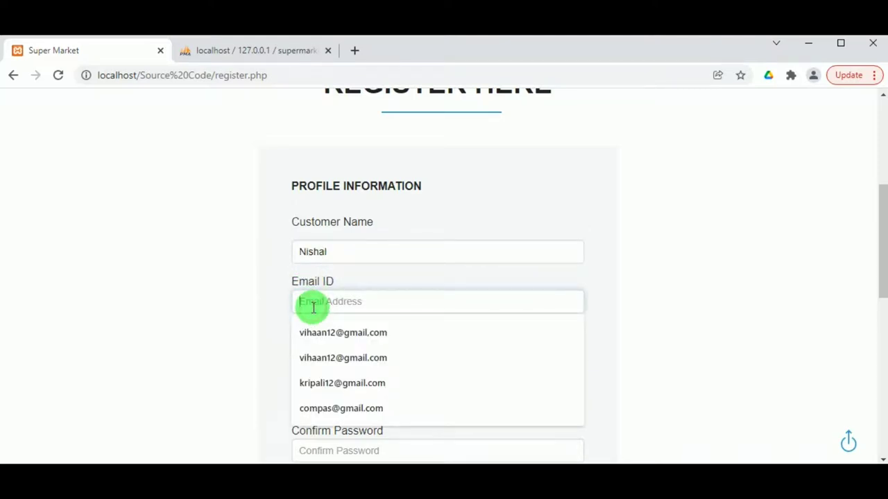
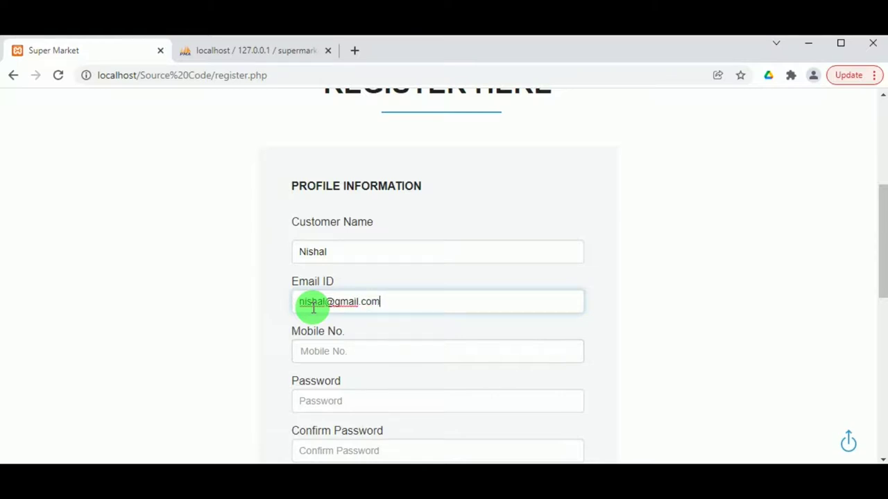
left_click(323, 357)
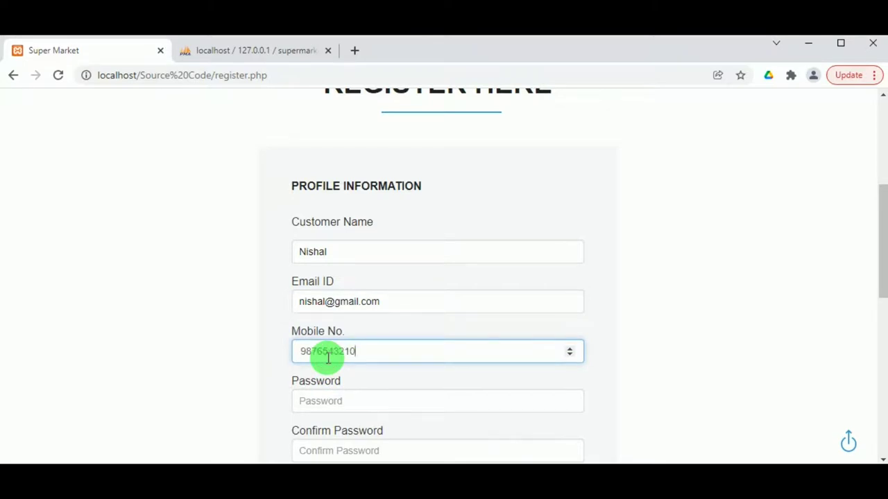
scroll(328, 358, "down", 1)
- Correct the e-mail, enter and confirm the password, and accept the terms and conditions
left_click(328, 333)
left_click(314, 234)
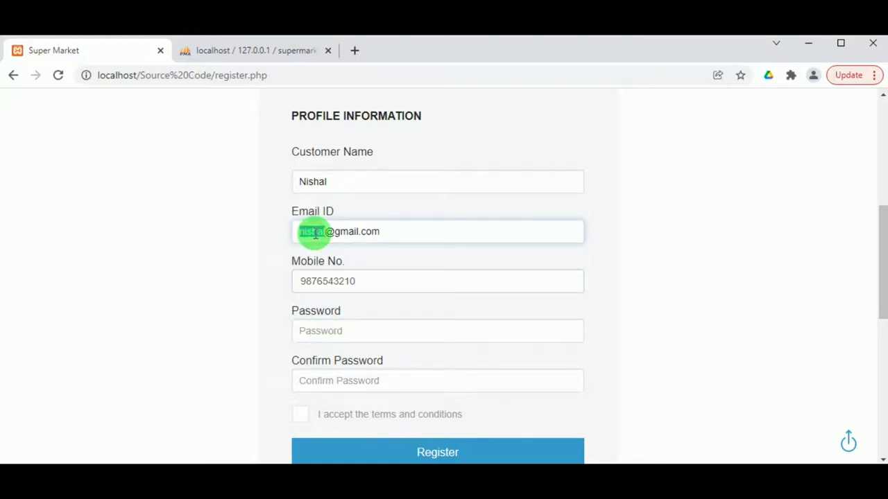
left_click(323, 326)
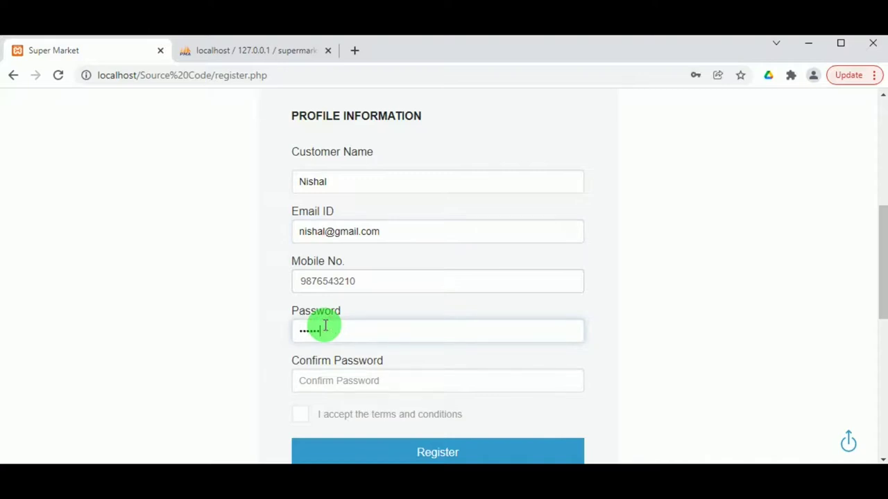
type("@12345")
left_click(329, 378)
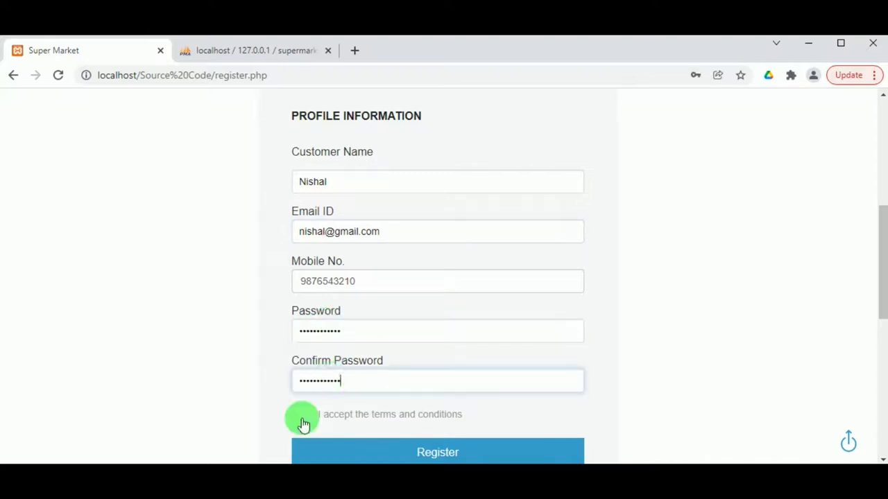
left_click(297, 418)
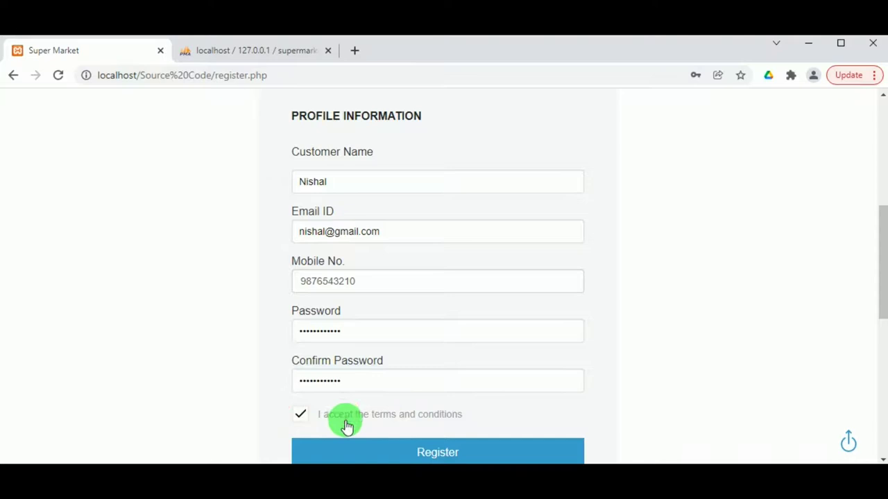
scroll(347, 419, "down", 1)
left_click(426, 380)
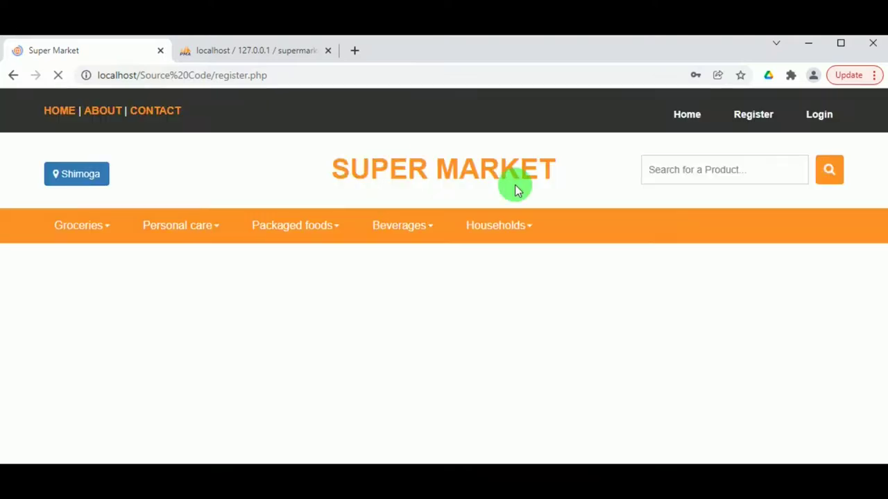
- Submit the registration, then log in to the new account with the saved email and password
left_click(558, 149)
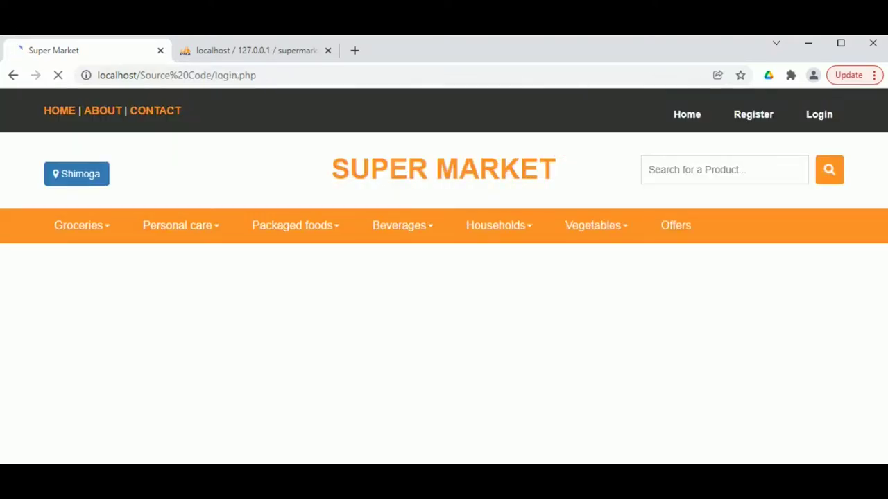
scroll(520, 264, "down", 4)
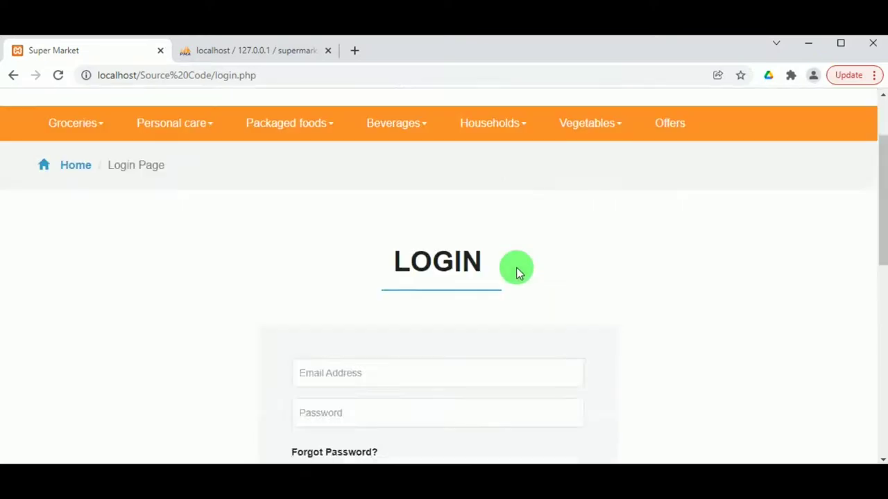
left_click(342, 201)
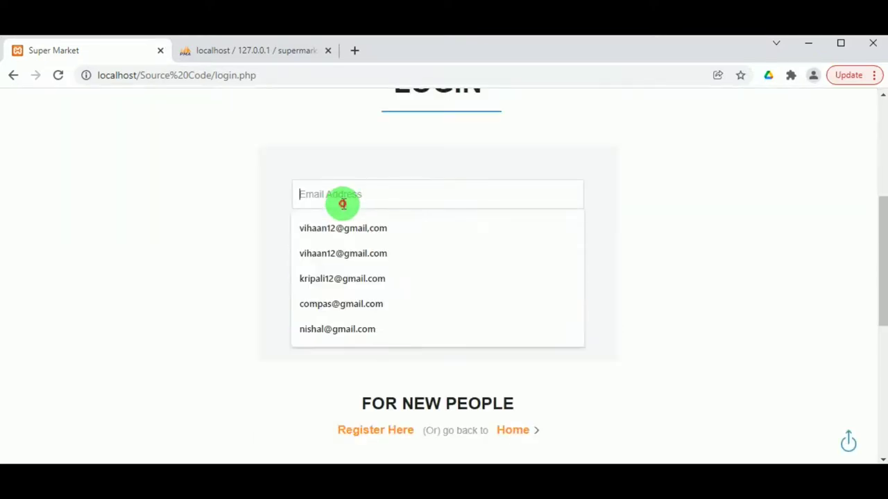
left_click(301, 330)
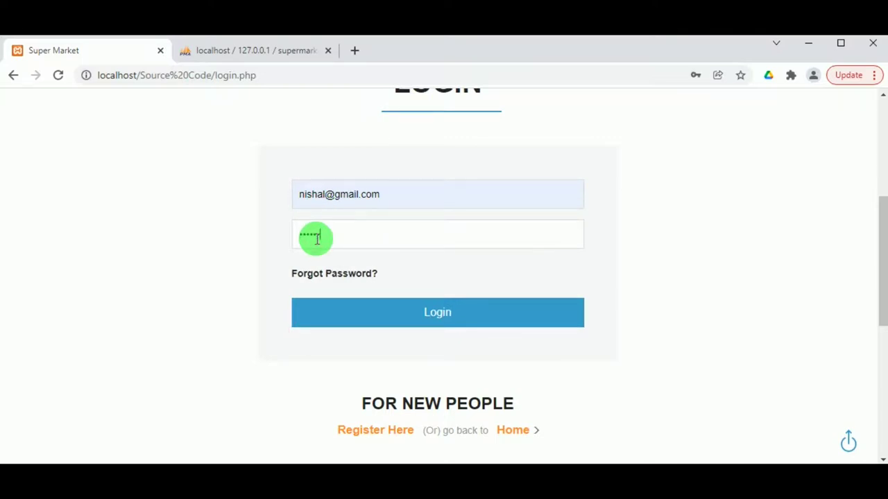
left_click(430, 317)
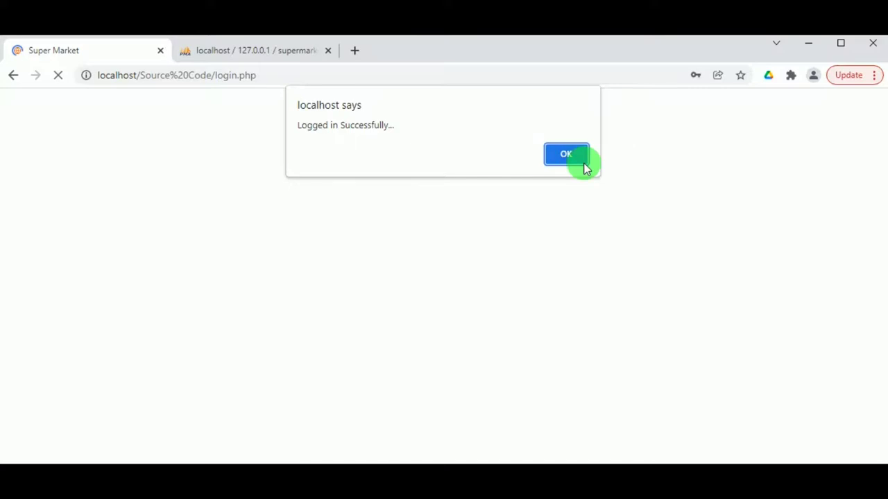
left_click(581, 163)
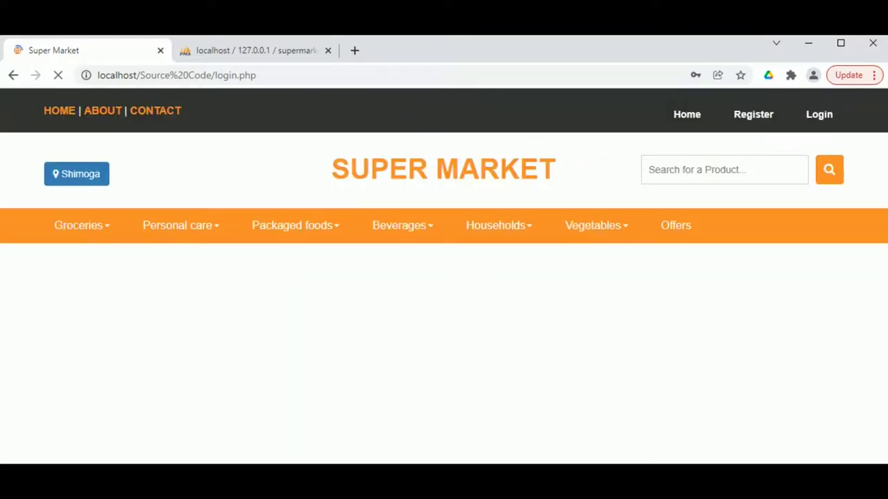
- Open My Account > My Profile to see the customer's details
scroll(569, 272, "down", 3)
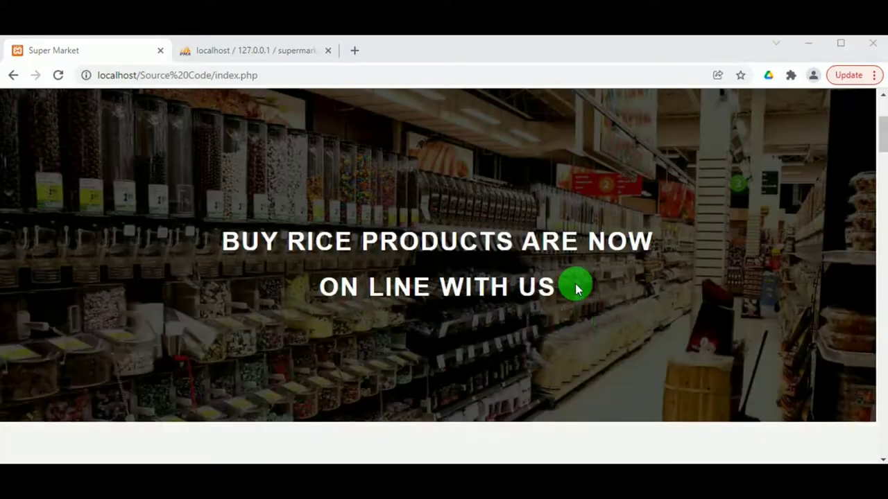
scroll(576, 284, "up", 1)
scroll(574, 284, "up", 2)
scroll(618, 248, "down", 5)
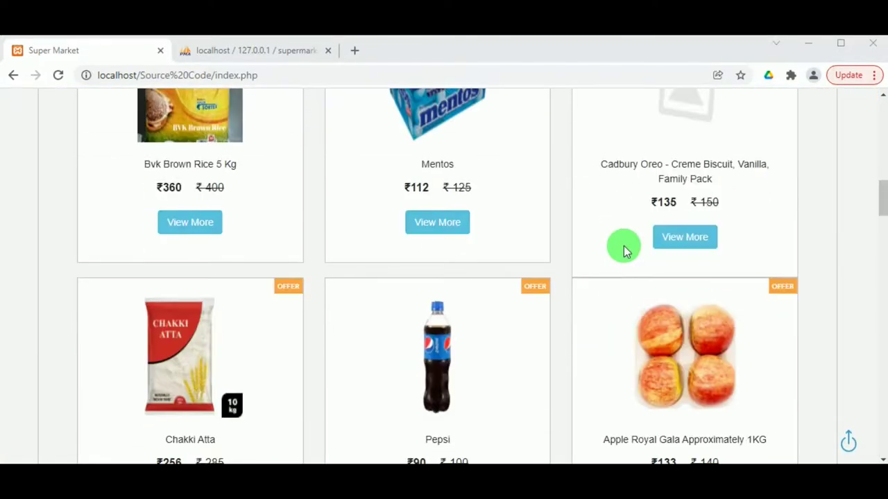
scroll(624, 245, "down", 1)
scroll(624, 246, "up", 10)
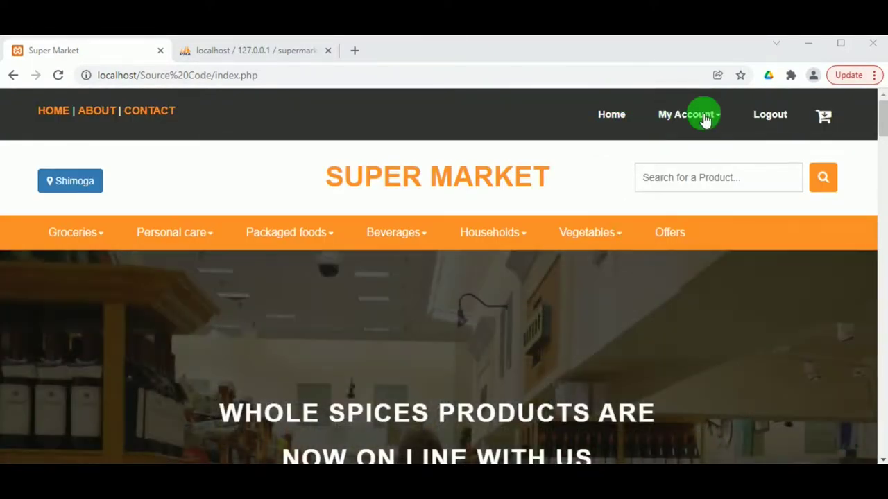
left_click(702, 117)
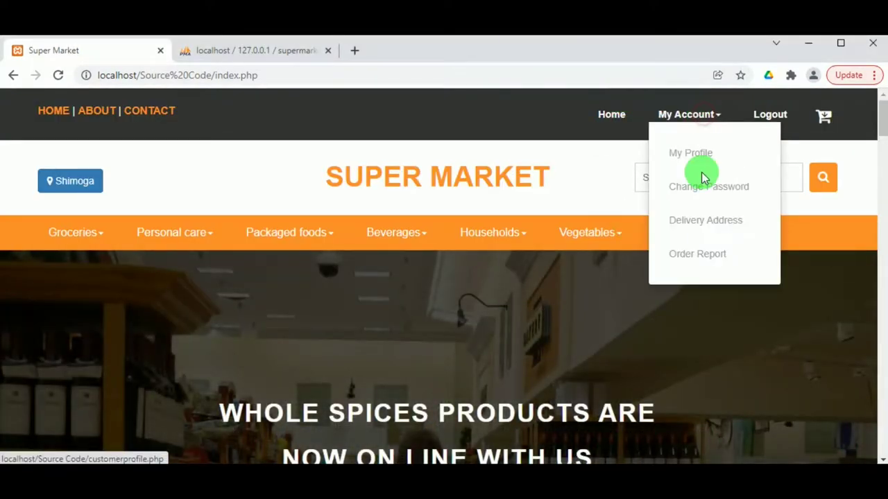
left_click(690, 154)
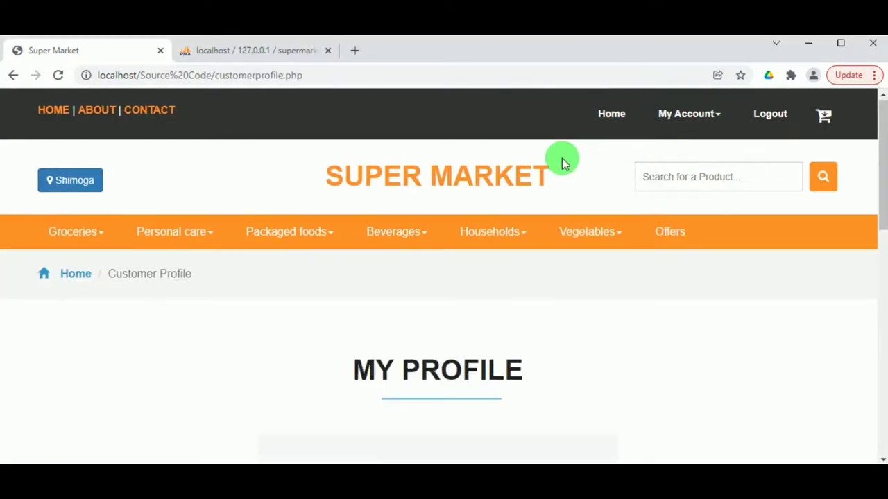
- Look over the profile, then go to the Change Password page
scroll(424, 343, "down", 6)
scroll(305, 243, "up", 2)
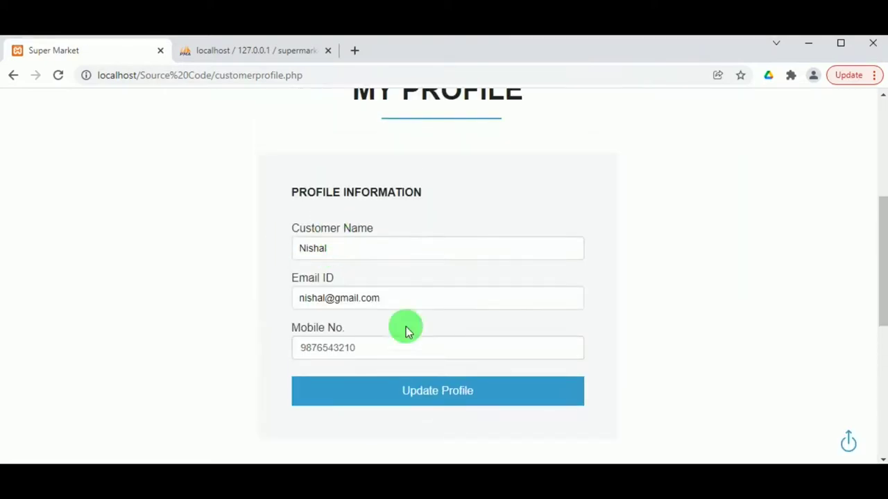
scroll(559, 287, "up", 1)
scroll(561, 287, "down", 1)
scroll(569, 277, "up", 5)
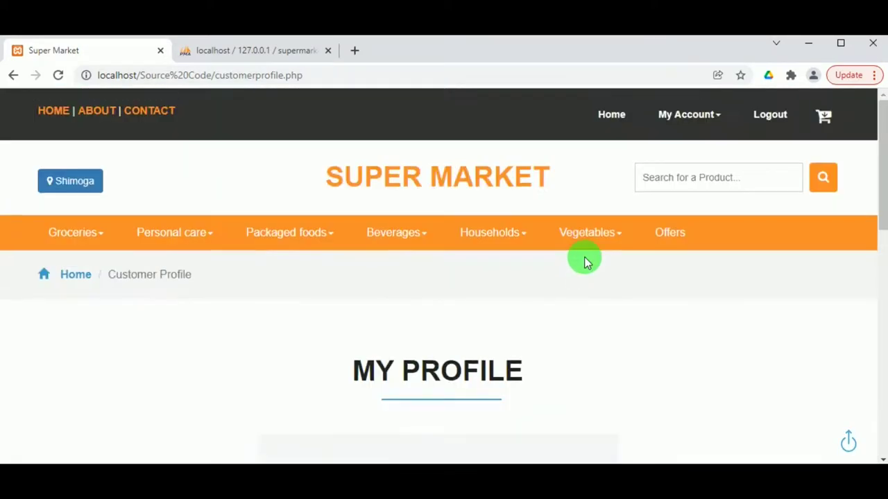
left_click(695, 116)
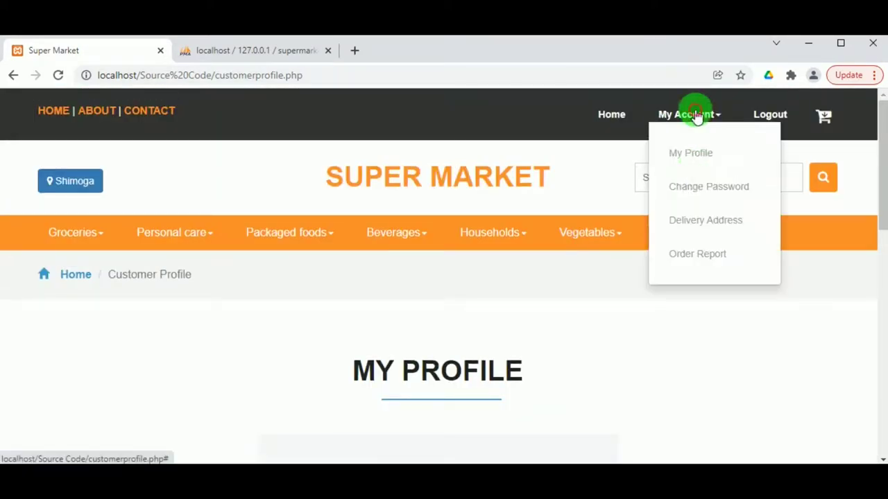
left_click(703, 184)
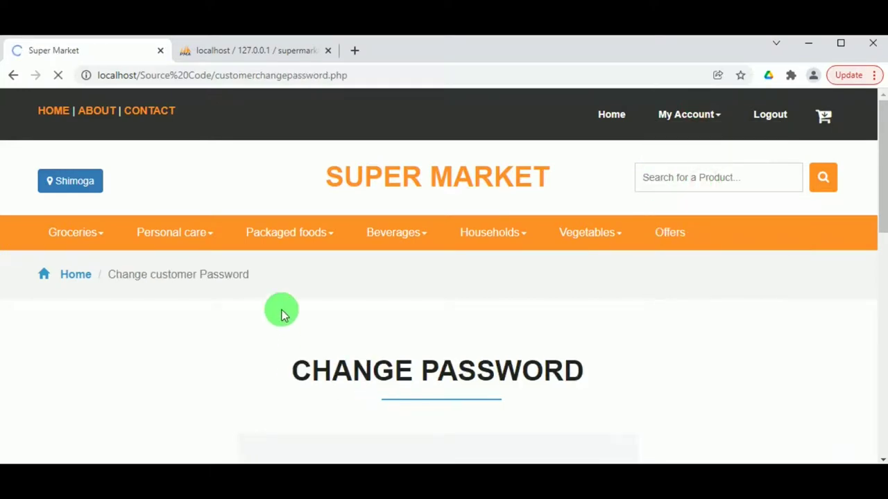
scroll(445, 367, "down", 1)
scroll(416, 362, "down", 2)
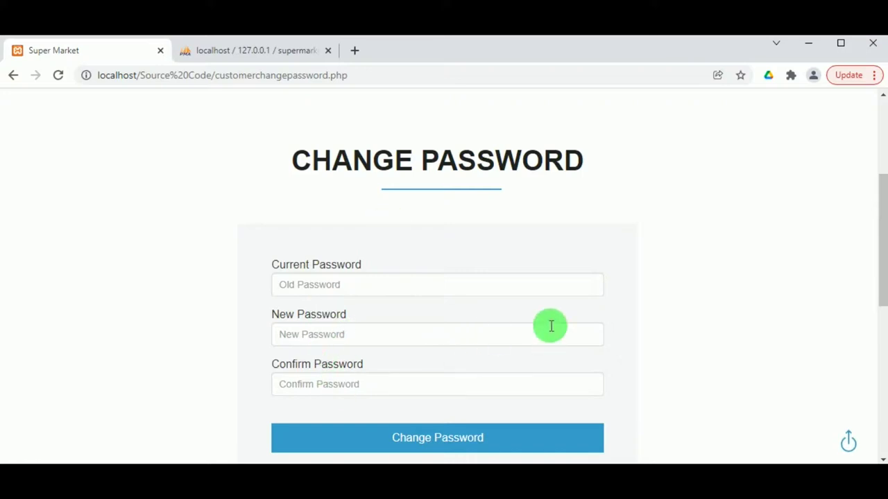
scroll(548, 326, "up", 3)
left_click(713, 113)
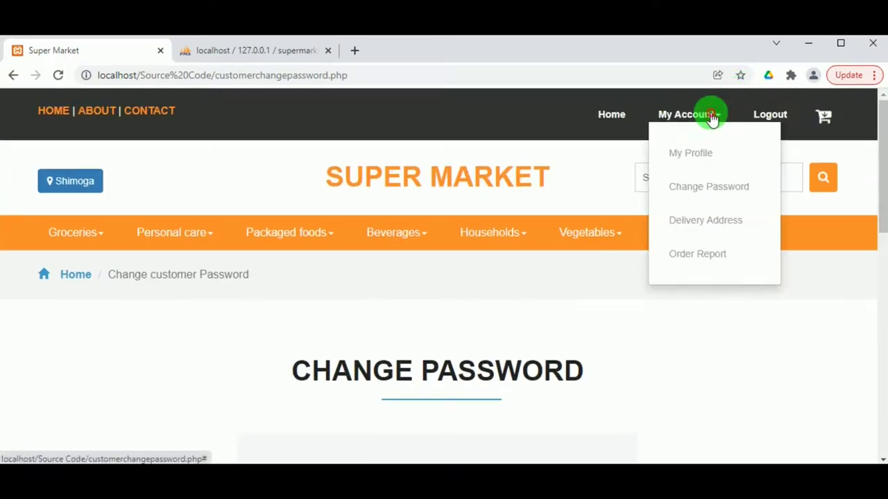
- Go to the saved delivery addresses page and start adding a new address
left_click(716, 228)
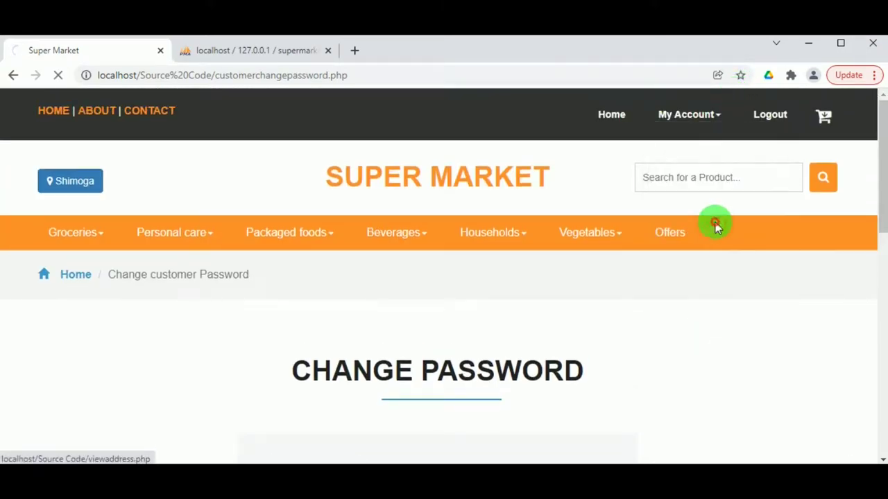
scroll(349, 331, "down", 5)
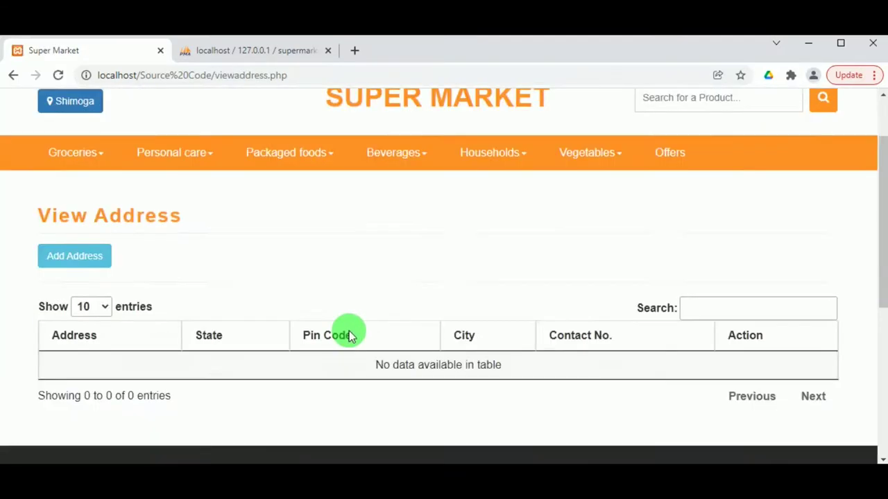
scroll(347, 328, "up", 1)
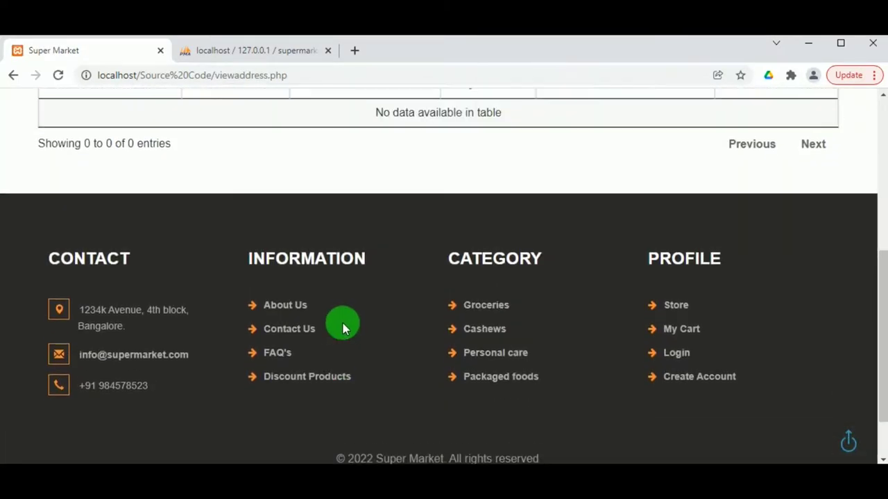
scroll(343, 326, "up", 2)
left_click(54, 148)
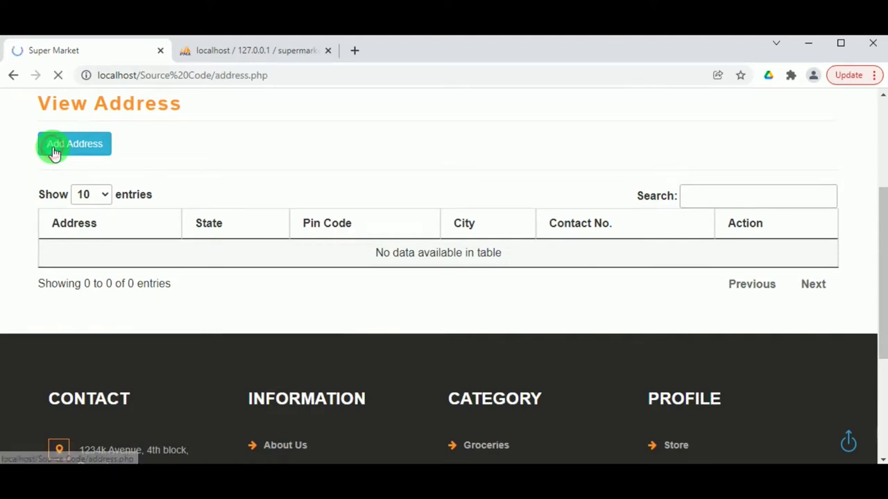
scroll(437, 416, "down", 4)
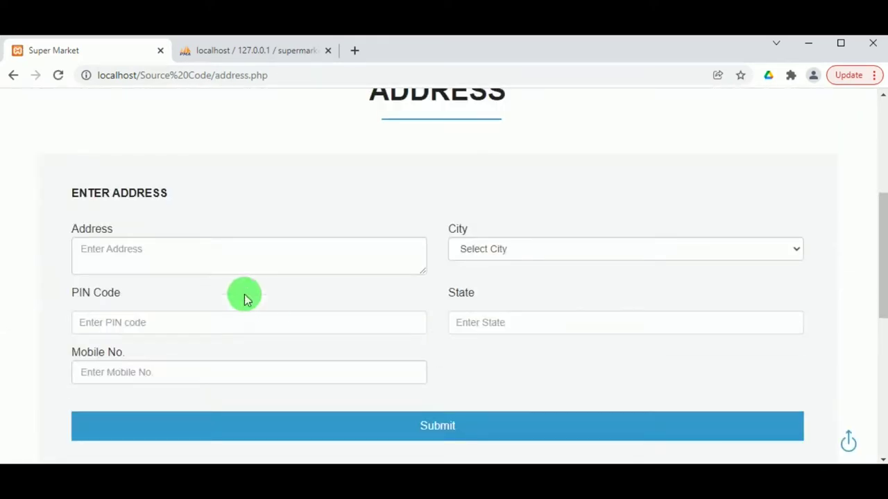
left_click(219, 269)
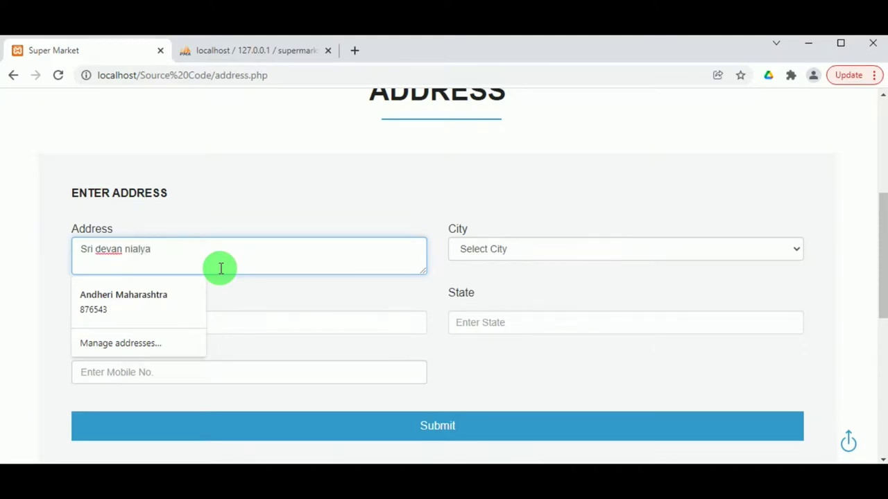
left_click(131, 257)
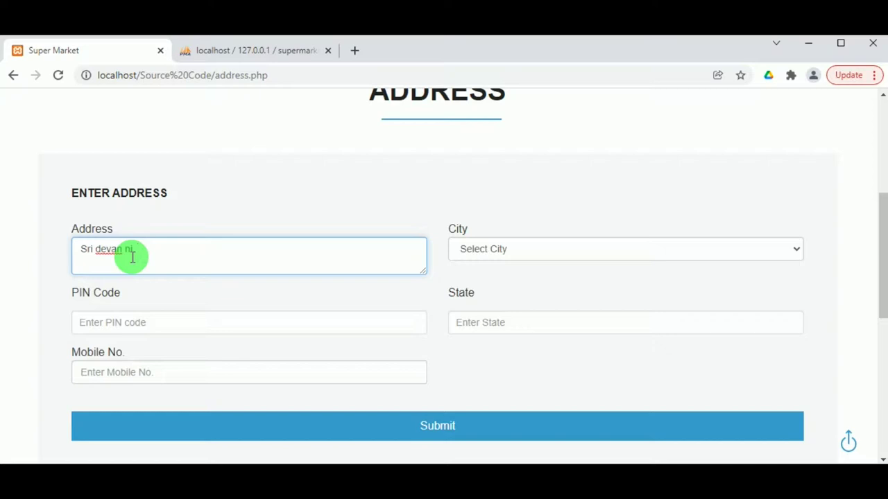
left_click(553, 247)
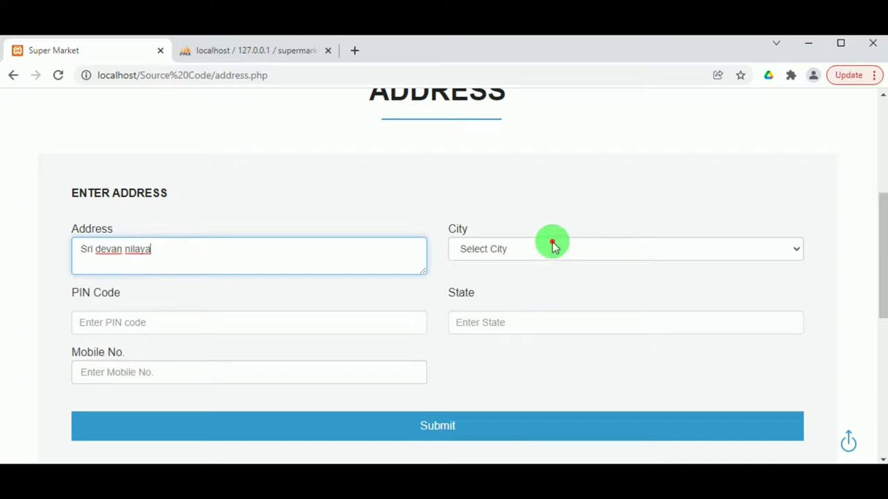
left_click(605, 251)
left_click(501, 355)
left_click(109, 324)
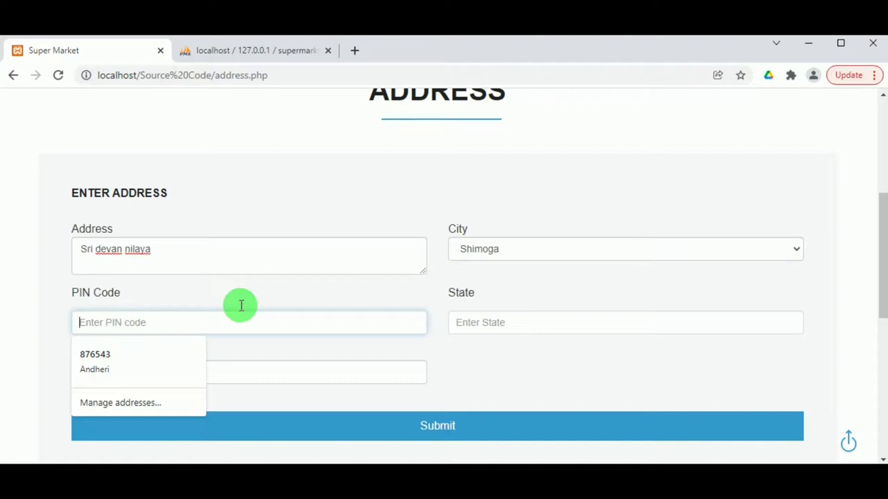
type("234213")
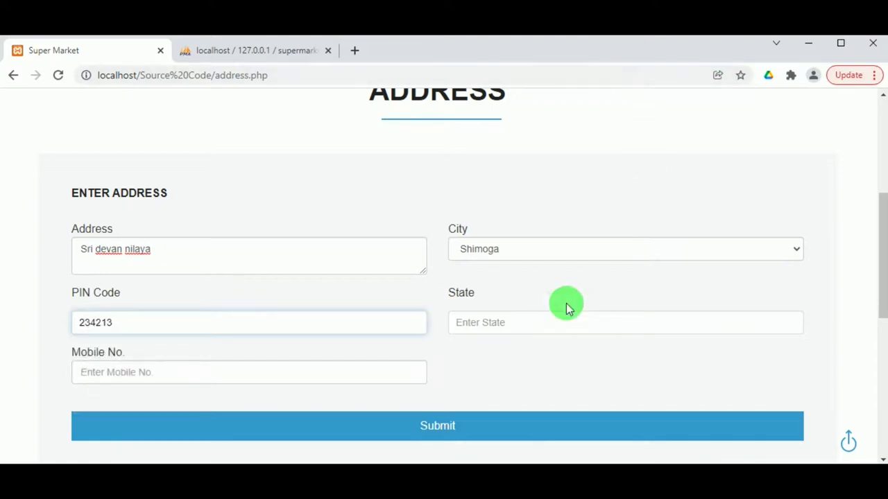
left_click(548, 327)
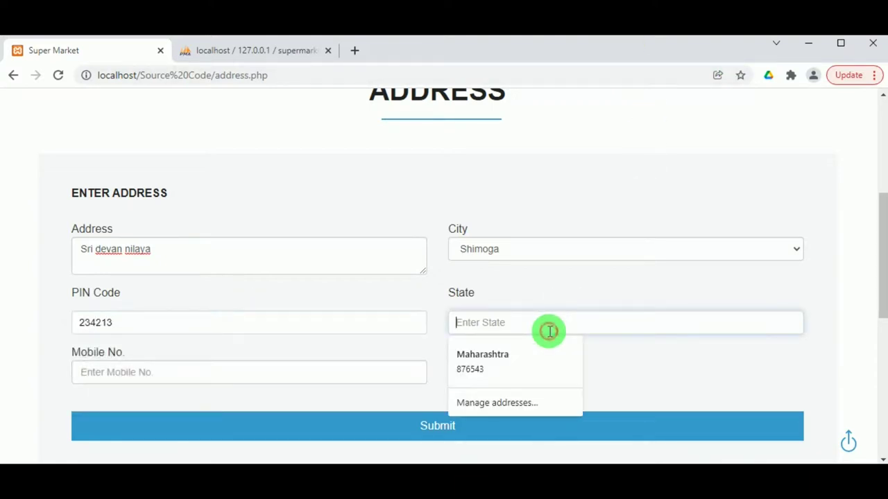
type("Karnataka")
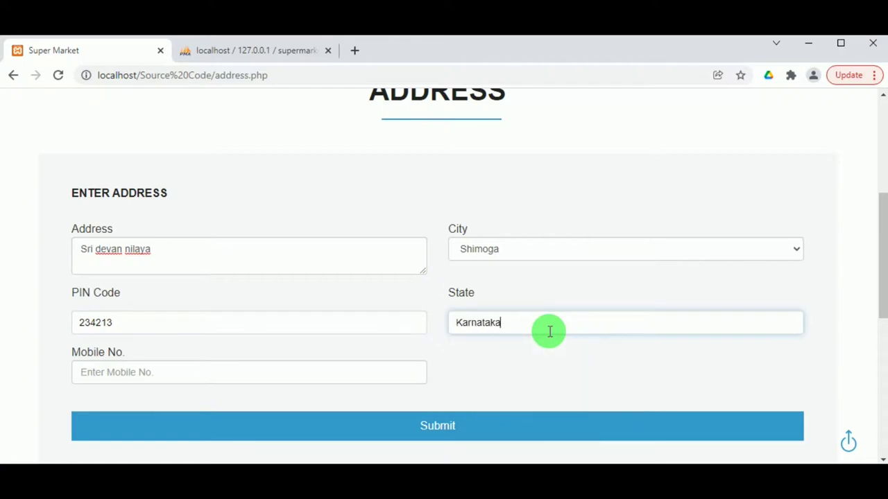
left_click(105, 376)
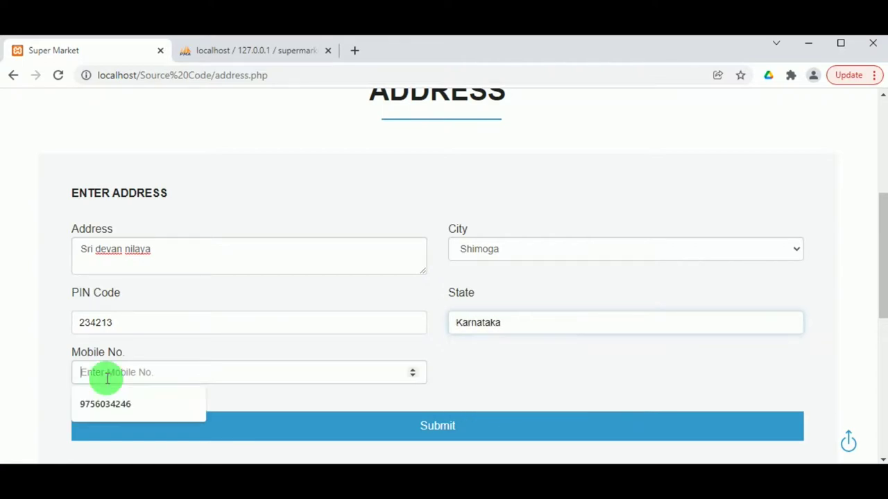
left_click(116, 415)
- Submit the Shimoga address, acknowledge the confirmation and check it in the address list
left_click(307, 440)
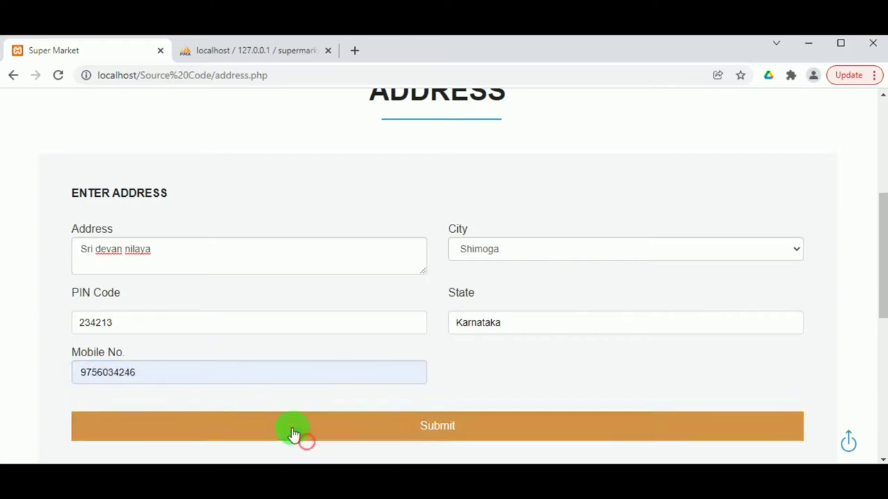
left_click(384, 426)
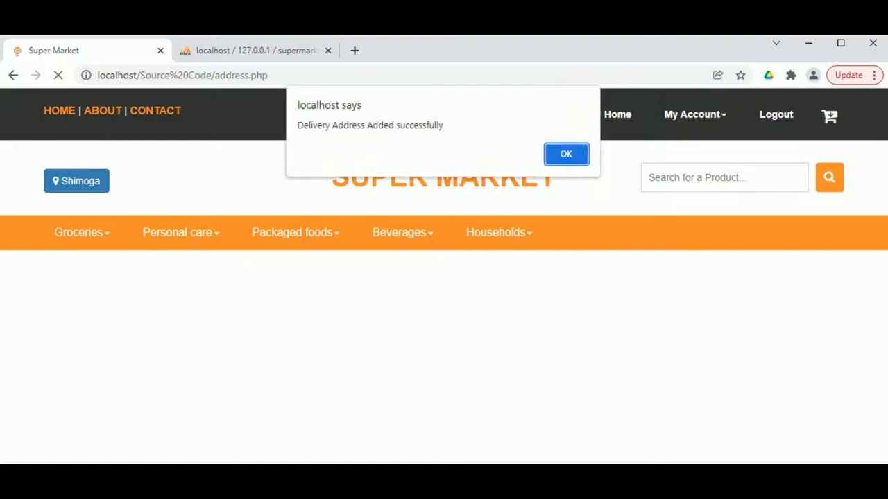
left_click(565, 154)
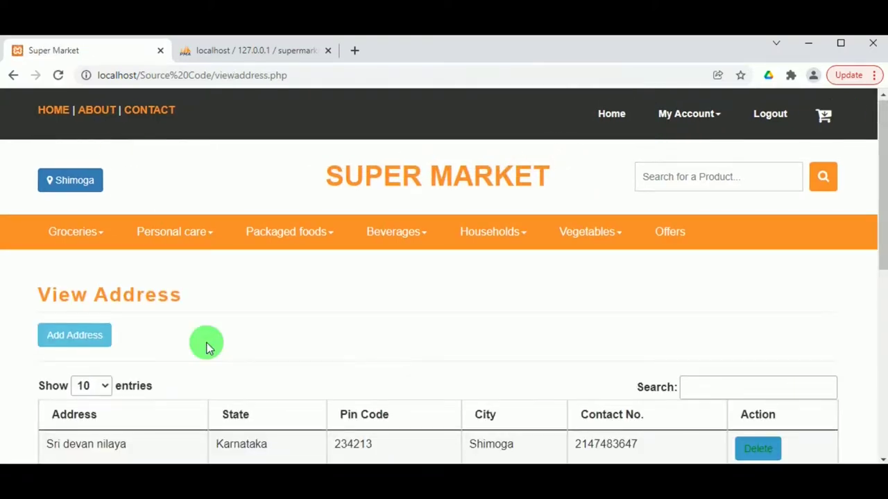
scroll(207, 346, "down", 1)
scroll(206, 345, "up", 1)
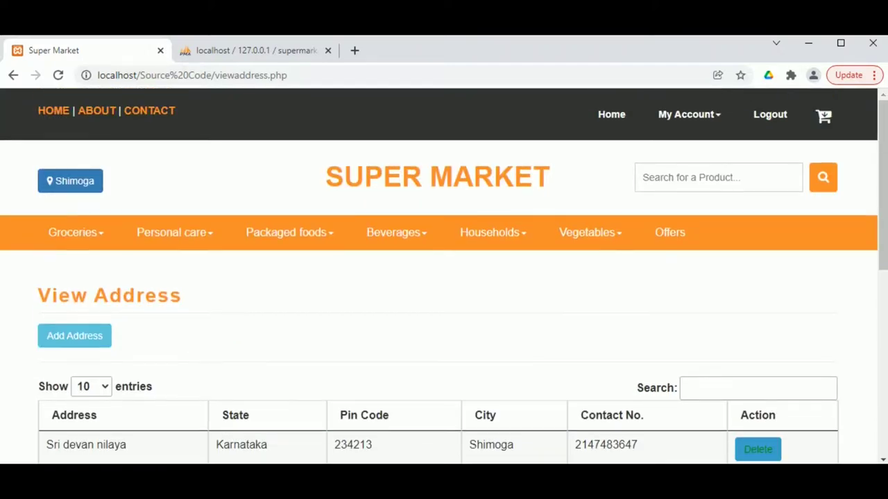
scroll(444, 278, "down", 3)
left_click(77, 198)
scroll(229, 284, "down", 2)
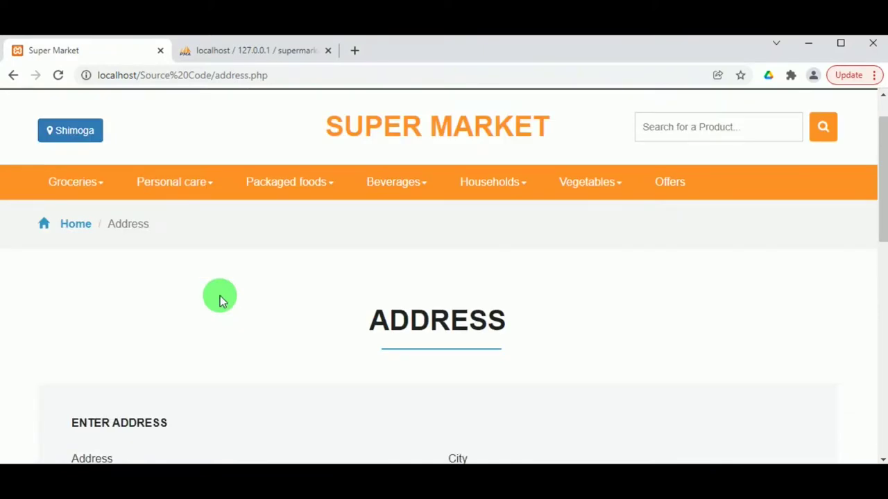
scroll(211, 323, "up", 2)
scroll(139, 386, "down", 2)
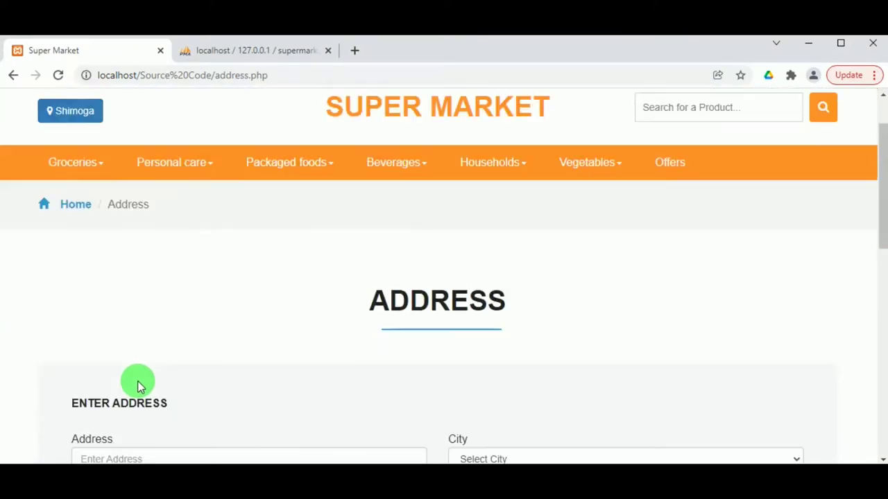
scroll(126, 435, "up", 1)
scroll(118, 412, "down", 2)
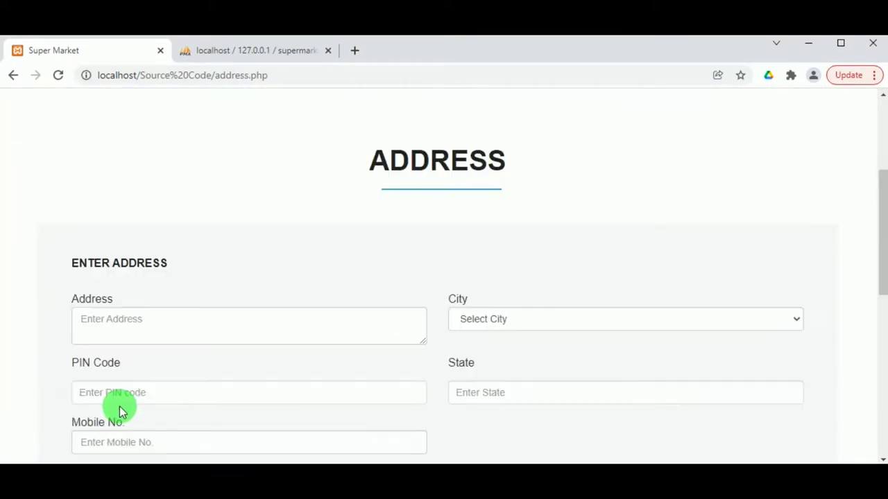
left_click(113, 333)
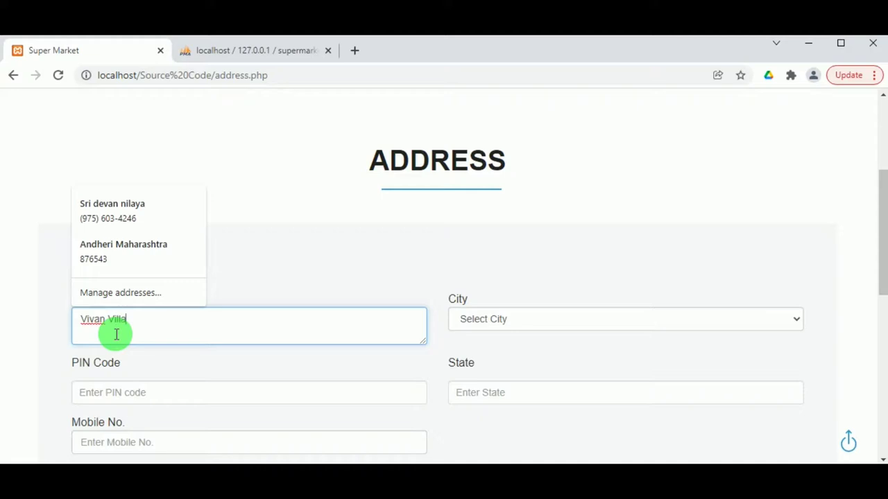
left_click(466, 323)
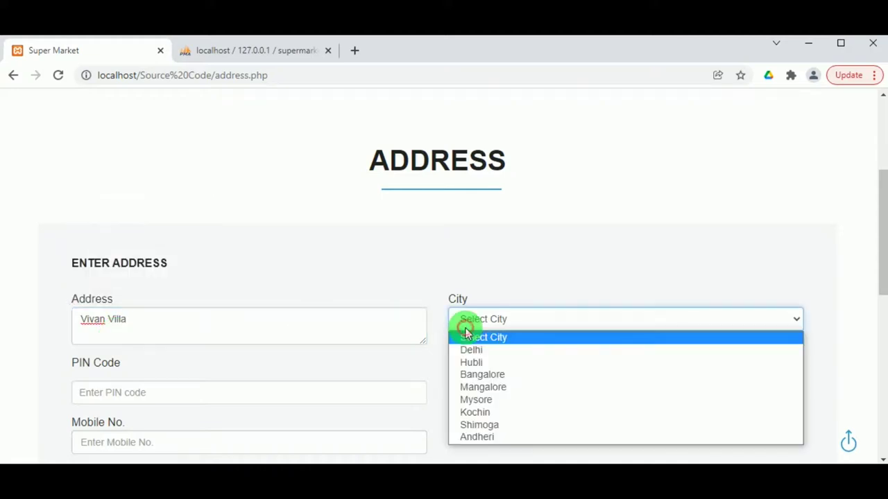
left_click(477, 426)
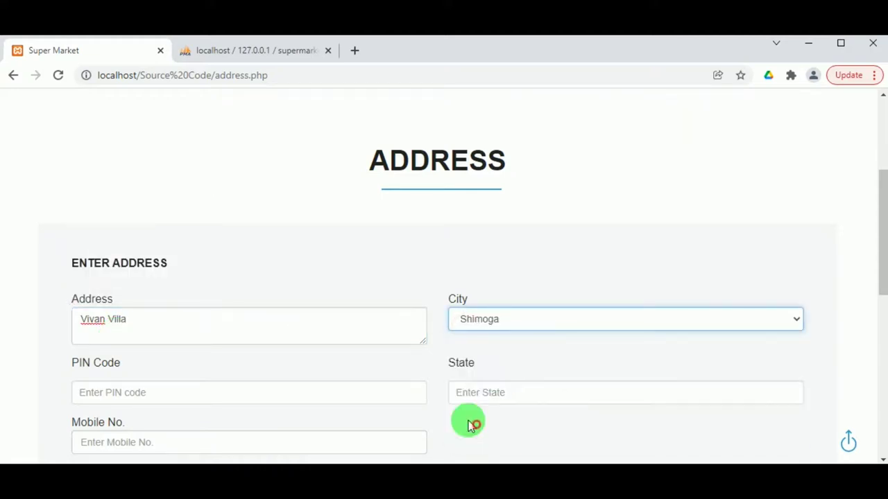
left_click(96, 396)
type("577201")
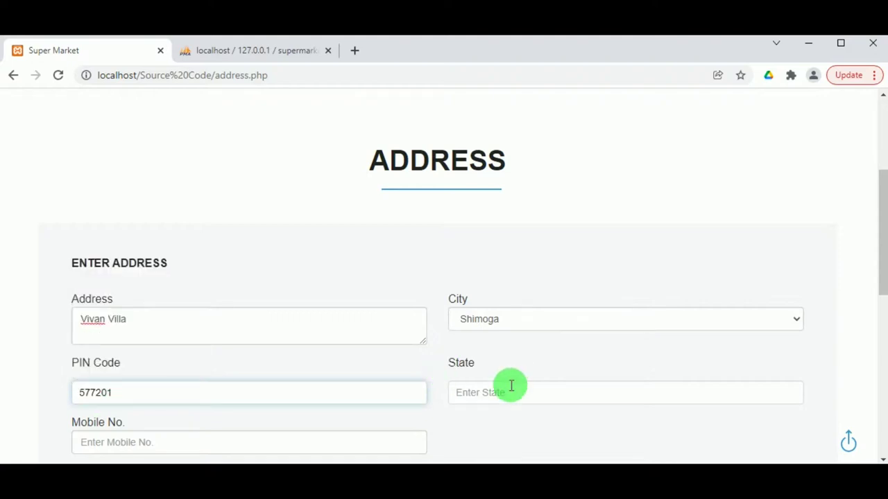
- Add state Karnataka and the customer's mobile number, then submit the second address
left_click(509, 390)
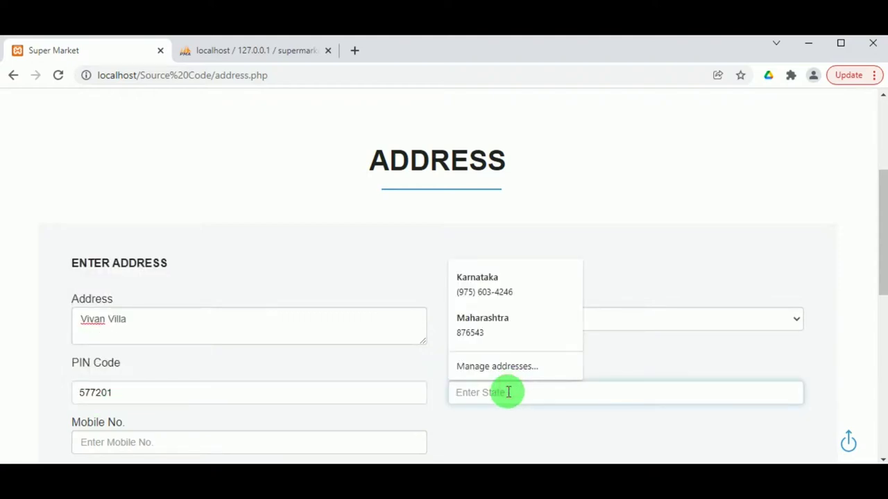
type("Karnat")
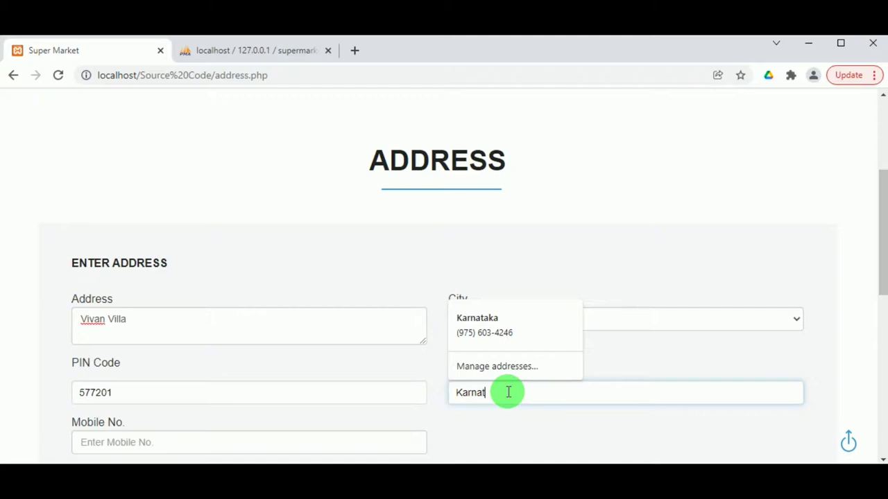
type("aka")
scroll(347, 392, "down", 1)
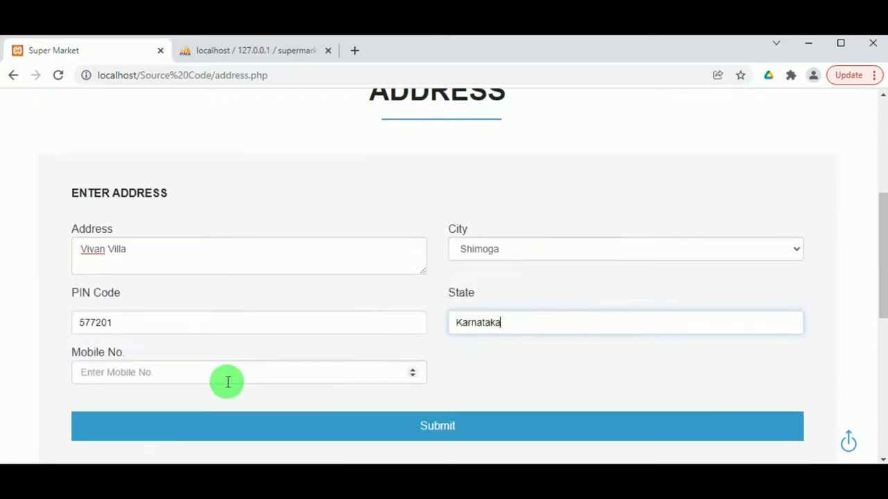
left_click(225, 382)
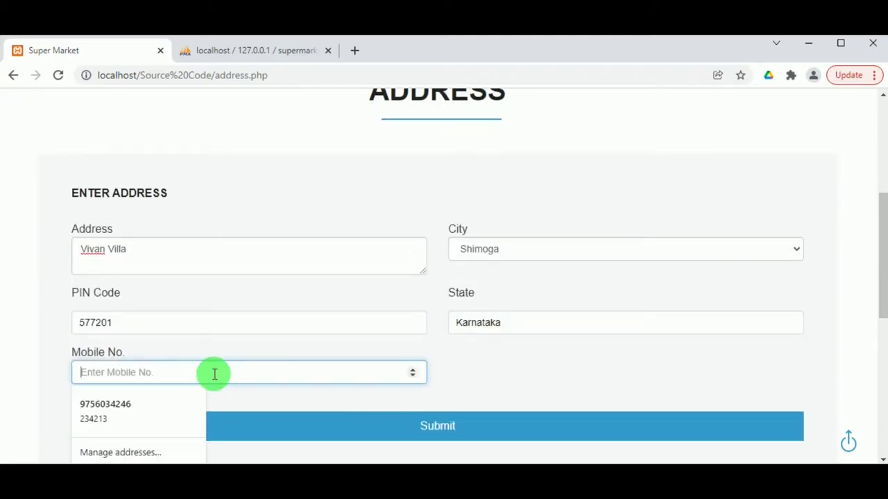
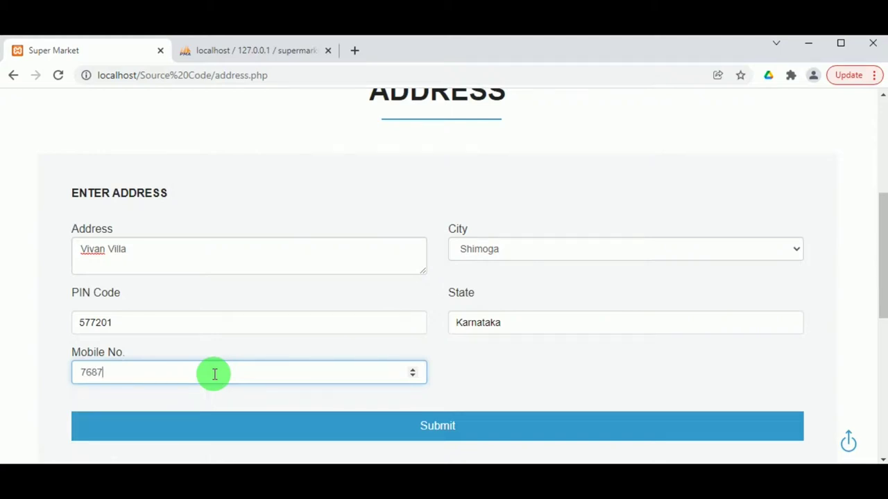
left_click(358, 434)
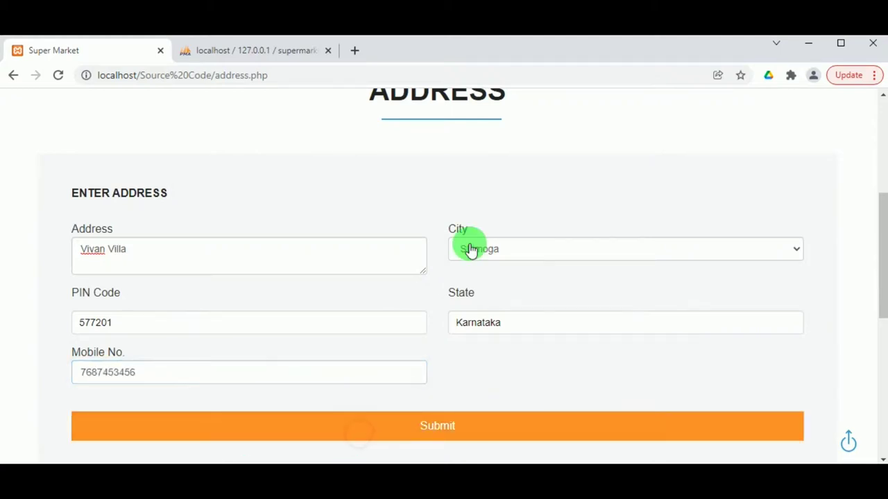
left_click(567, 154)
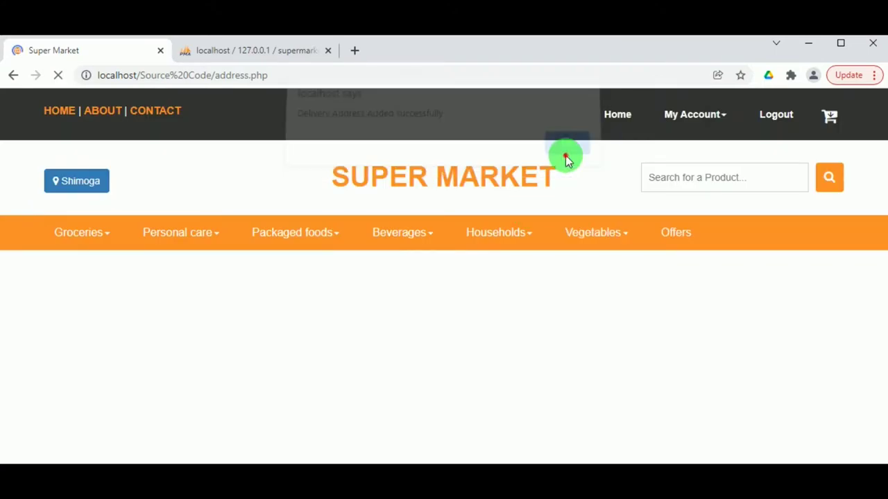
scroll(243, 341, "down", 2)
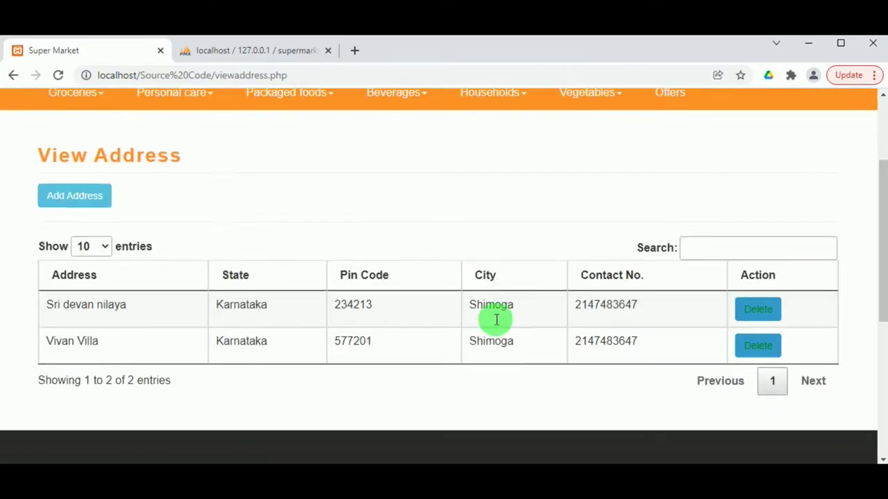
- Return from the address list to the home page and open the Households menu
scroll(544, 306, "down", 3)
scroll(545, 303, "up", 5)
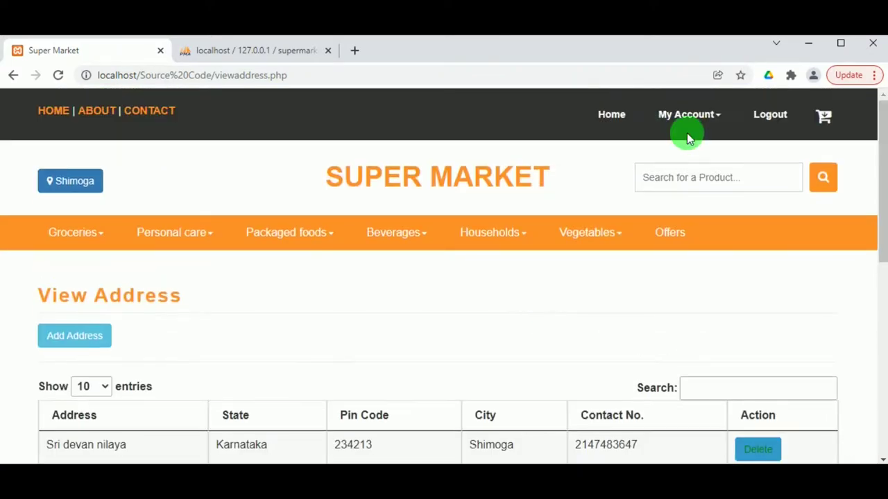
left_click(678, 118)
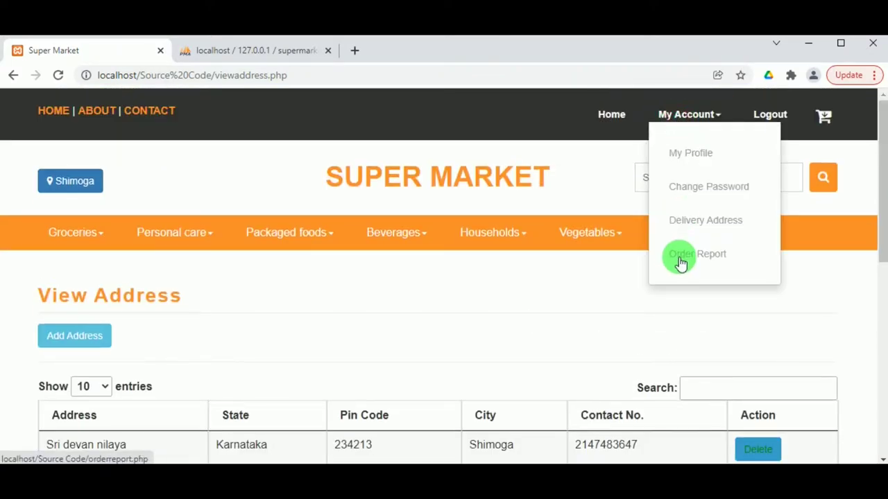
left_click(621, 120)
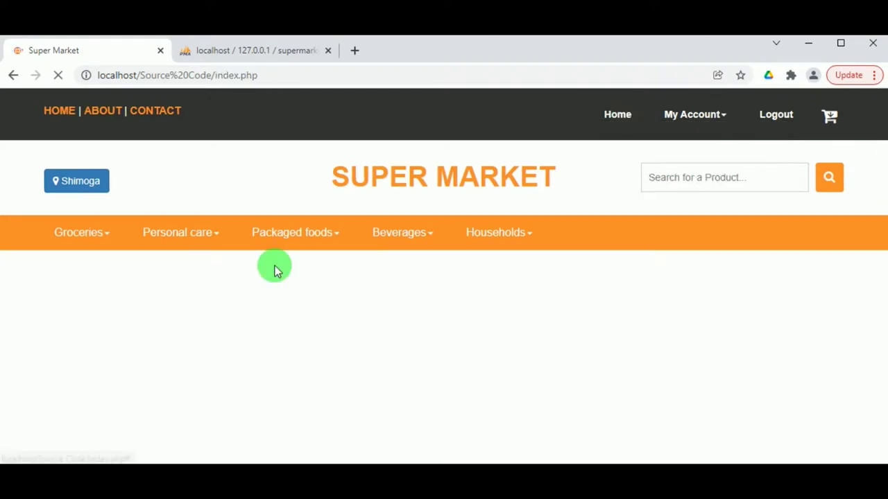
left_click(477, 239)
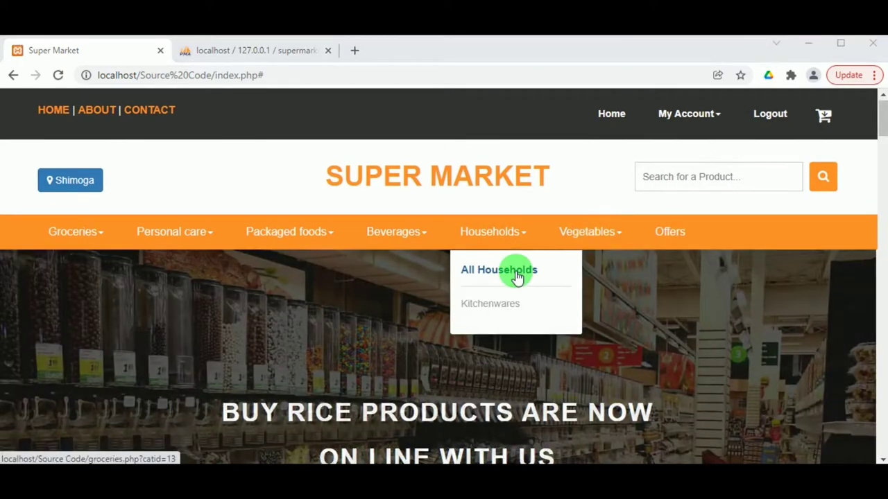
- Open the Idli Cooker Set from all household products and choose the 10 Silver type
left_click(516, 275)
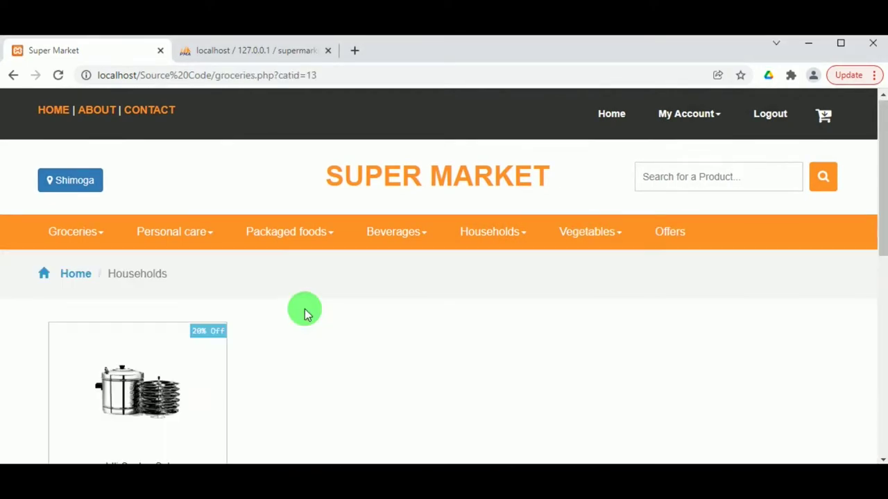
scroll(304, 309, "down", 1)
scroll(211, 352, "up", 1)
scroll(200, 352, "down", 4)
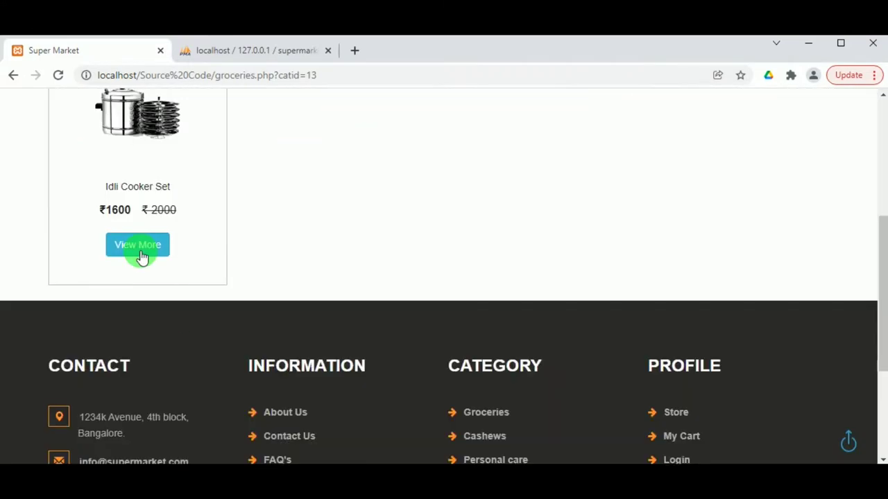
left_click(141, 253)
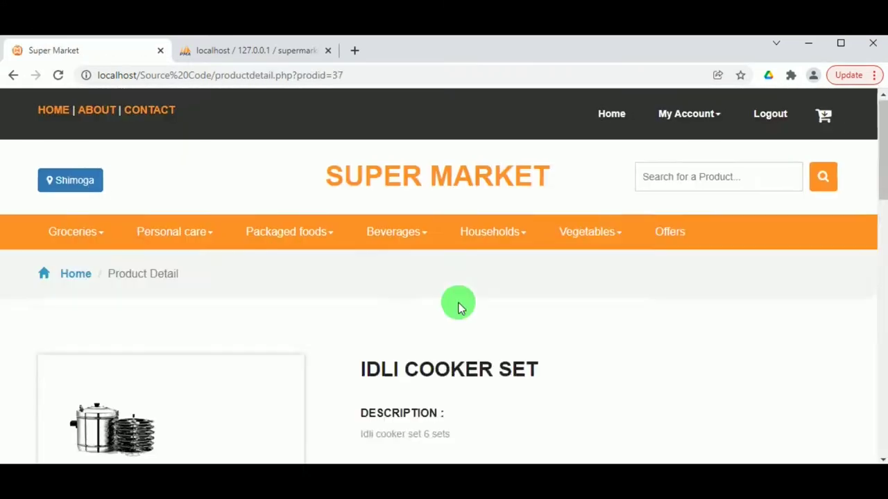
scroll(457, 308, "down", 1)
scroll(456, 315, "down", 1)
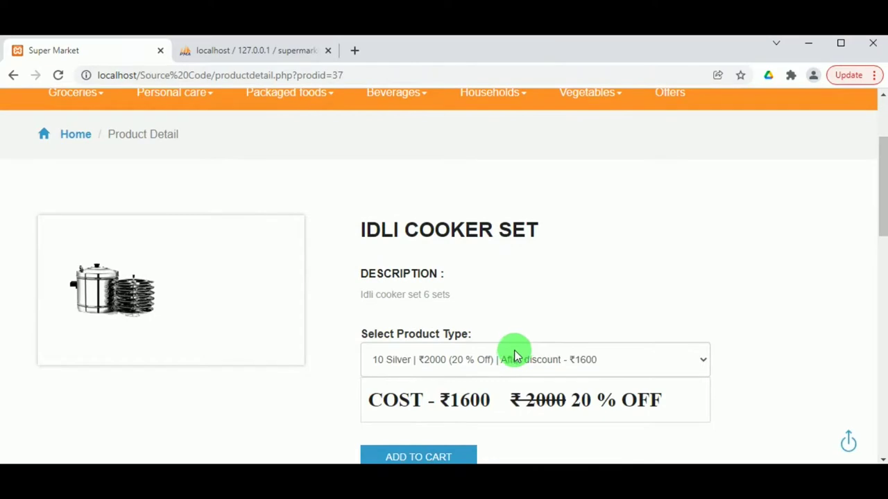
left_click(509, 357)
left_click(476, 382)
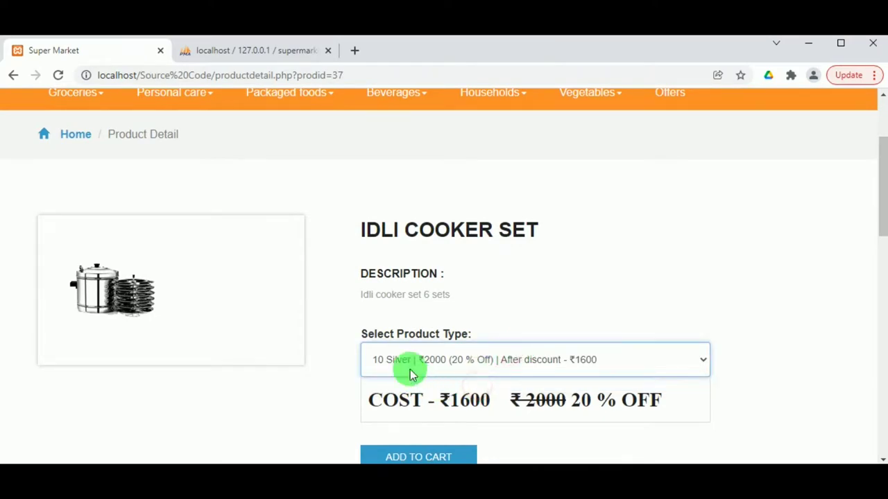
- Add the Idli Cooker Set to the cart and proceed from the order list to billing
scroll(406, 370, "down", 3)
left_click(410, 256)
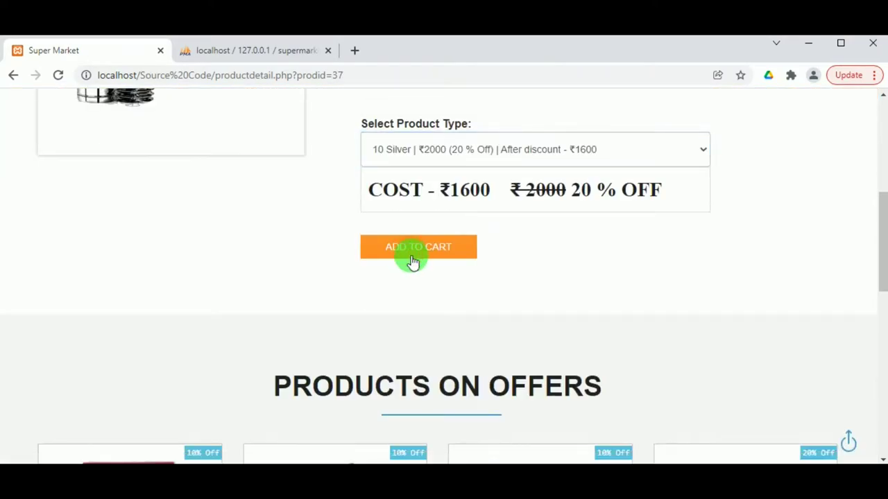
left_click(565, 152)
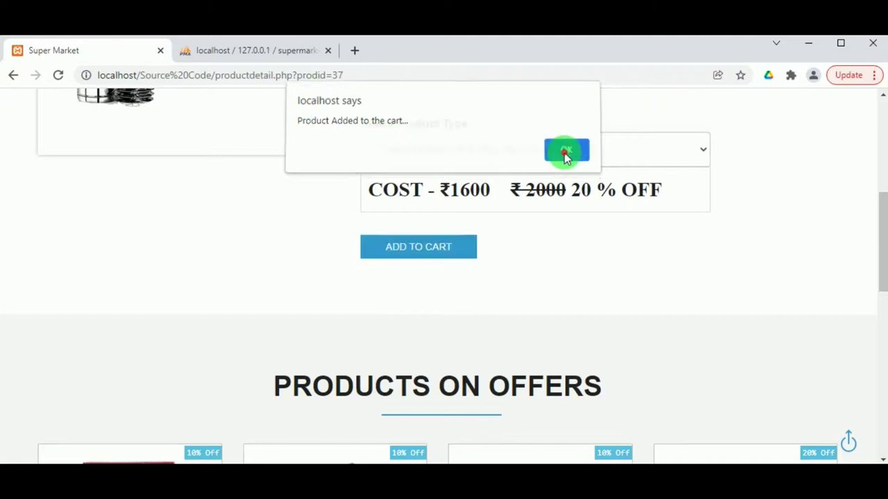
left_click(824, 118)
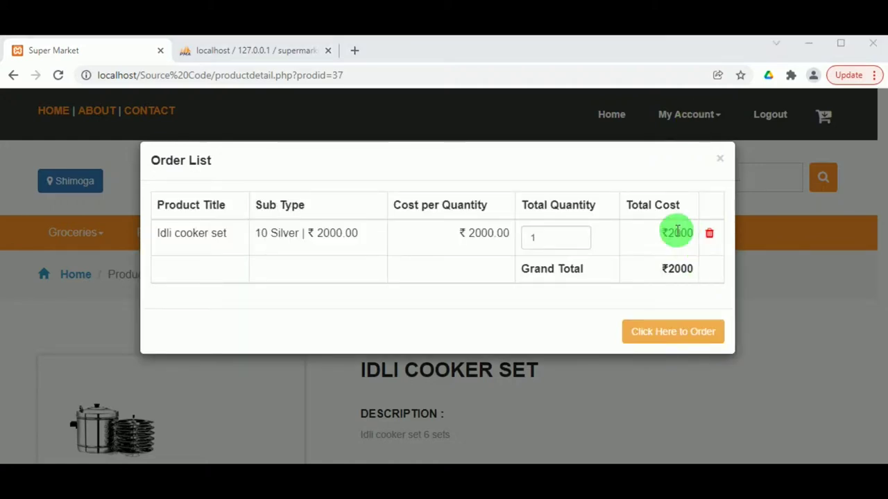
left_click(676, 345)
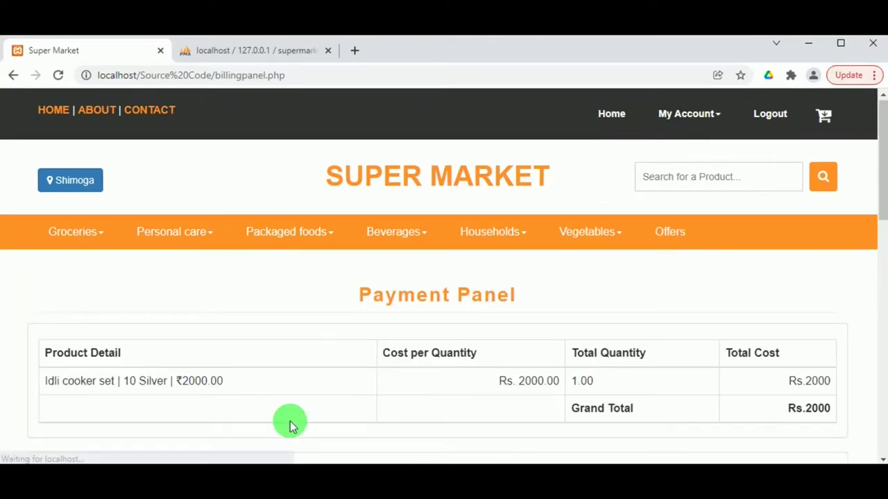
- Select the second saved delivery address, keep Visa as card type, and enter the card holder's name
scroll(469, 422, "down", 3)
scroll(787, 291, "up", 1)
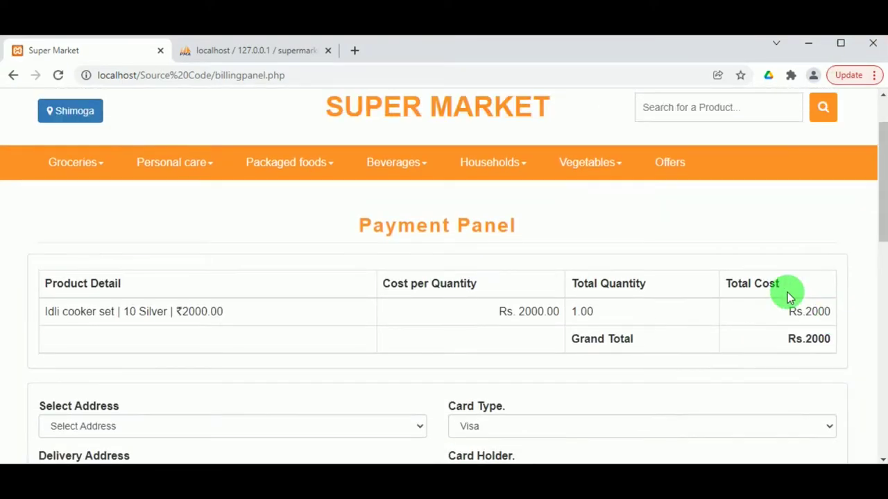
scroll(733, 297, "down", 2)
left_click(128, 293)
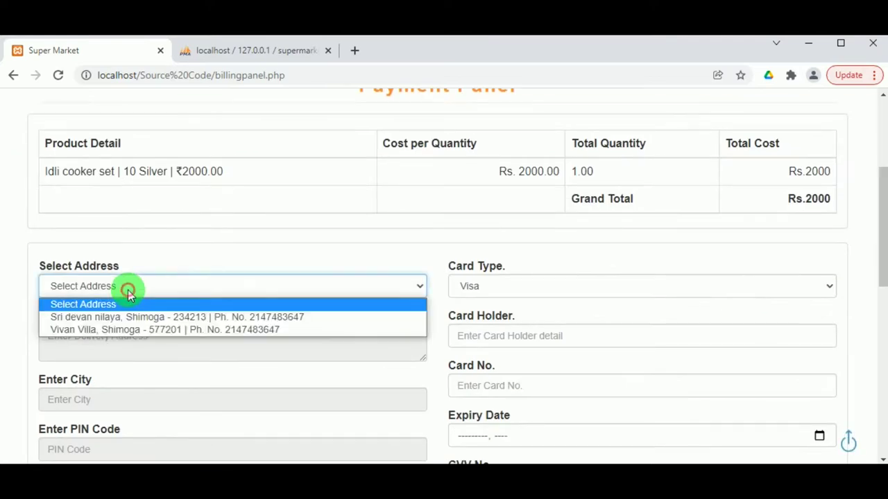
left_click(132, 330)
left_click(548, 295)
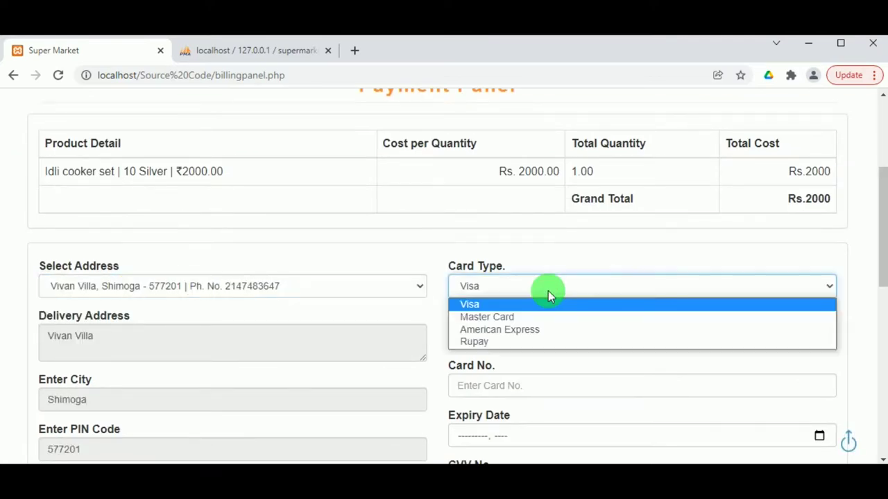
left_click(531, 304)
left_click_drag(214, 342, 421, 330)
left_click(514, 337)
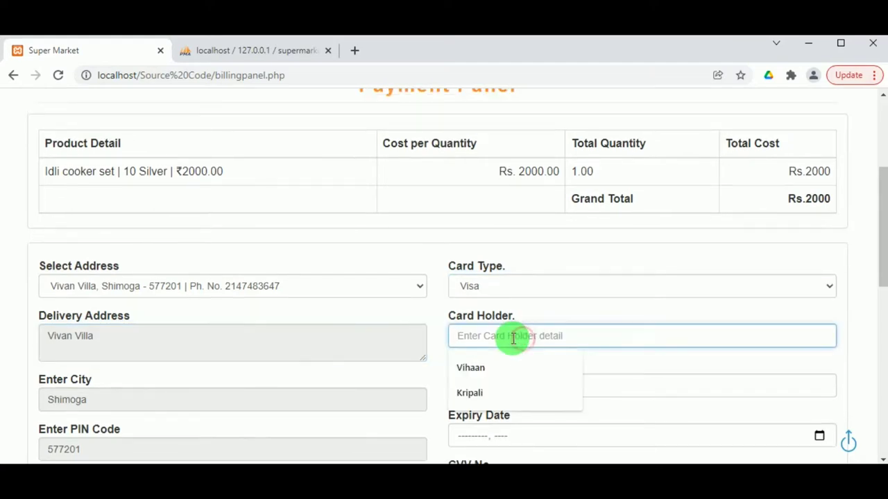
type("Nishal")
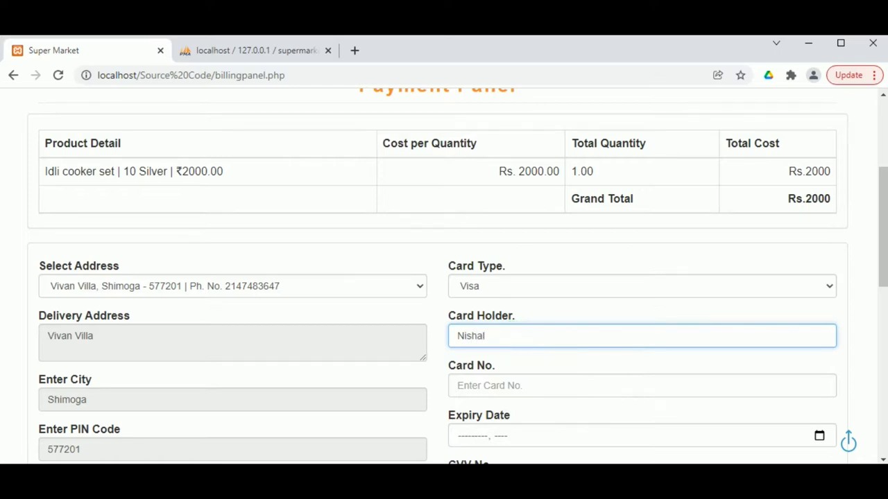
- Enter the card number, expiry December 2022 and security code, then make the payment
scroll(115, 399, "down", 3)
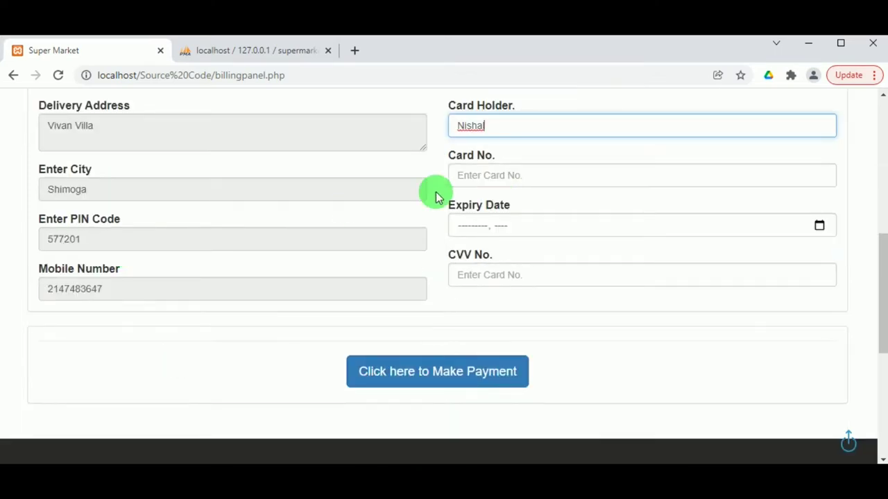
left_click(470, 173)
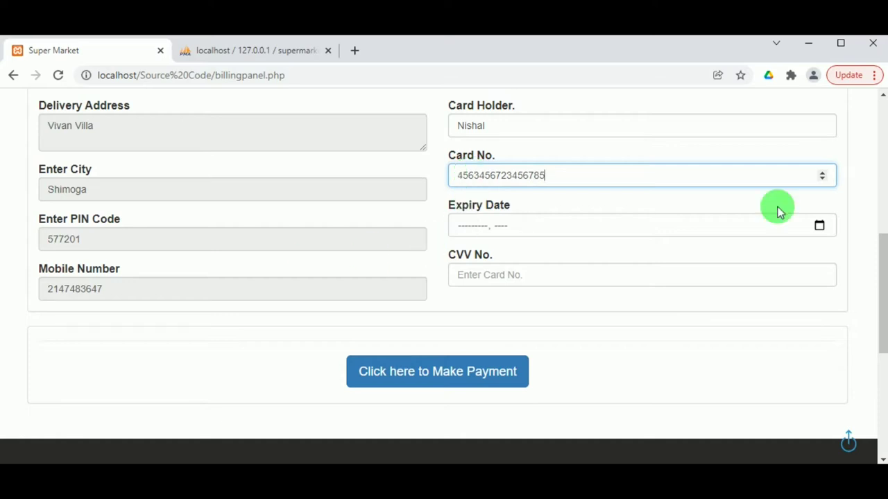
left_click(819, 226)
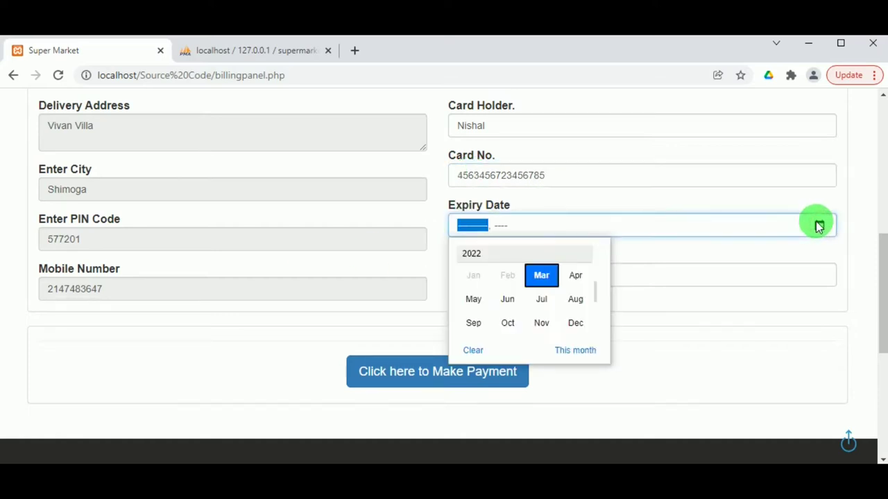
left_click(575, 323)
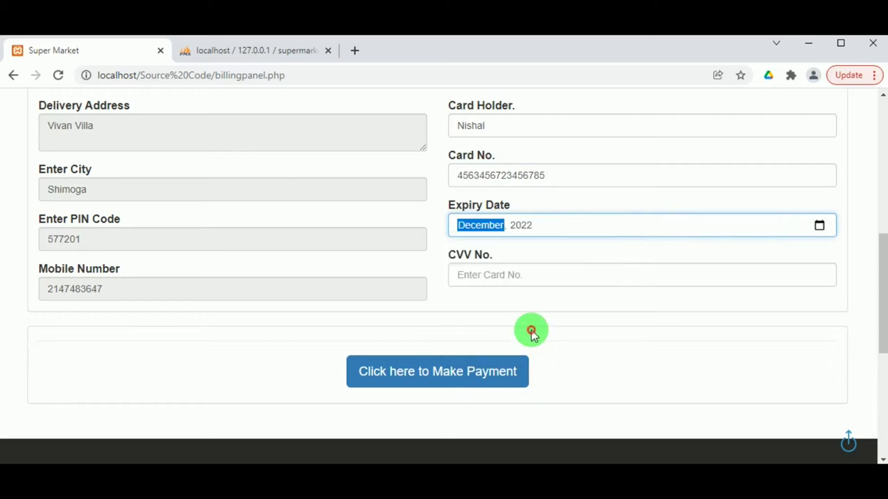
left_click(501, 277)
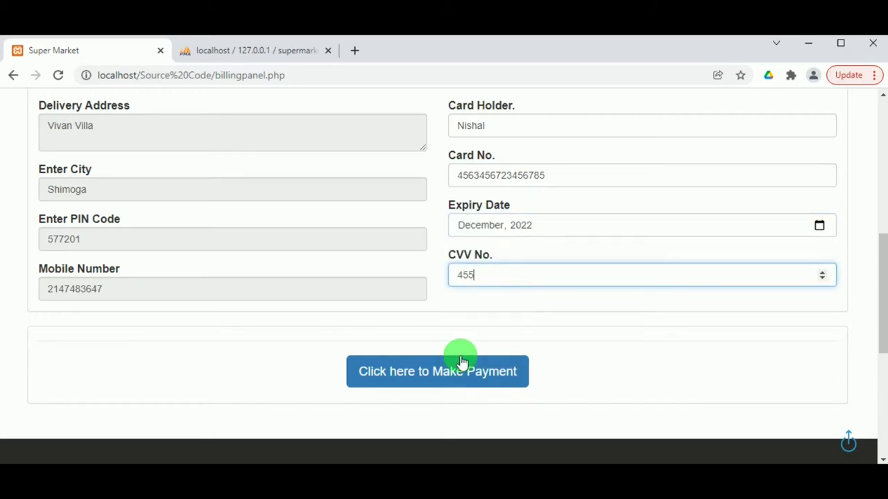
left_click(446, 372)
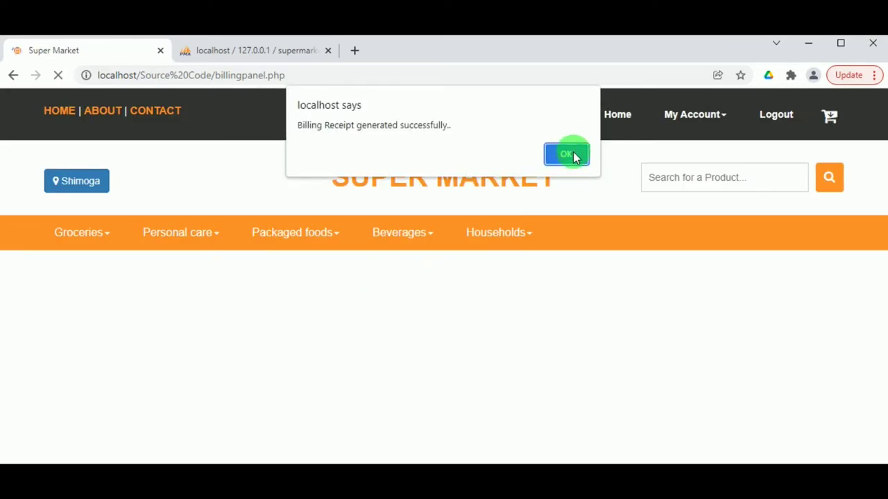
left_click(568, 155)
- Review the generated Rs.2180 billing receipt
scroll(515, 267, "down", 3)
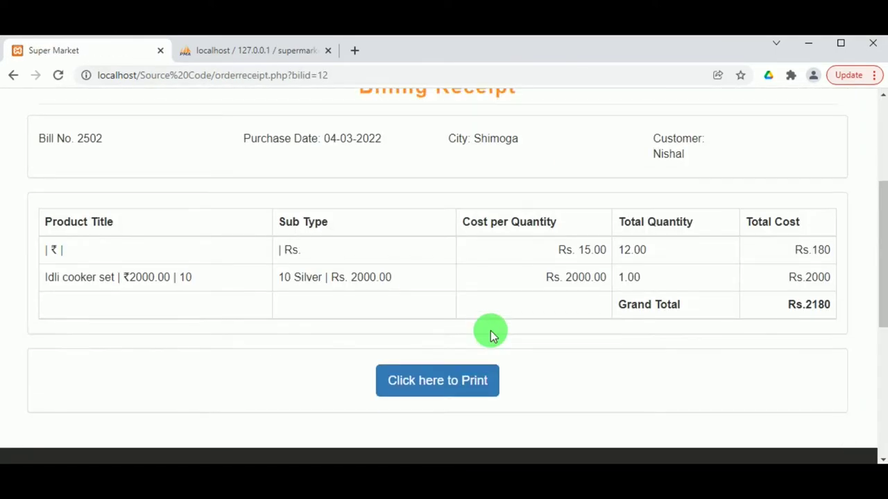
scroll(466, 330, "up", 1)
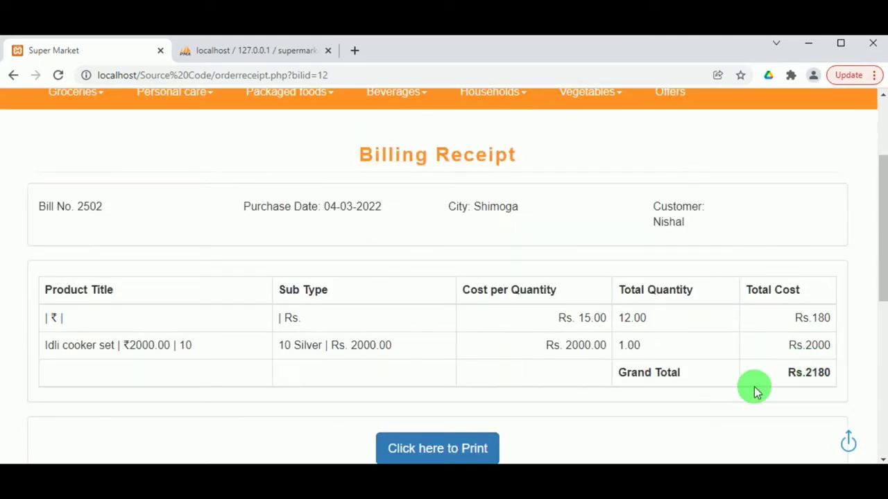
scroll(426, 443, "up", 1)
scroll(420, 433, "down", 5)
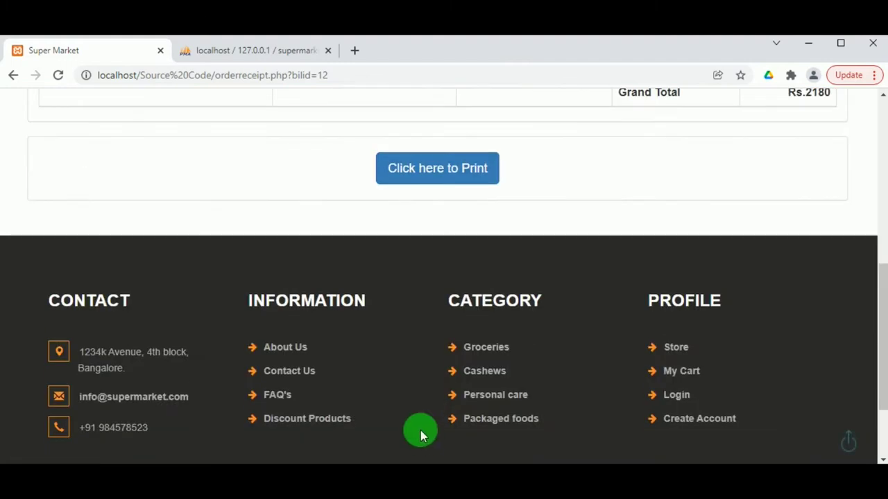
scroll(674, 231, "up", 4)
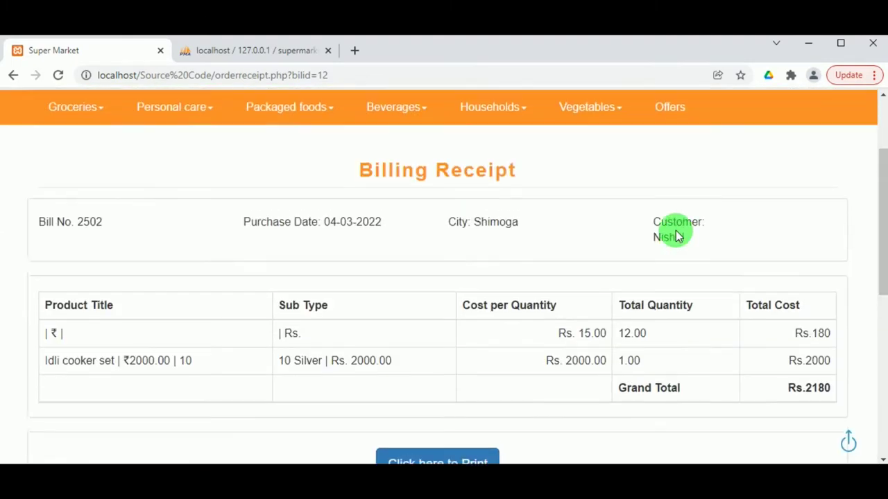
scroll(676, 236, "up", 2)
- Open My Account > Order Report and scroll through the listed order
left_click(723, 120)
left_click(680, 256)
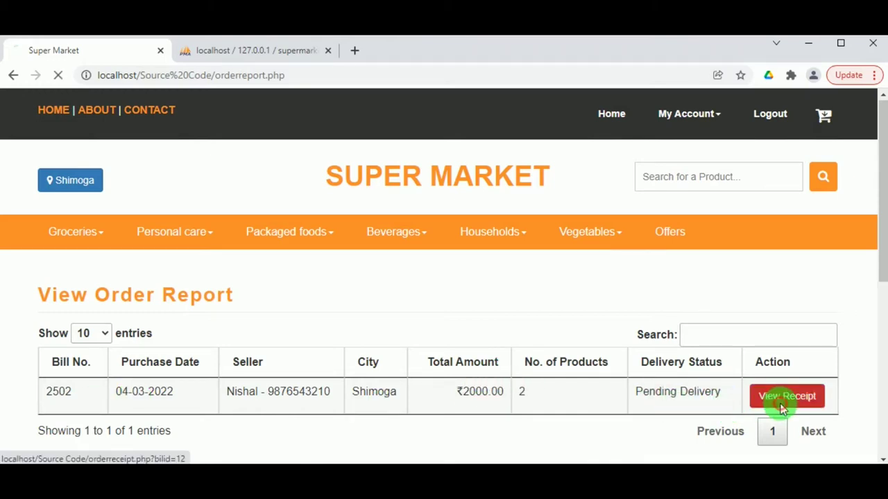
scroll(437, 371, "down", 3)
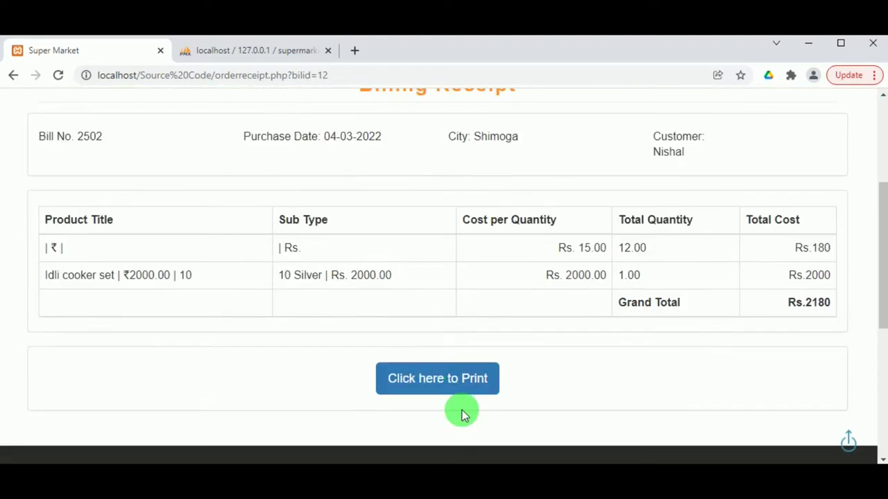
scroll(404, 331, "down", 3)
scroll(404, 332, "up", 5)
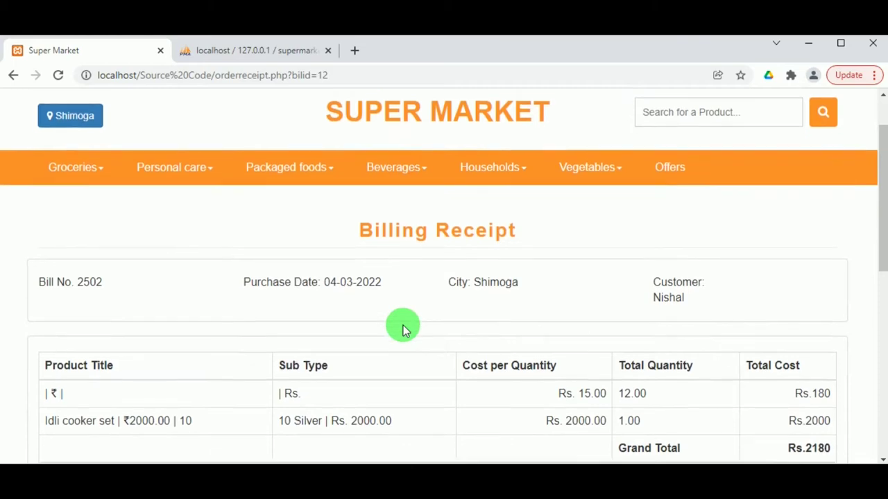
scroll(403, 326, "down", 2)
scroll(407, 322, "up", 2)
scroll(408, 319, "down", 1)
scroll(408, 319, "up", 2)
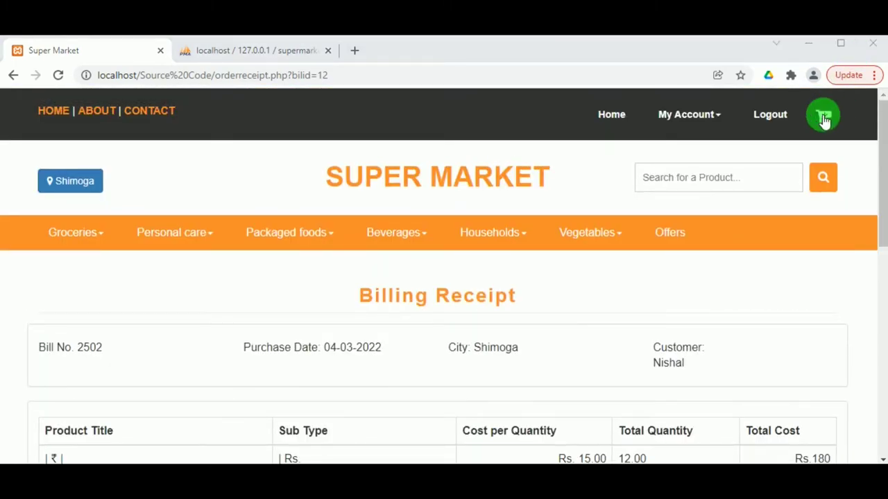
- Log out of the customer account and choose Shimoga as the store location
left_click(771, 115)
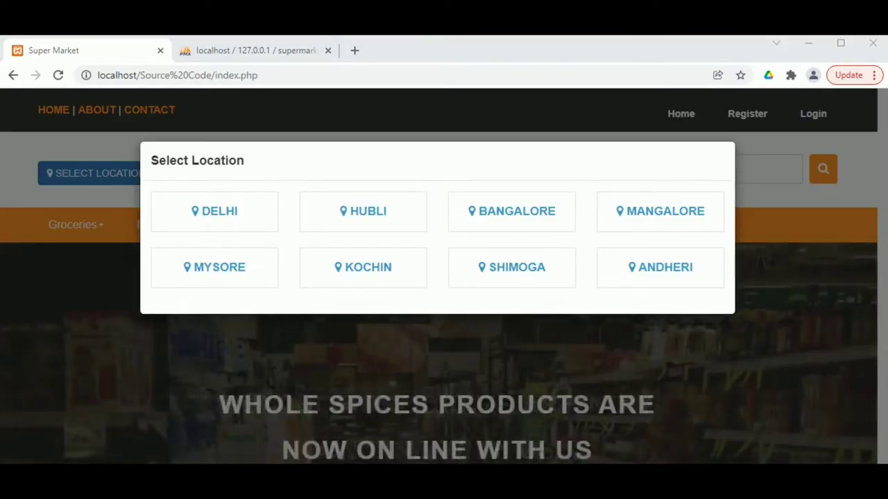
left_click(512, 267)
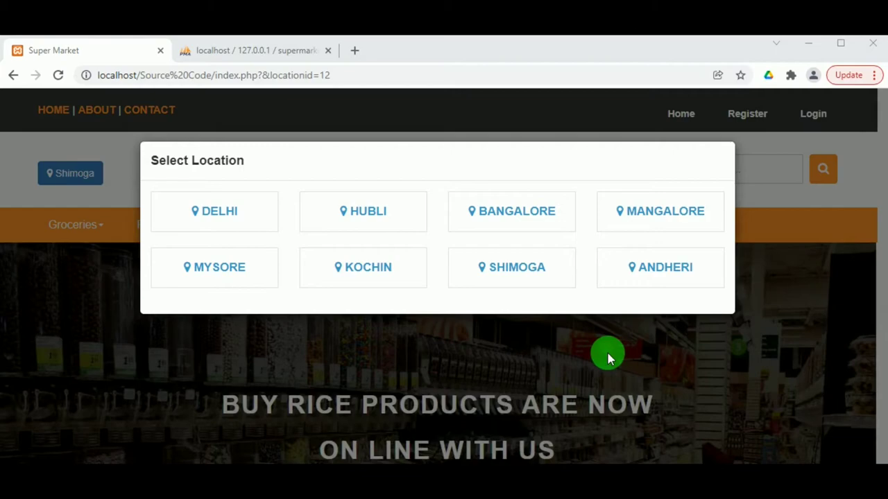
left_click(596, 352)
scroll(589, 345, "down", 5)
scroll(586, 345, "up", 3)
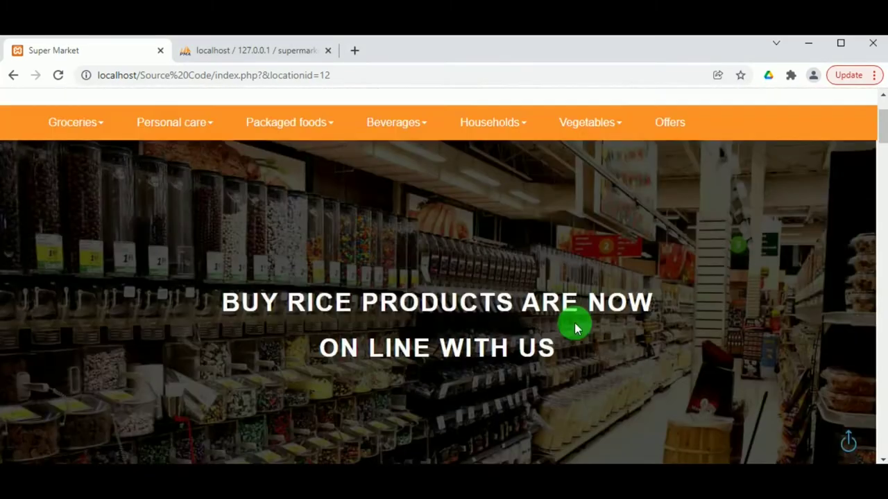
scroll(575, 328, "up", 1)
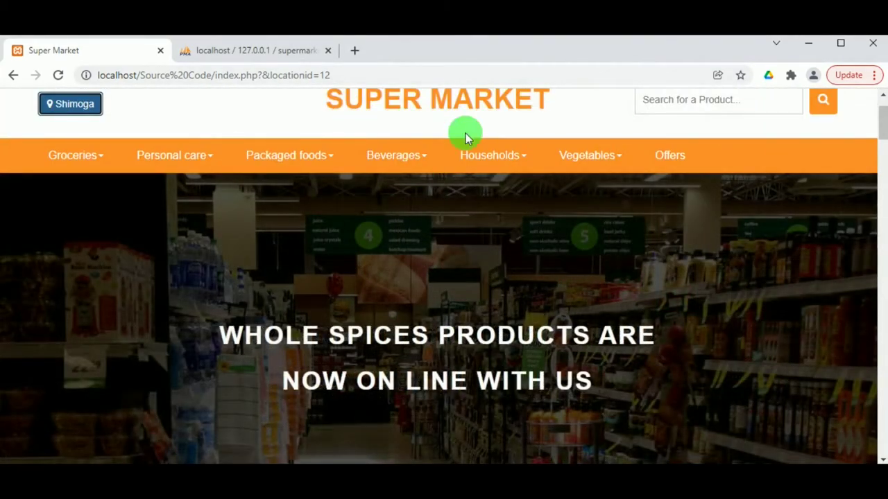
scroll(420, 229, "down", 2)
scroll(407, 229, "up", 4)
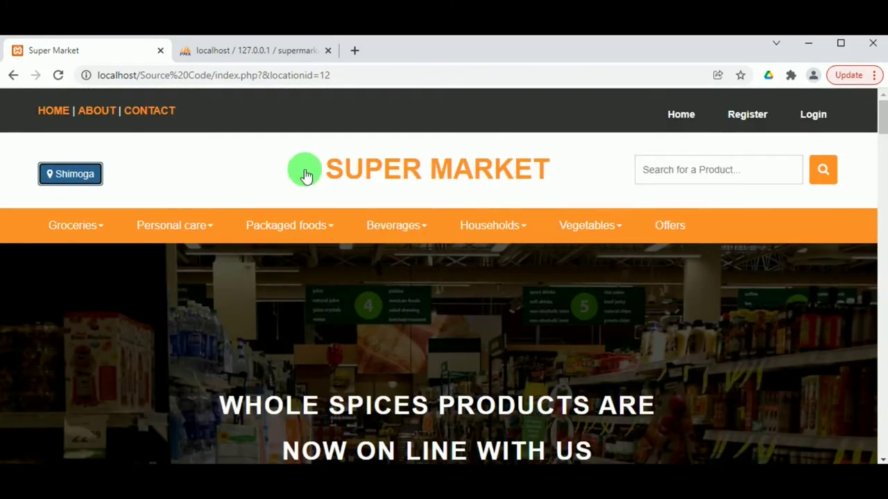
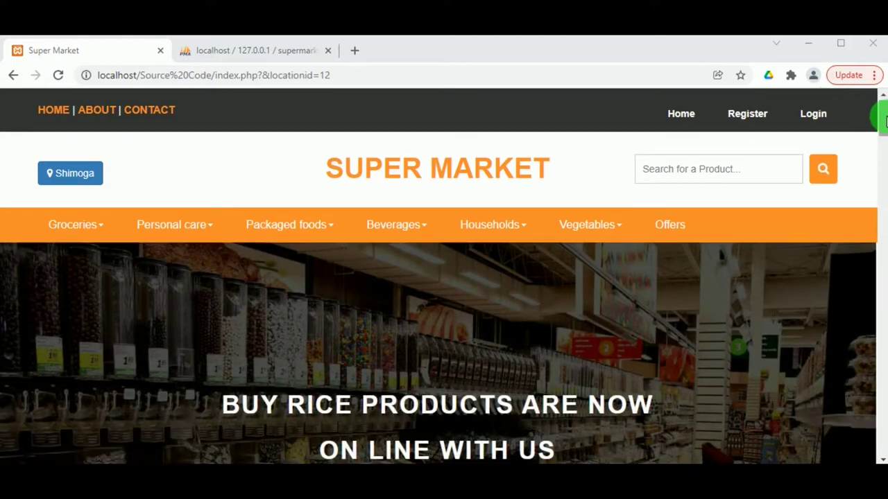
- Sign in through Admin Login with the saved admin login ID and dismiss the success alert
left_click_drag(884, 120, 869, 453)
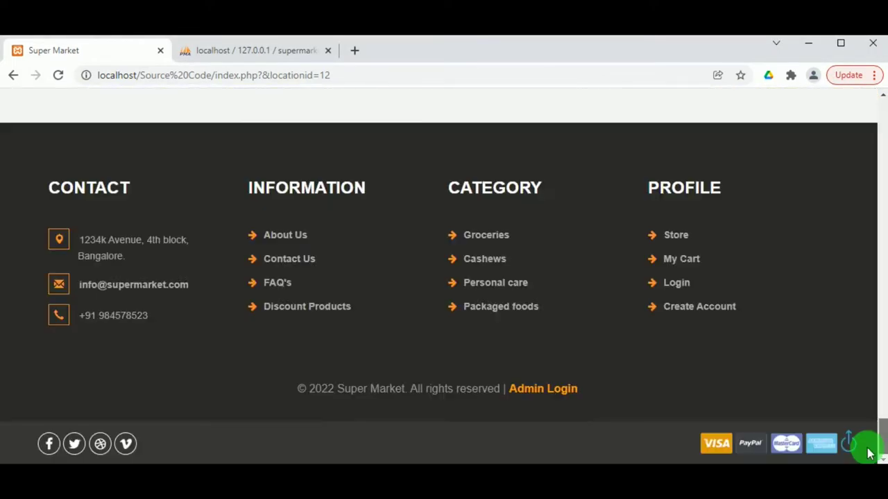
left_click(559, 398)
scroll(366, 302, "down", 2)
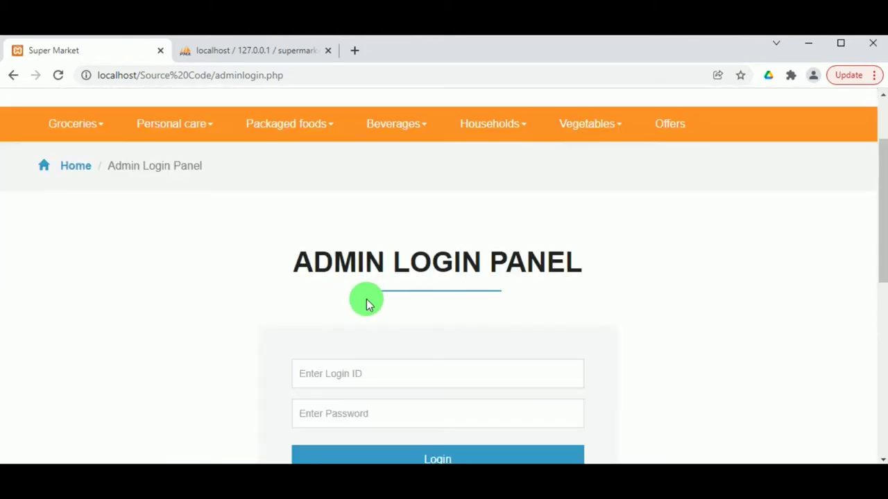
scroll(366, 299, "down", 1)
left_click(357, 326)
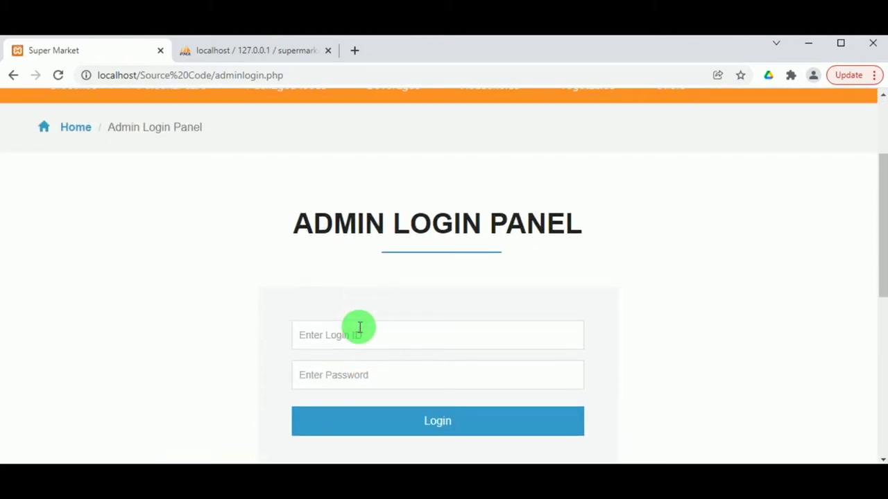
left_click(324, 422)
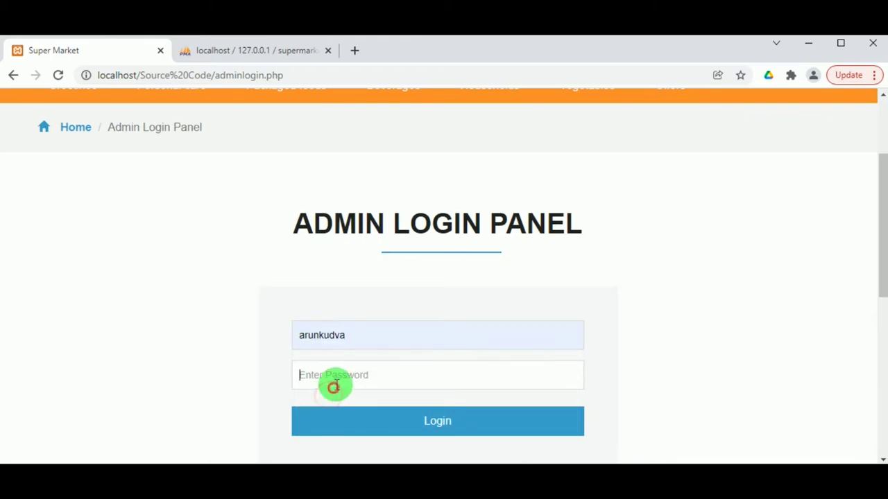
left_click(416, 421)
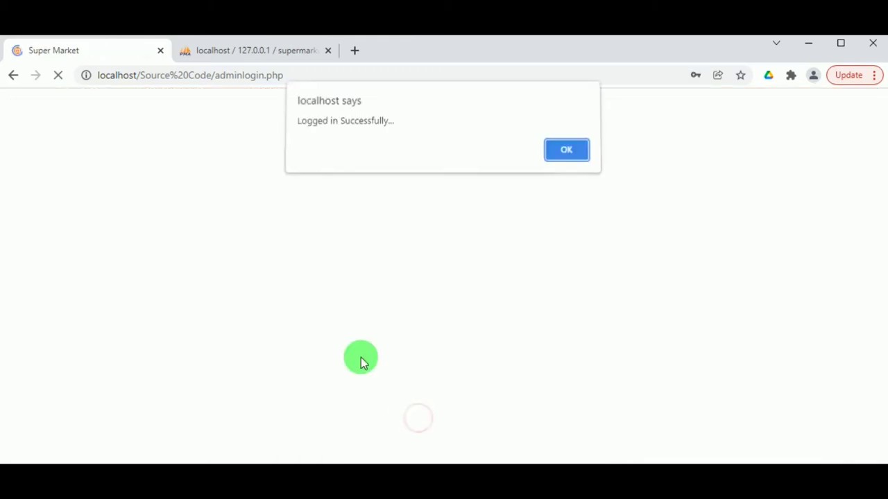
left_click(586, 160)
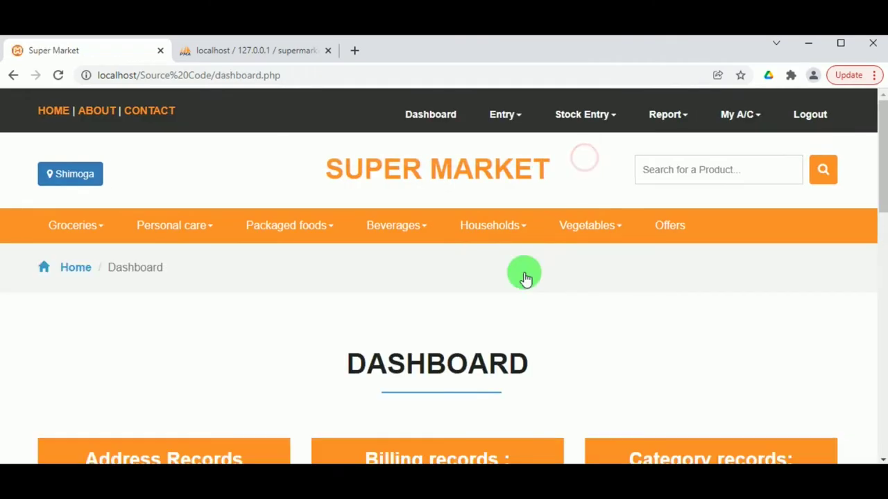
- Open the Billing Report of all orders from the Report menu
scroll(694, 145, "down", 3)
scroll(691, 144, "up", 2)
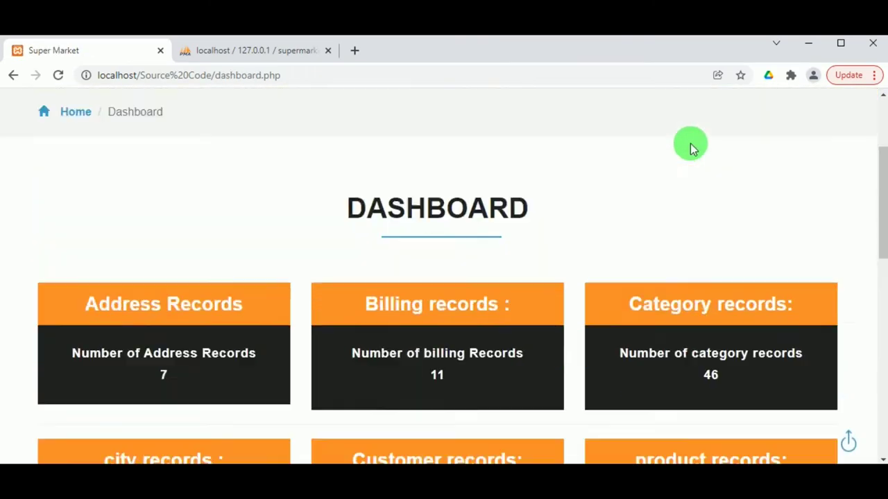
scroll(681, 119, "down", 2)
scroll(681, 118, "up", 3)
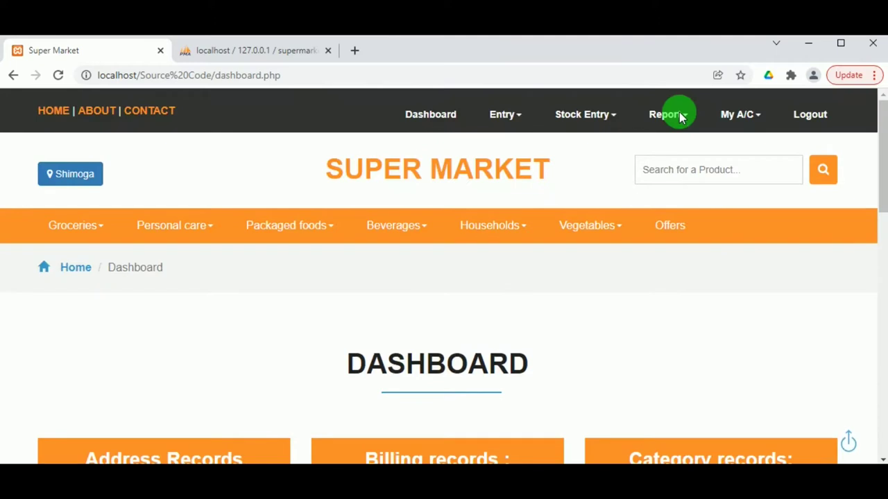
left_click(689, 117)
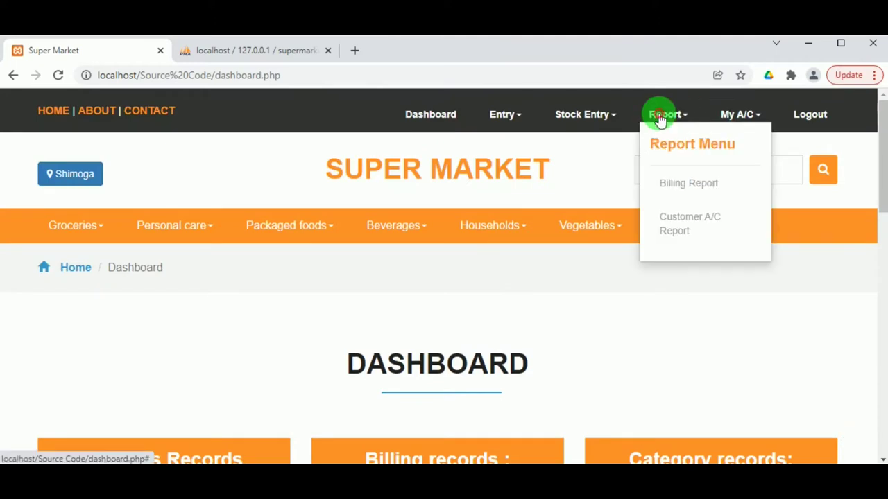
left_click(685, 186)
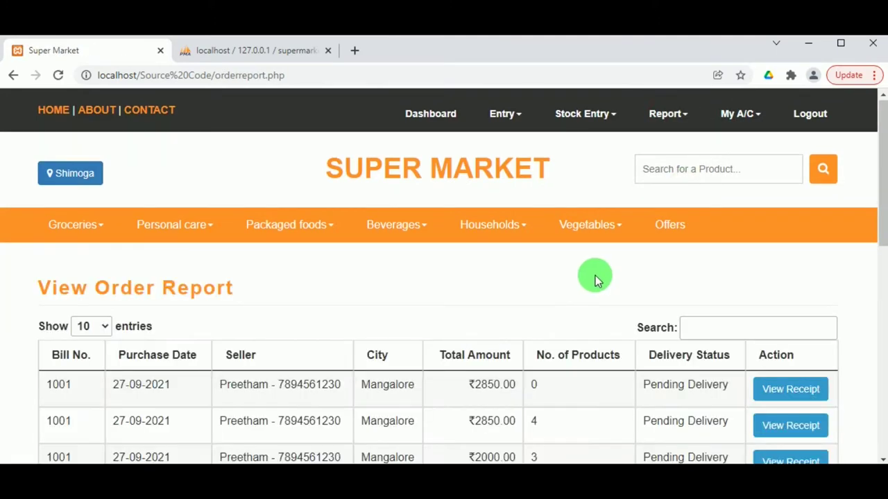
- Deliver bill 2502 from its receipt, confirming the permanent change and the success alert
scroll(595, 276, "down", 3)
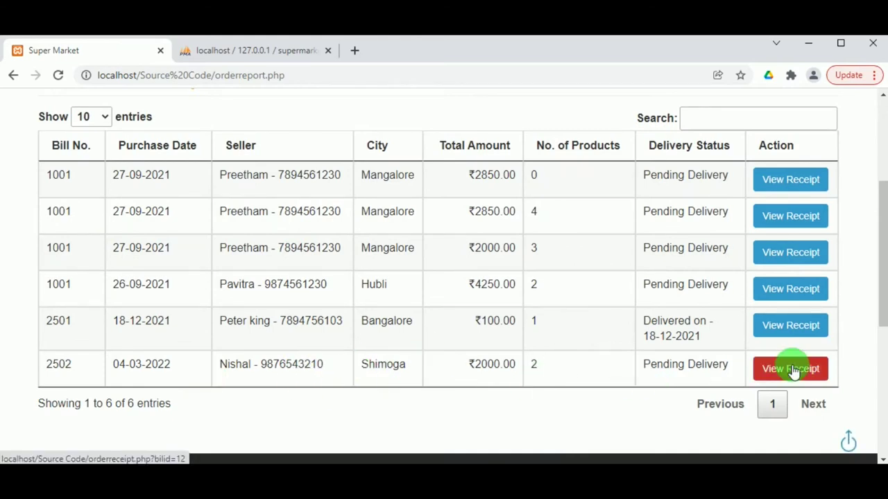
scroll(629, 365, "down", 5)
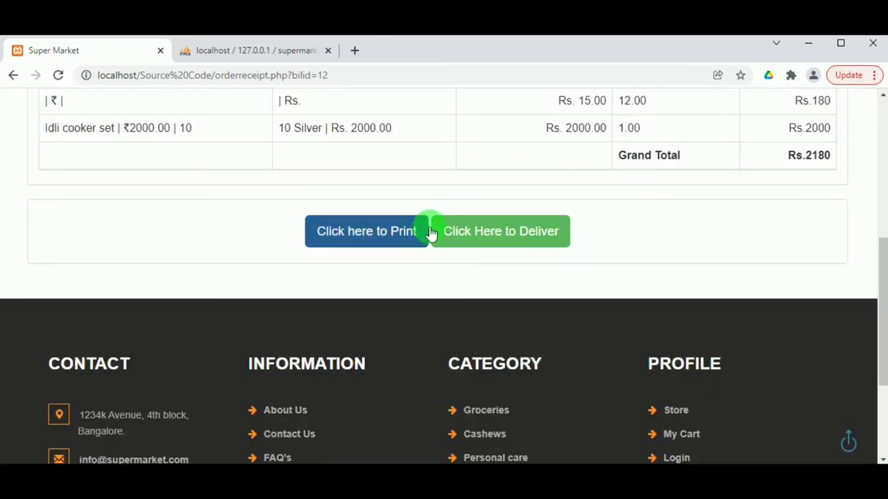
left_click(517, 239)
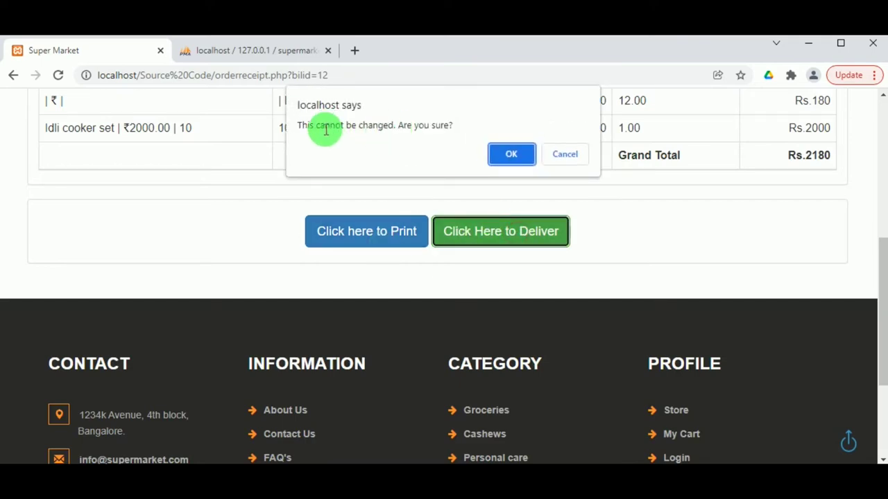
left_click(509, 157)
left_click(511, 155)
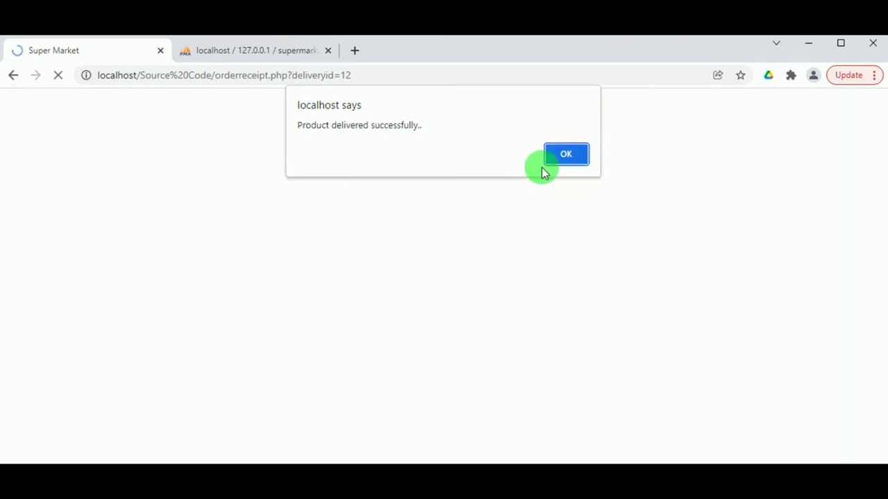
left_click(567, 155)
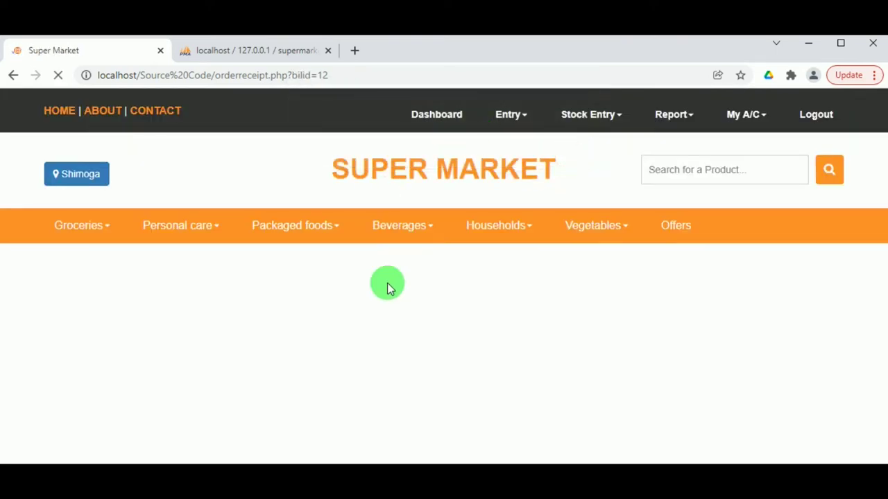
- Check in the Billing Report and the all-customer-bills report that bill 2502 is delivered
scroll(487, 303, "down", 3)
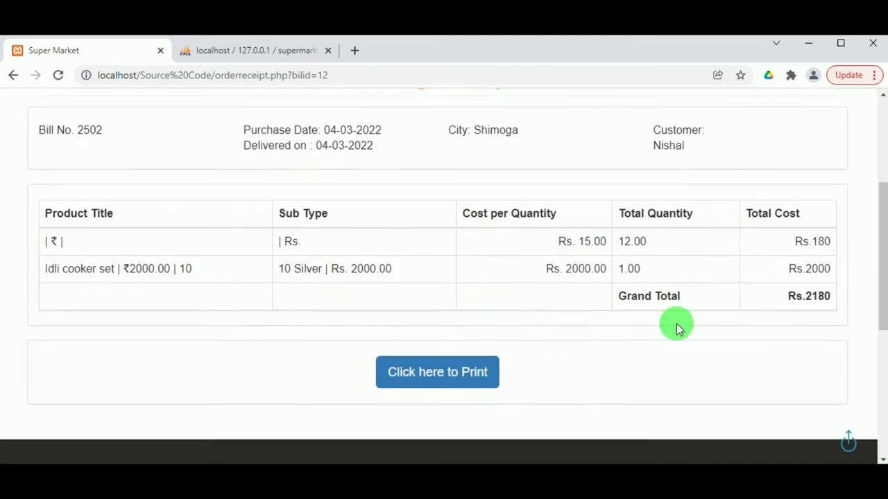
scroll(679, 317, "up", 3)
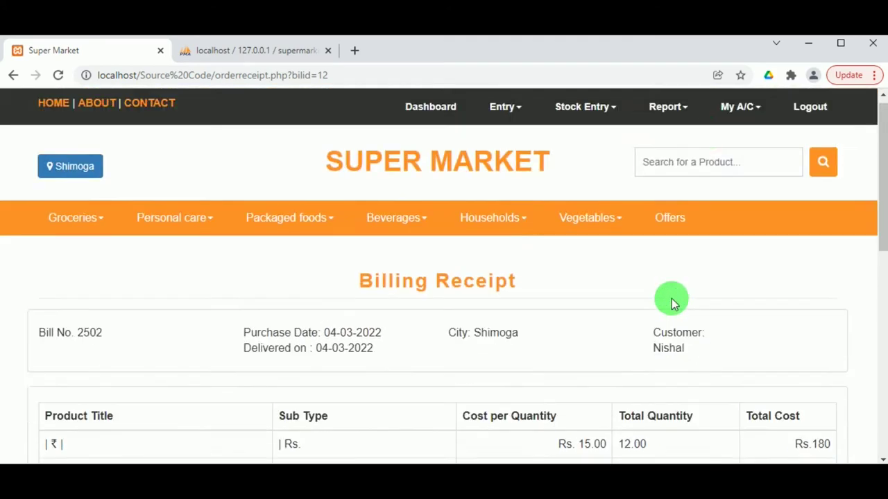
left_click(733, 117)
left_click(655, 118)
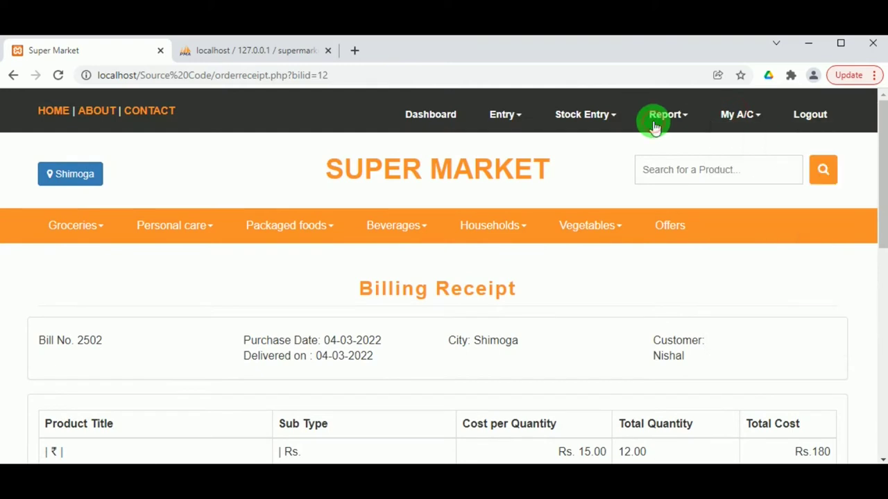
left_click(679, 192)
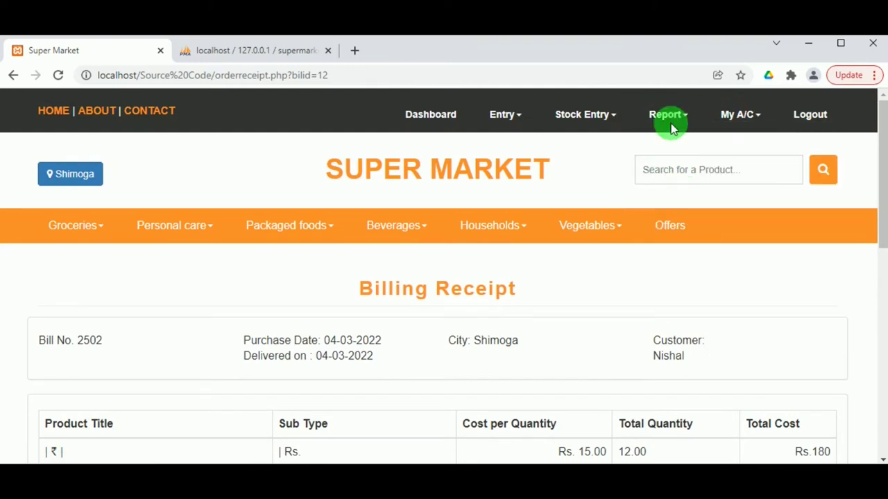
left_click(669, 126)
left_click(667, 177)
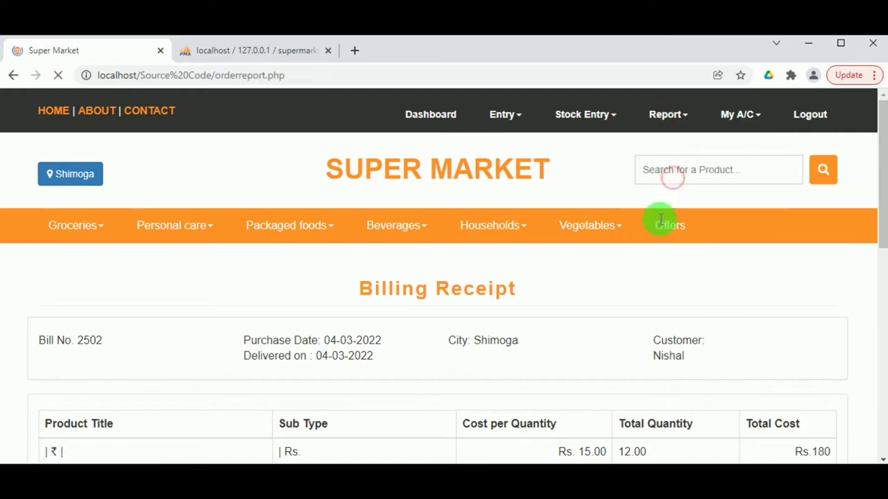
scroll(527, 285, "down", 4)
scroll(527, 279, "down", 2)
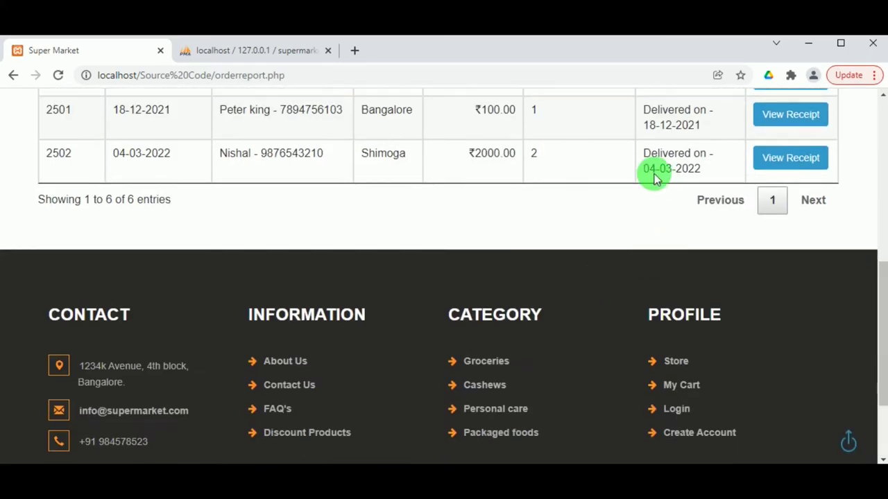
scroll(680, 172, "up", 6)
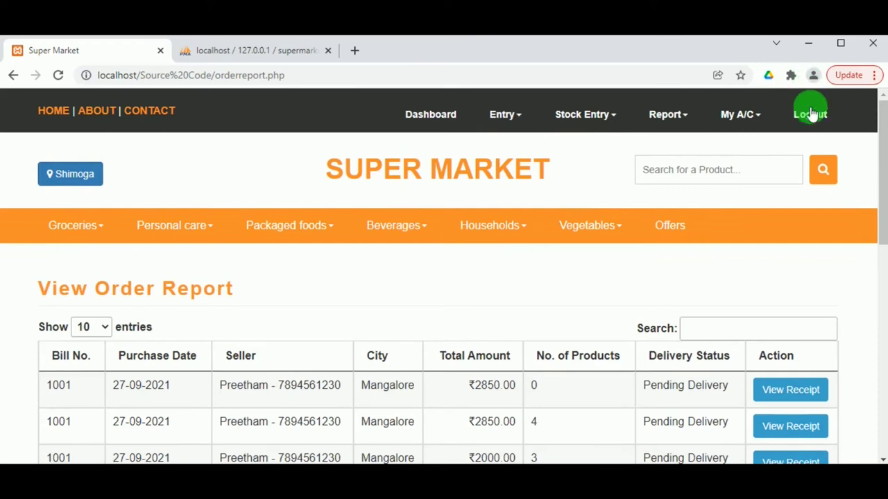
- Log out of the admin account and choose SHIMOGA as the shop location
left_click(810, 115)
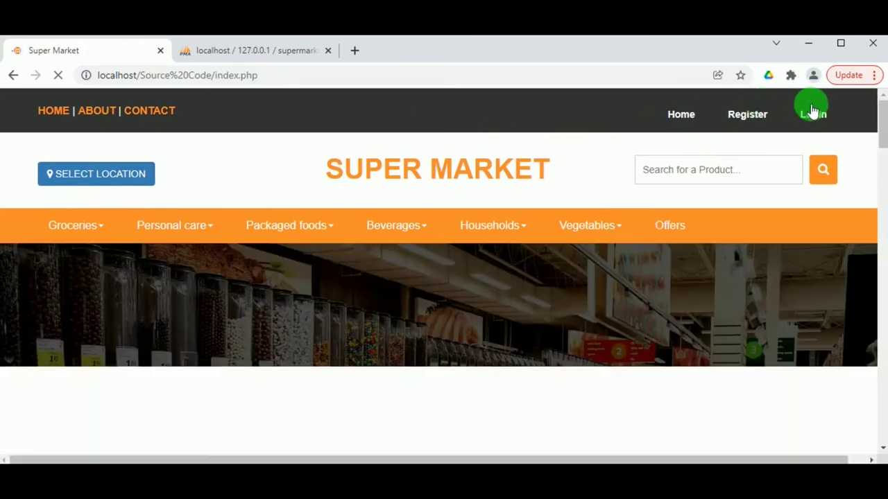
left_click(812, 115)
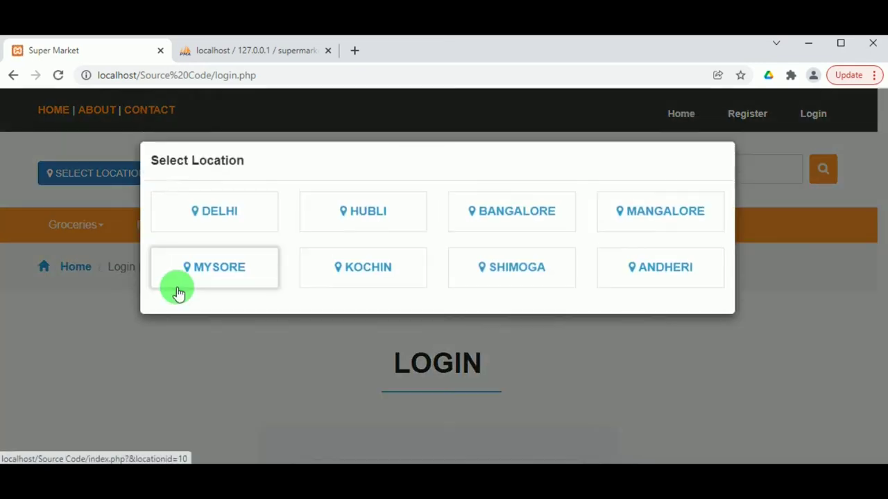
left_click(553, 262)
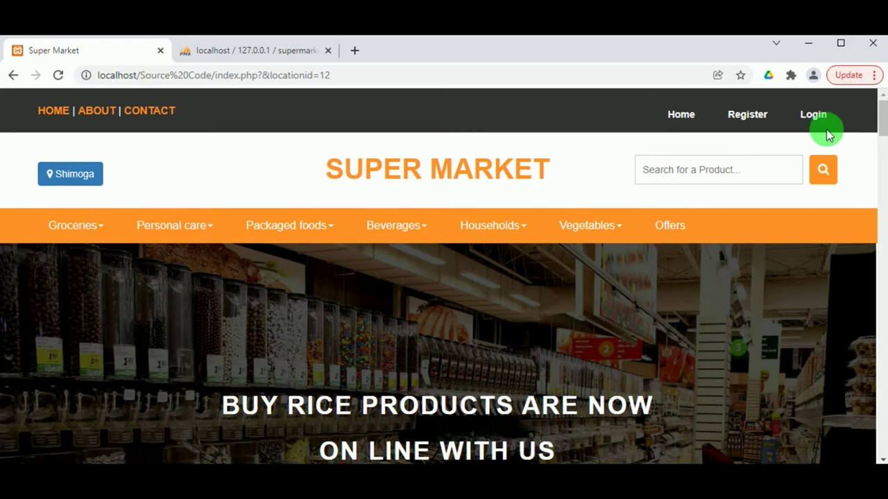
left_click(811, 113)
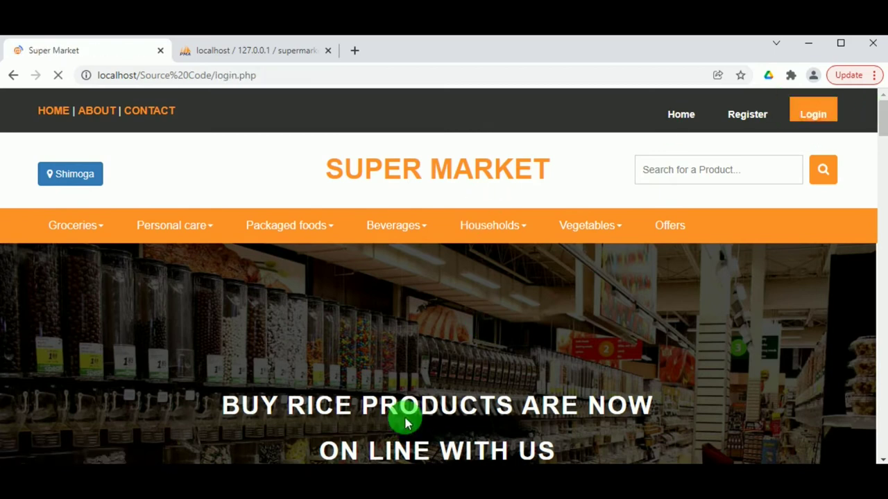
- Log in as the customer using the saved email address and dismiss the success alert
scroll(409, 350, "down", 3)
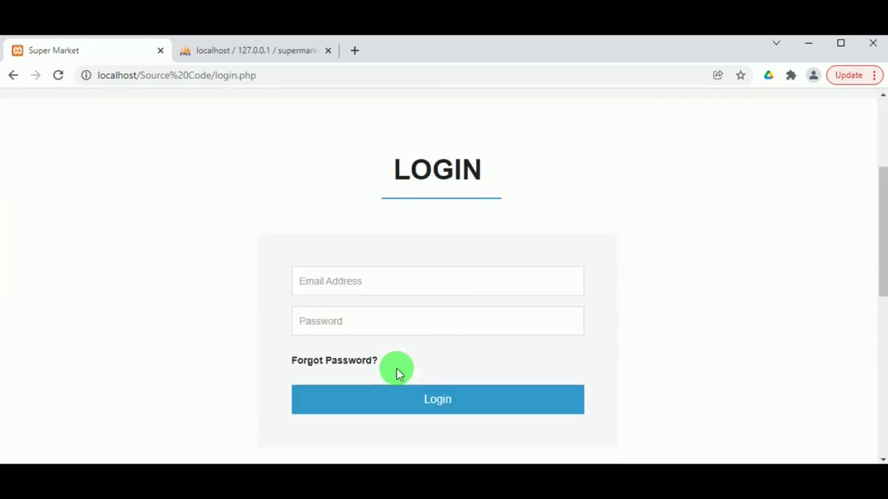
left_click(348, 273)
scroll(348, 272, "up", 1)
left_click(348, 320)
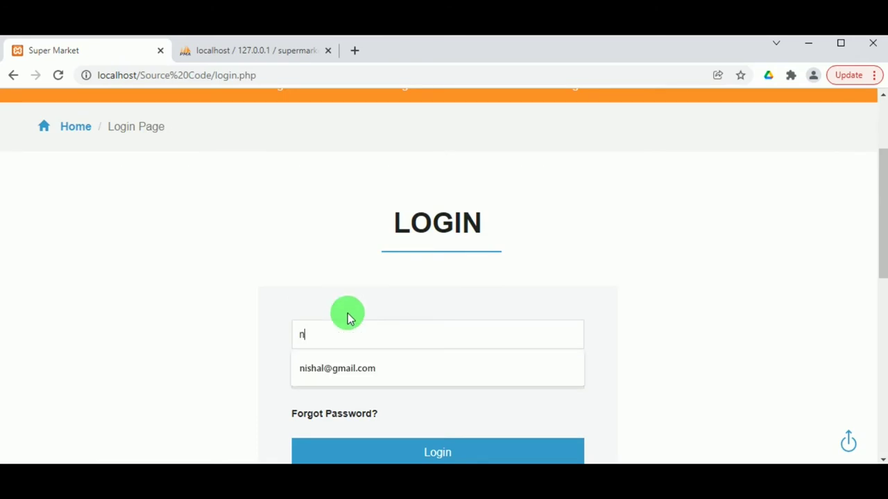
left_click(350, 364)
double_click(311, 339)
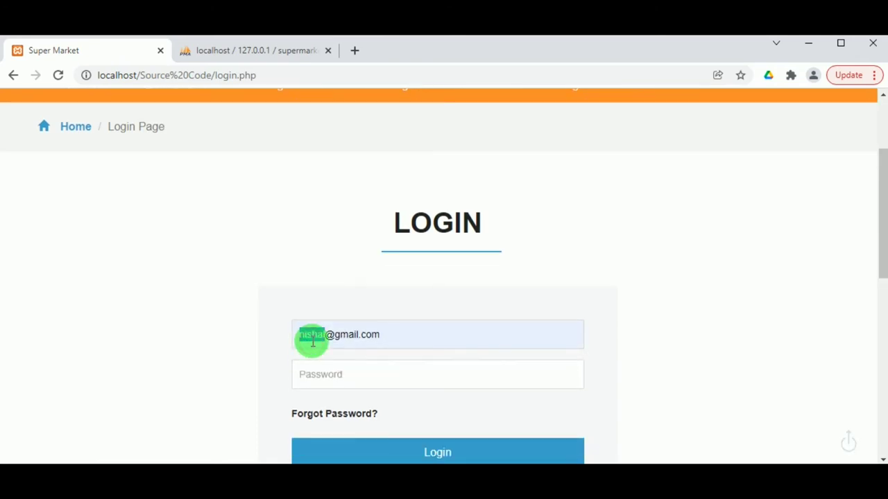
scroll(416, 430, "up", 2)
scroll(457, 388, "down", 3)
left_click(430, 390)
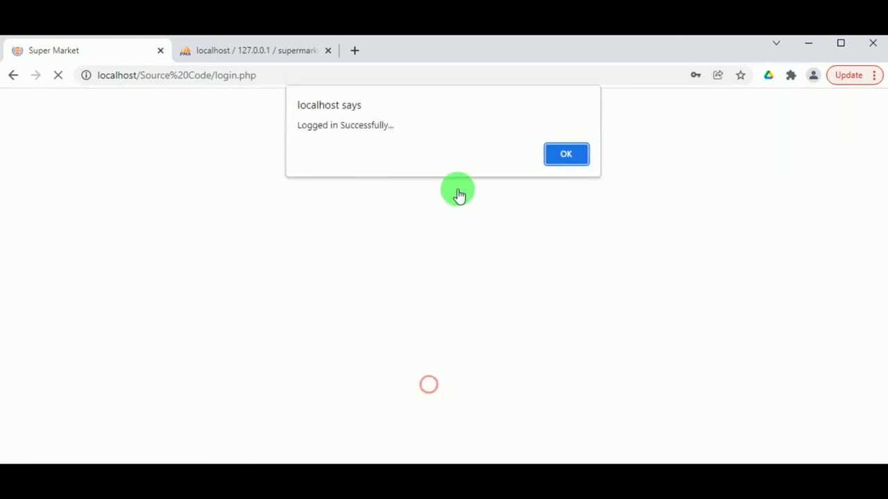
left_click(544, 152)
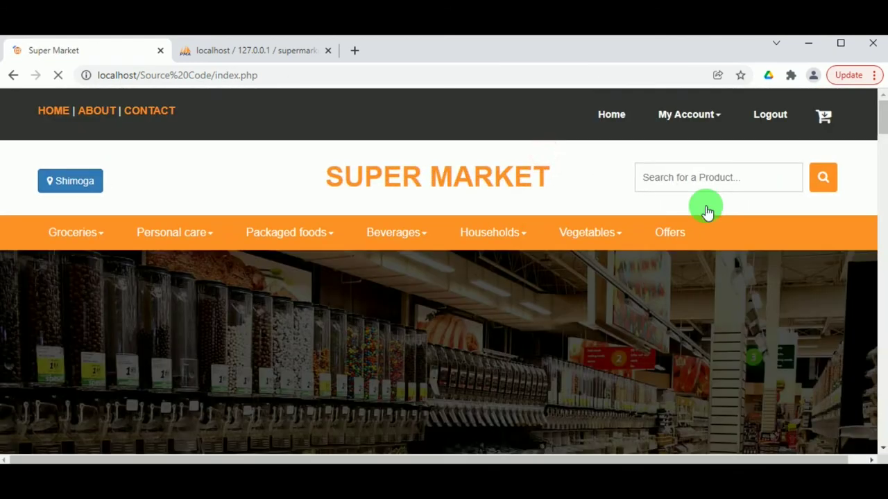
- Verify bill 2502's receipt in Order Report shows delivered on 04-03-2022, then choose SHIMOGA
left_click(678, 114)
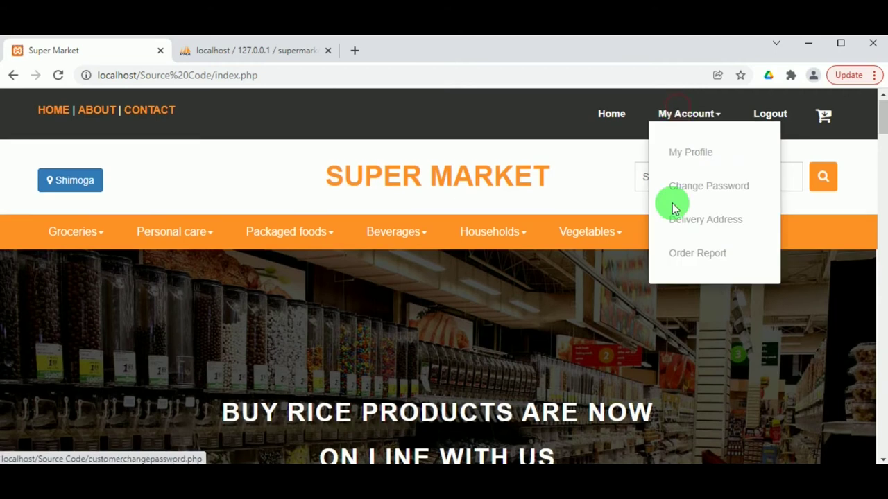
left_click(683, 256)
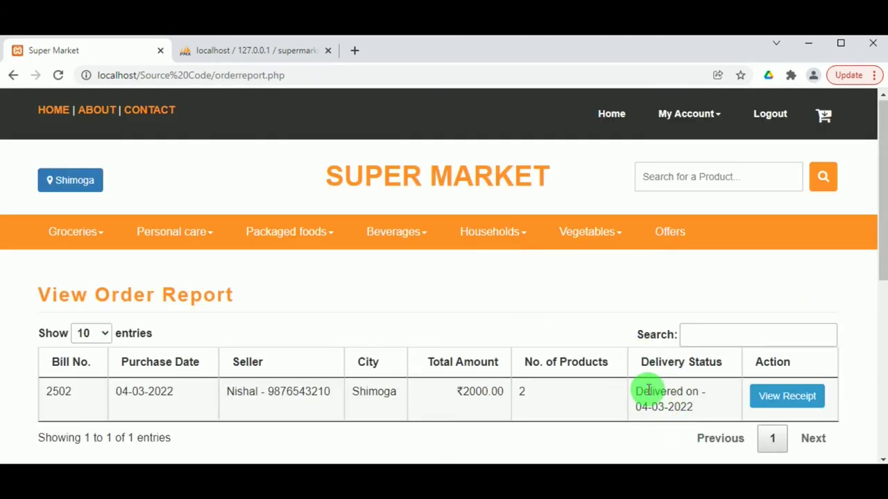
left_click(791, 404)
scroll(626, 406, "down", 10)
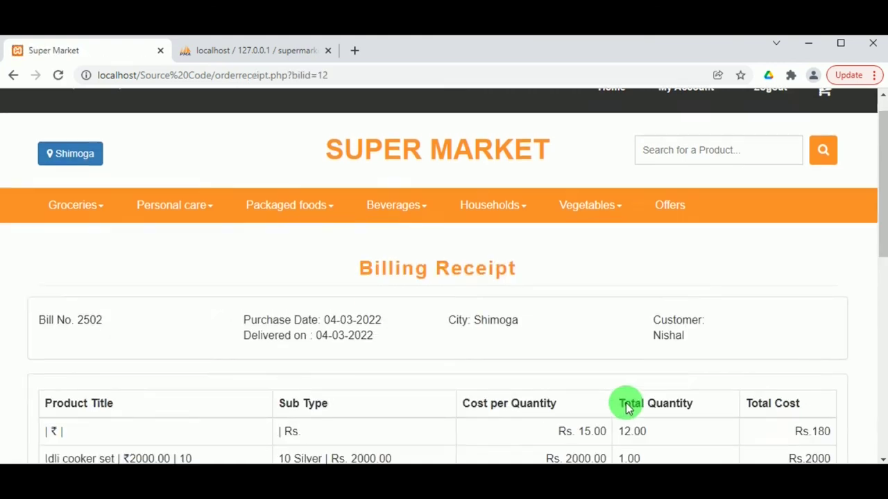
scroll(624, 400, "down", 2)
scroll(625, 400, "up", 2)
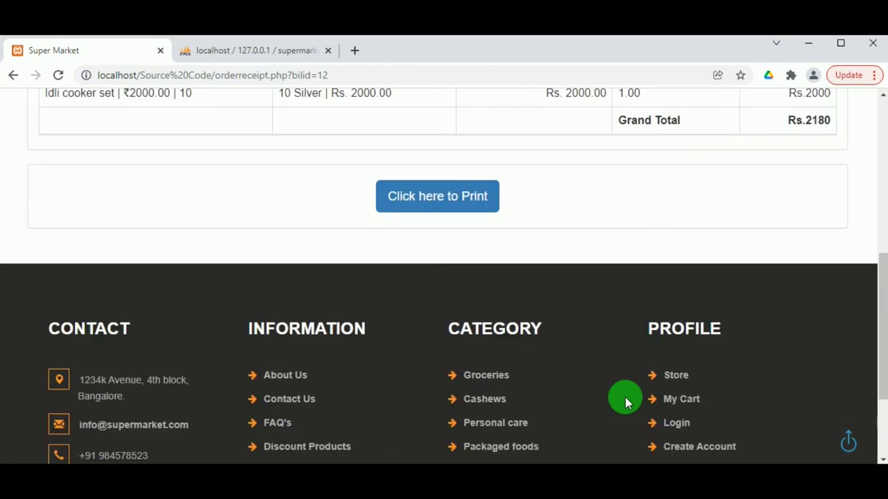
scroll(725, 167, "up", 3)
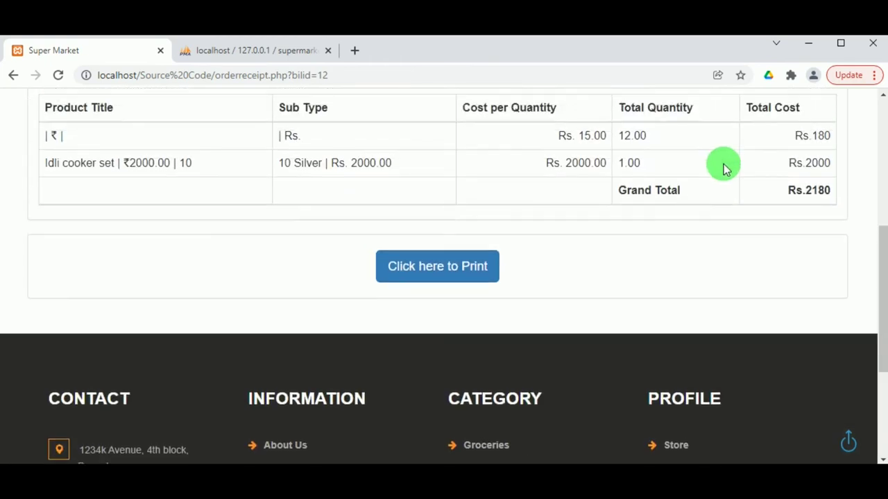
scroll(701, 164, "down", 2)
scroll(693, 168, "up", 1)
scroll(689, 166, "down", 1)
scroll(688, 168, "up", 3)
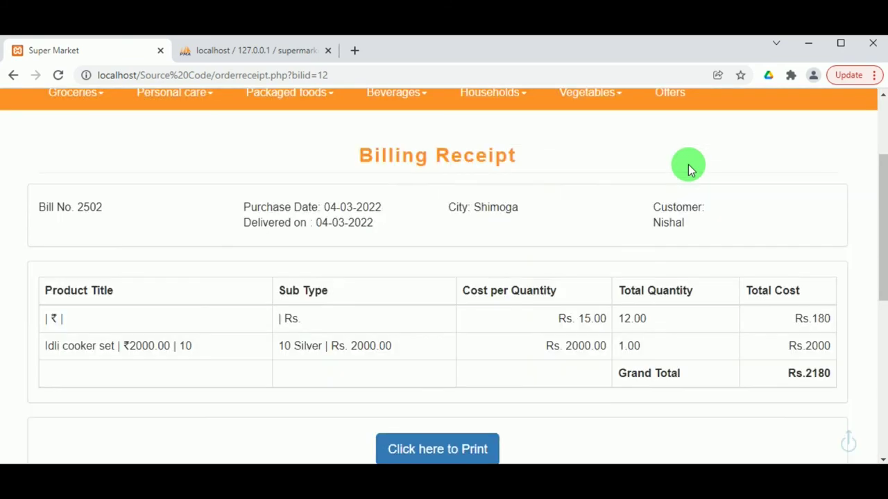
scroll(688, 165, "up", 2)
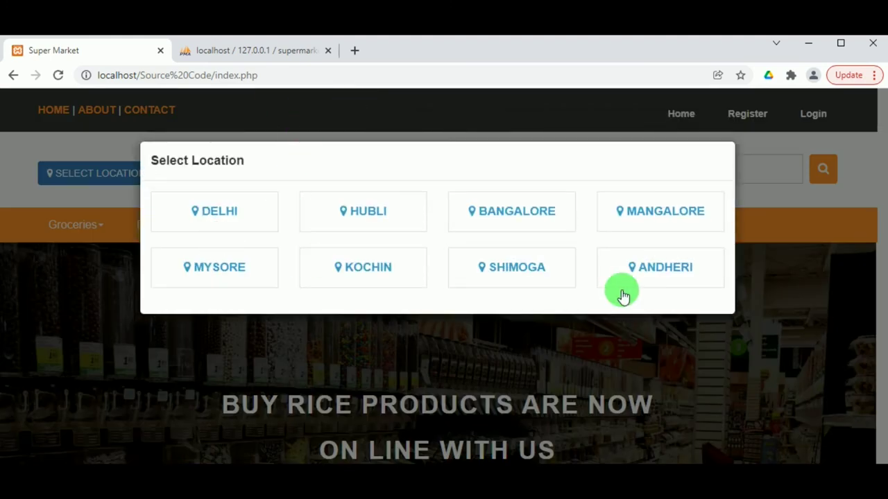
left_click(509, 269)
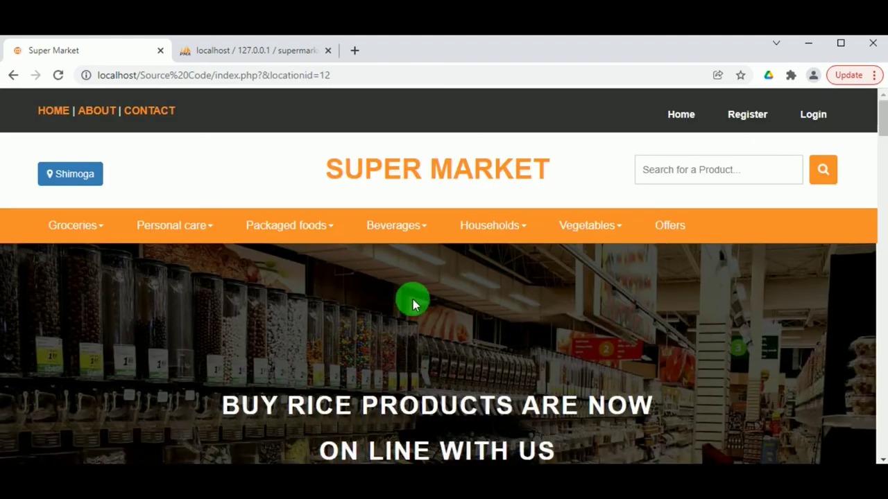